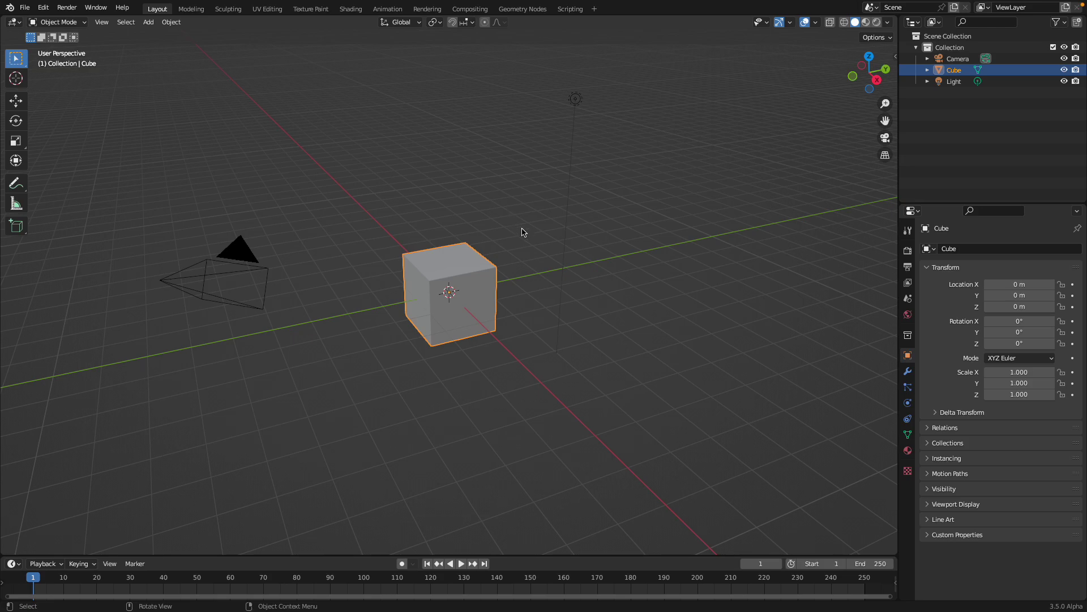
Search the add-on preferences for "flip" and review the FLIP Fluids add-on's settings.
middle_drag(456, 197, 435, 196)
scroll(478, 244, up, 1)
click(43, 11)
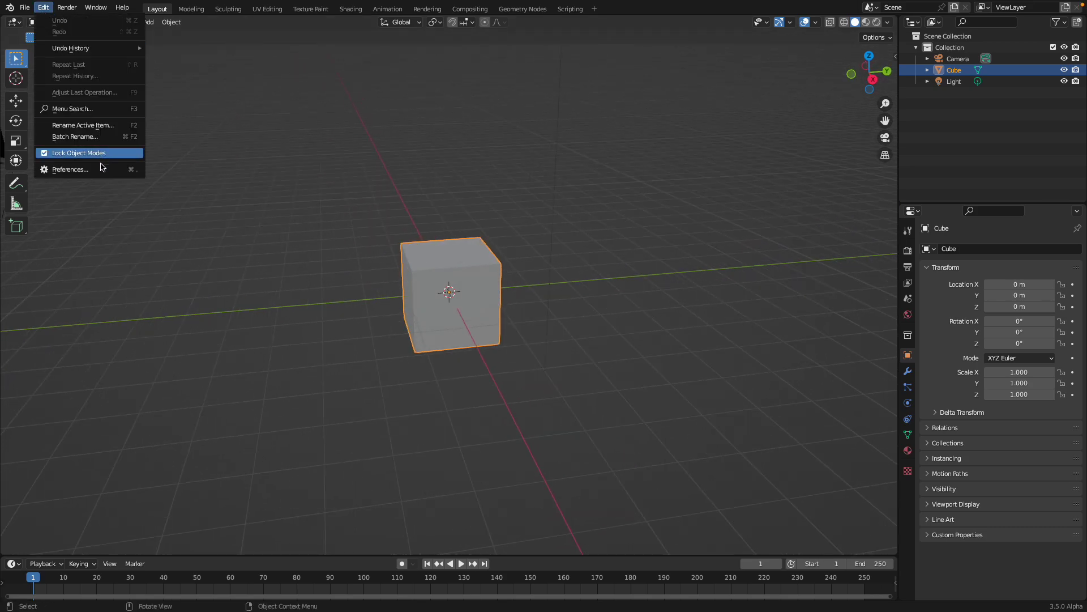
click(63, 168)
click(315, 60)
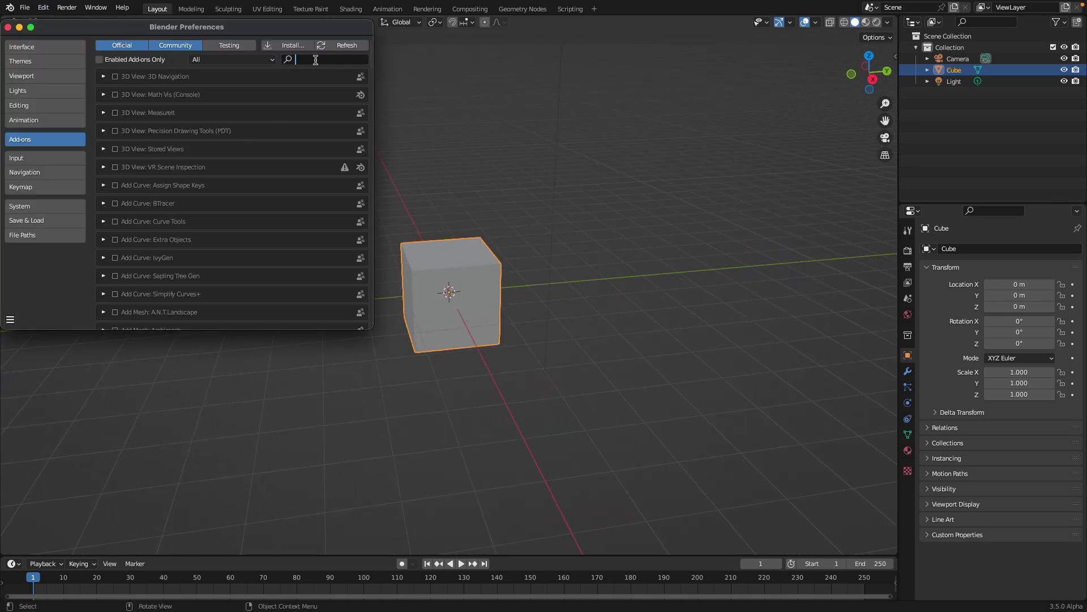
text(flip)
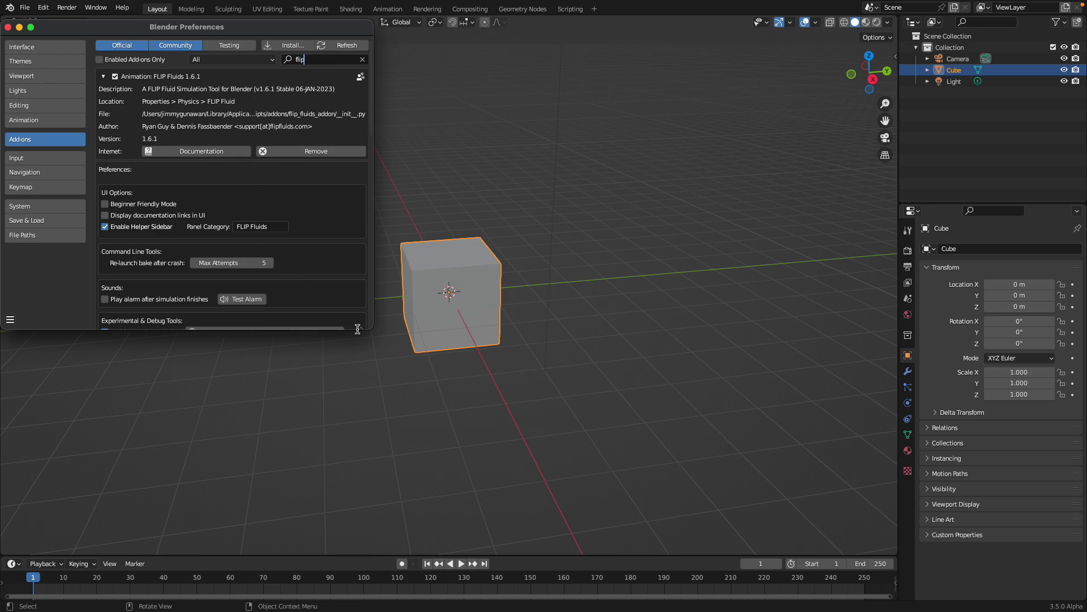
drag(369, 329, 411, 476)
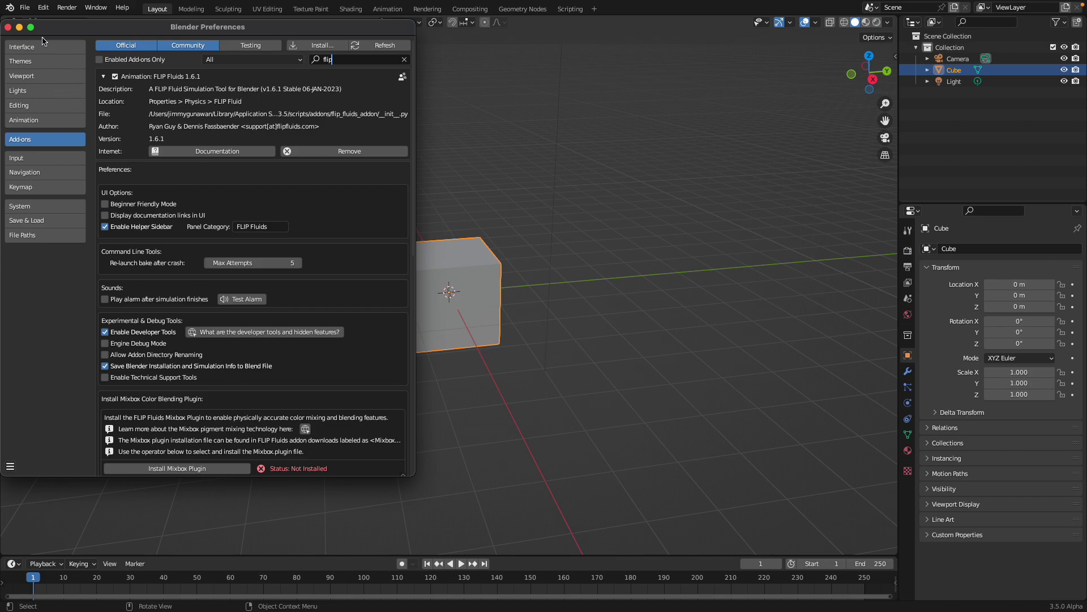
click(7, 28)
Show the FLIP Fluids tools in the 3D viewport sidebar and widen it until the labels are readable.
middle_drag(559, 262, 512, 249)
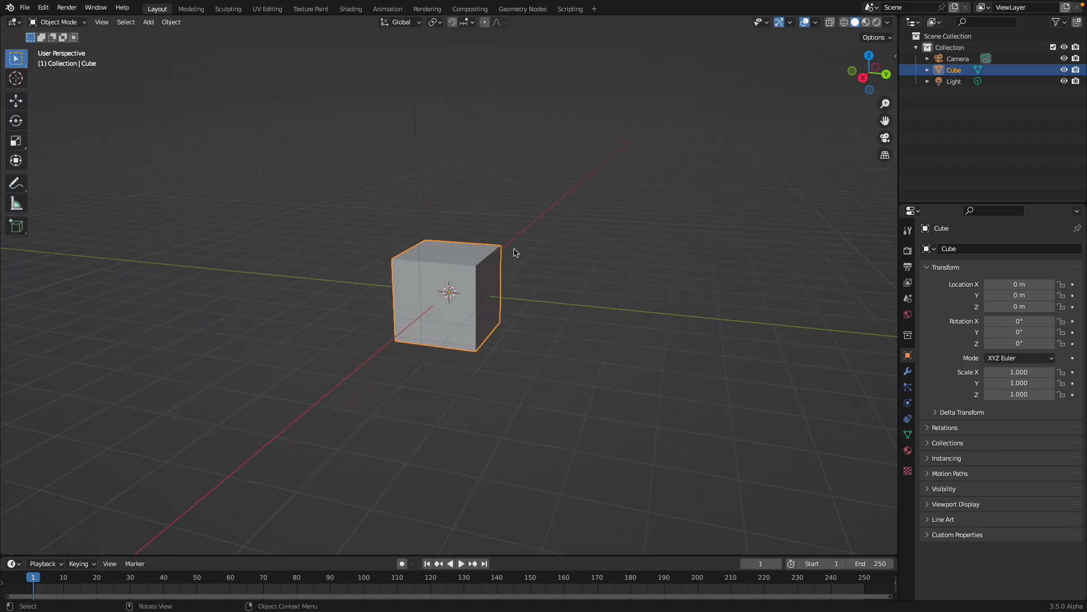
click(895, 58)
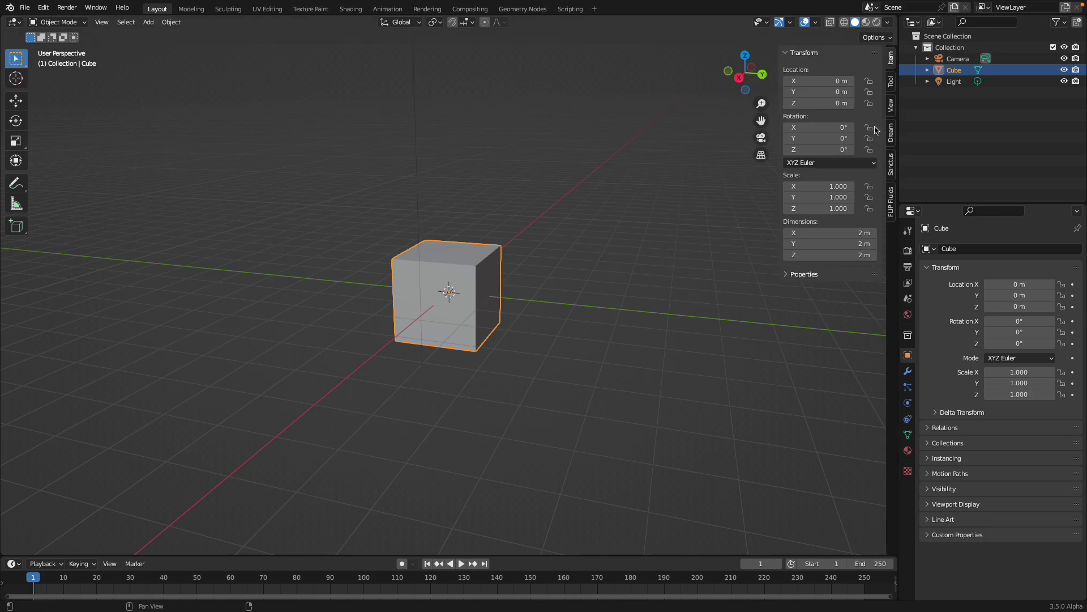
click(892, 199)
middle_drag(736, 204, 678, 194)
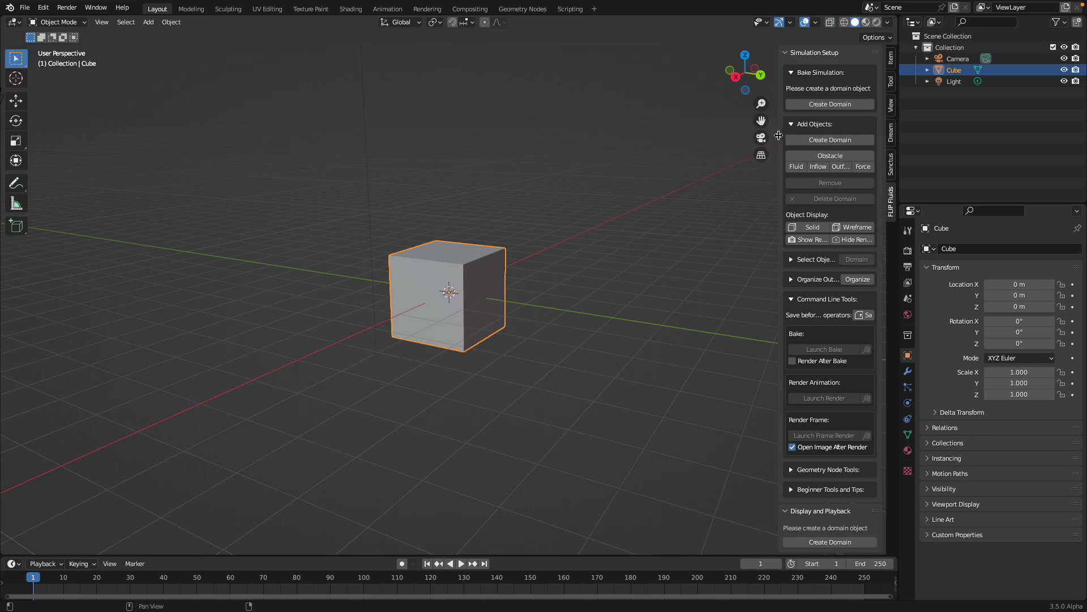
drag(779, 135, 701, 136)
Deselect the cube and create a FLIP Fluids domain around it.
middle_drag(457, 260, 430, 238)
click(501, 200)
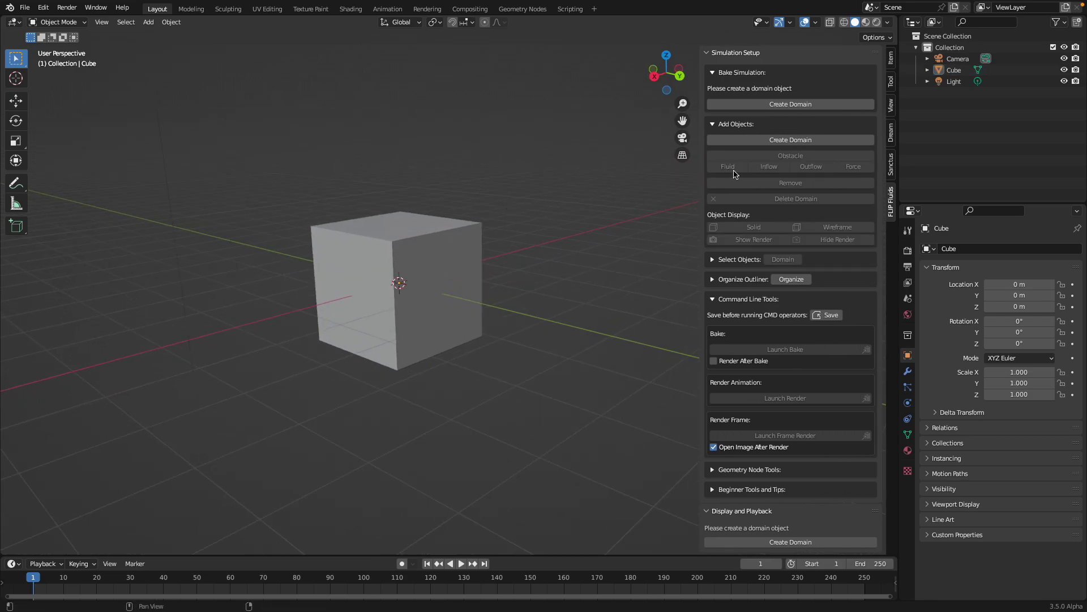
click(752, 142)
scroll(542, 203, down, 4)
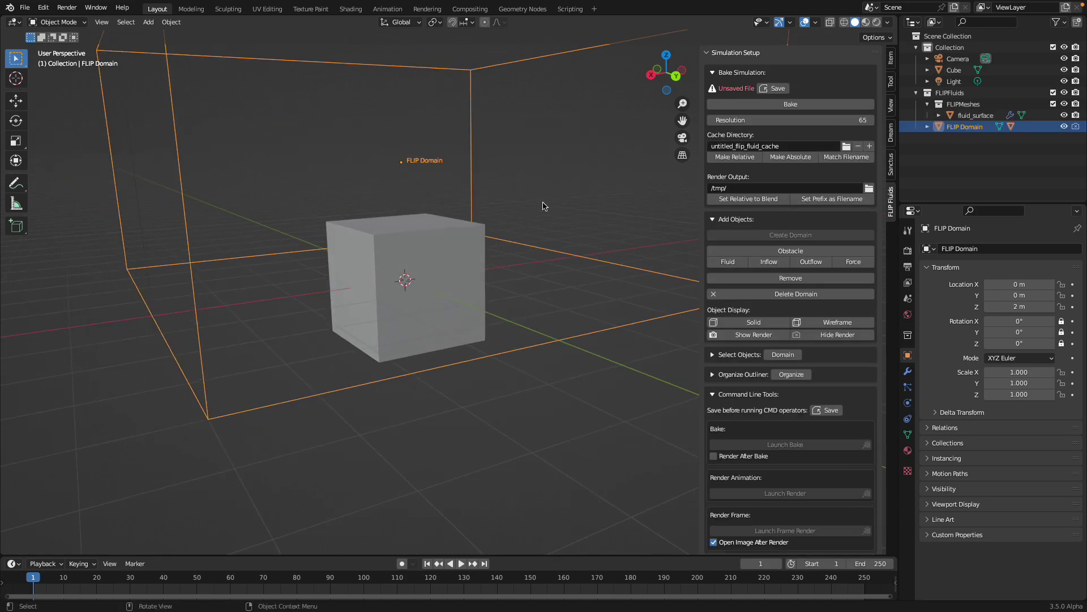
Raise the cube inside the domain to about Z 2.01 m and tilt it freely to about -17.8°, 13.5°, -8.8°.
click(465, 269)
scroll(464, 269, up, 2)
key(g)
click(458, 173)
shift+middle_drag(458, 173, 514, 263)
key(r)
key(r)
click(443, 249)
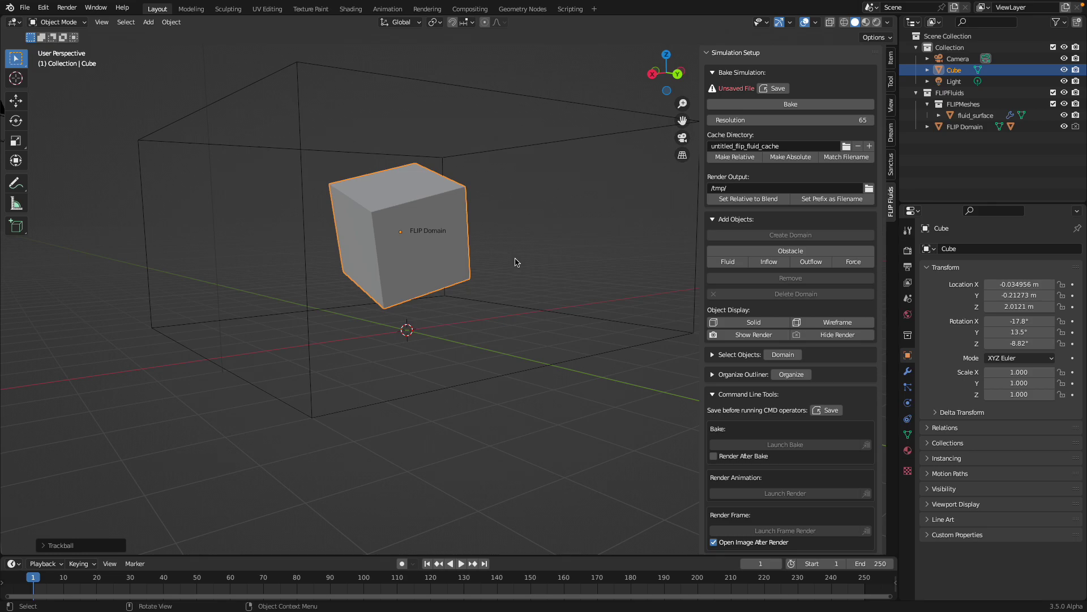
Make the tilted cube a FLIP Fluids fluid object and save the file as quicktest_001.blend.
click(731, 263)
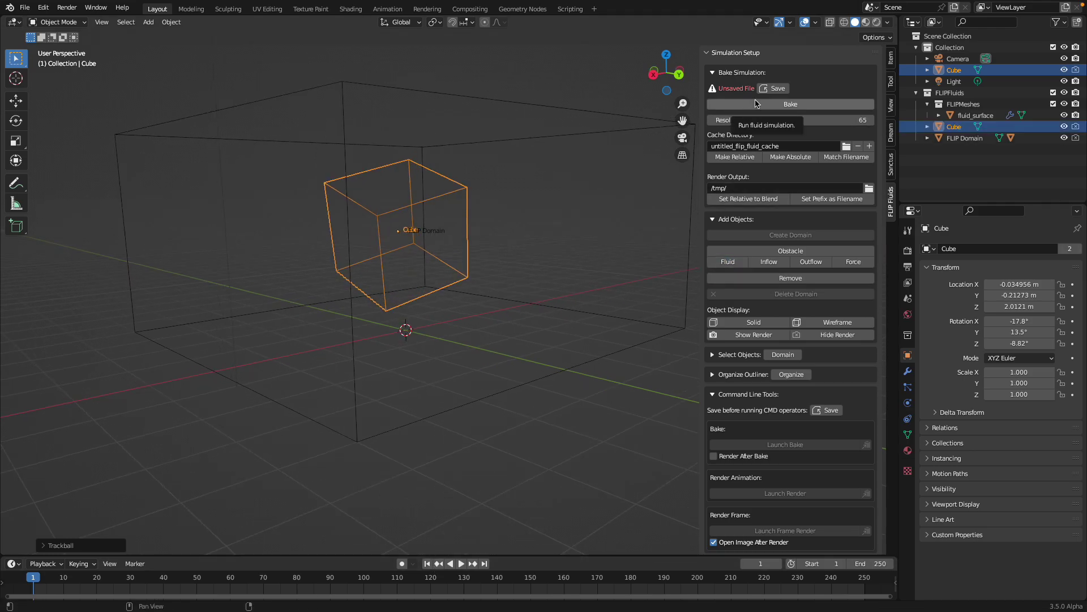
click(775, 89)
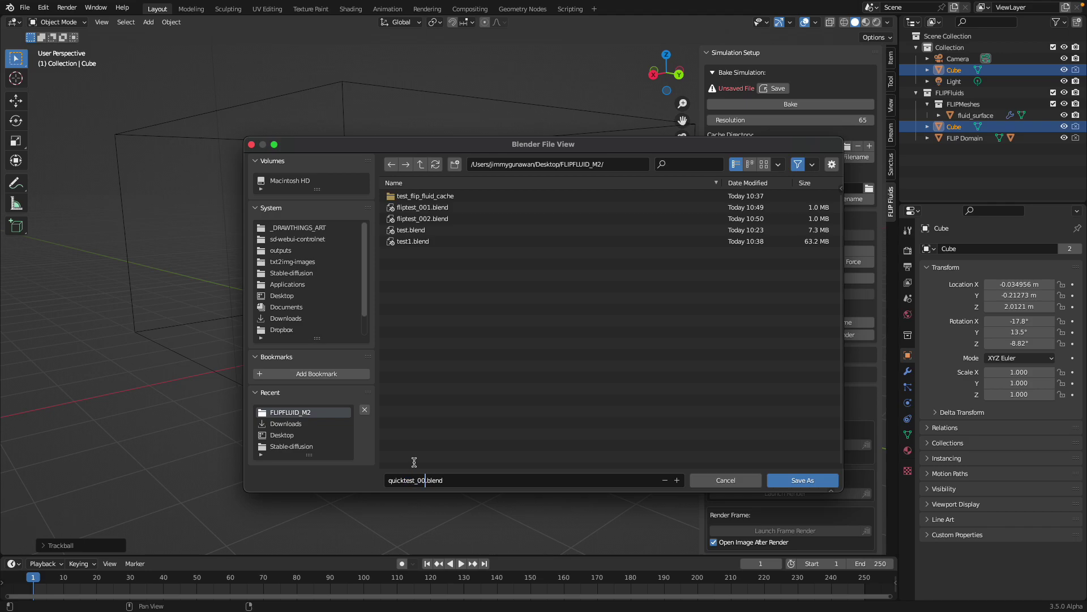
click(831, 480)
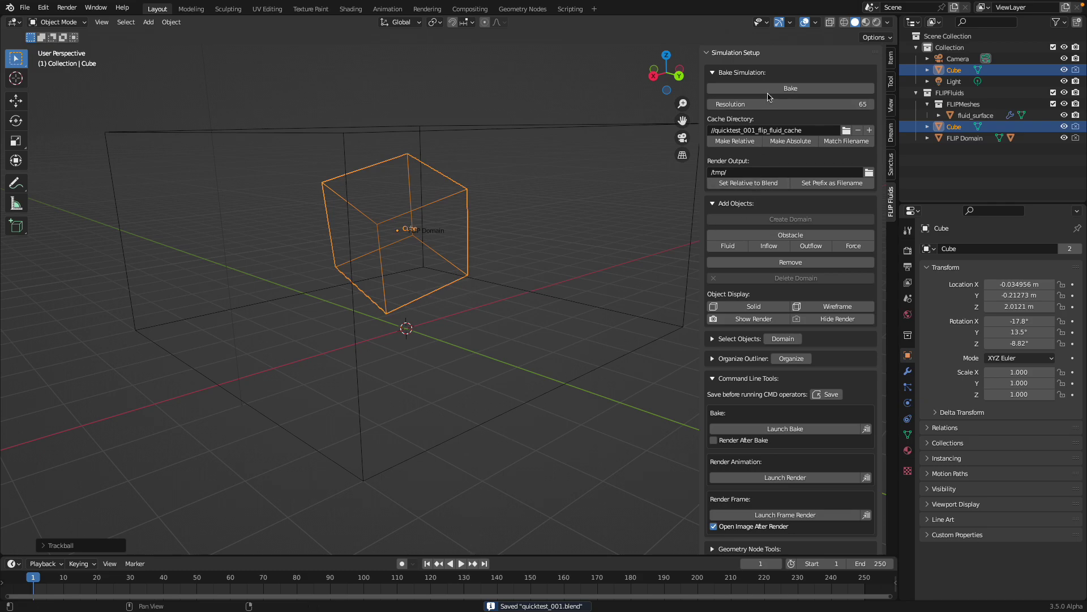
Bake the fluid simulation.
click(791, 88)
middle_drag(583, 198, 473, 334)
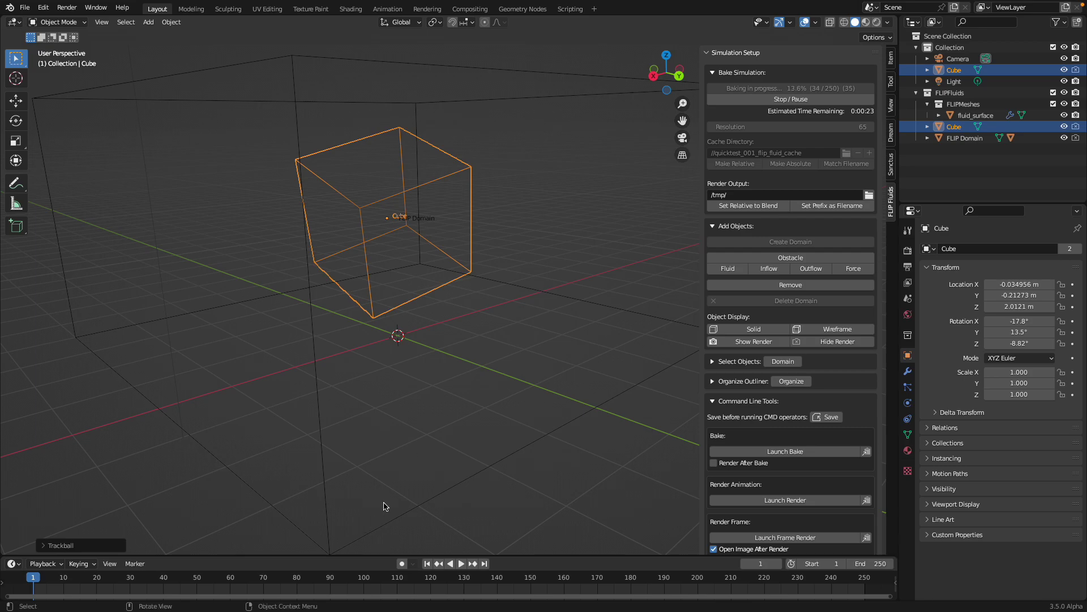
middle_drag(340, 547, 347, 485)
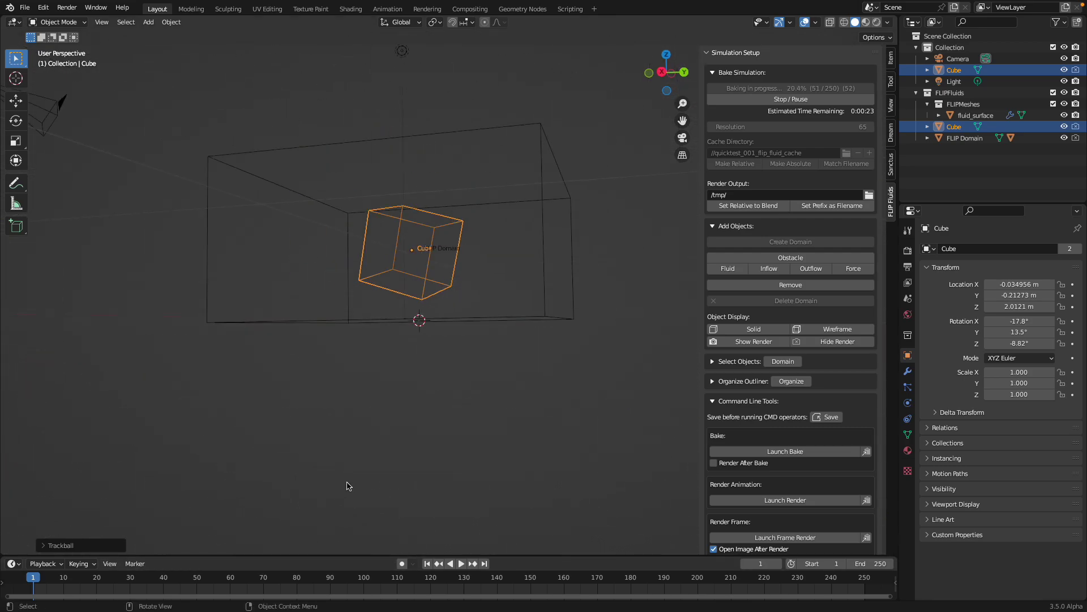
Scrub and play through the baked frames to examine the splashing fluid while the bake runs.
drag(36, 580, 107, 579)
scroll(287, 483, up, 2)
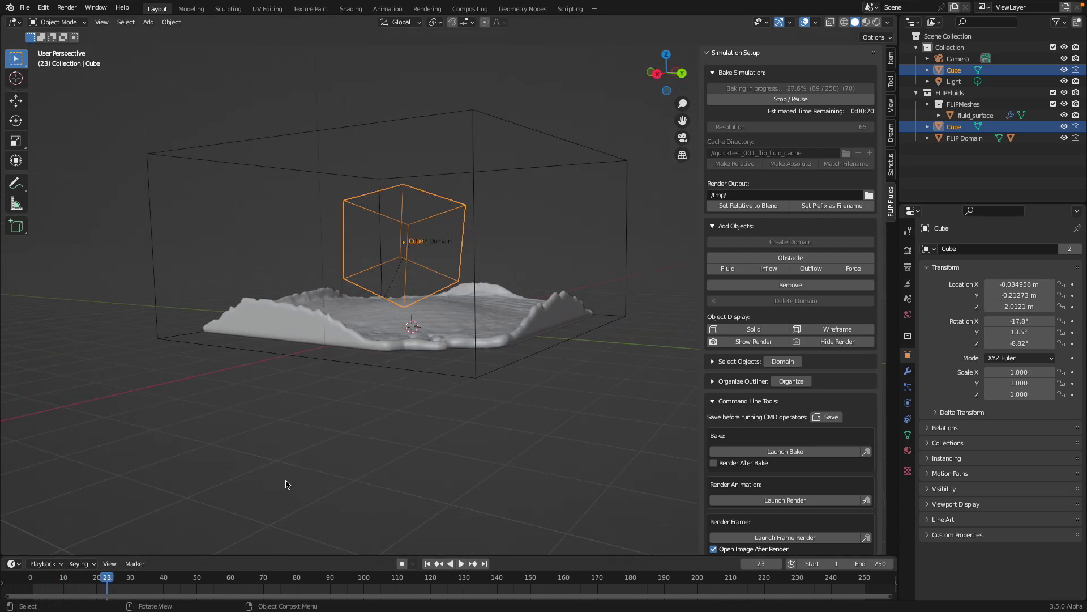
middle_drag(287, 483, 304, 486)
key(Right)
key(Right)
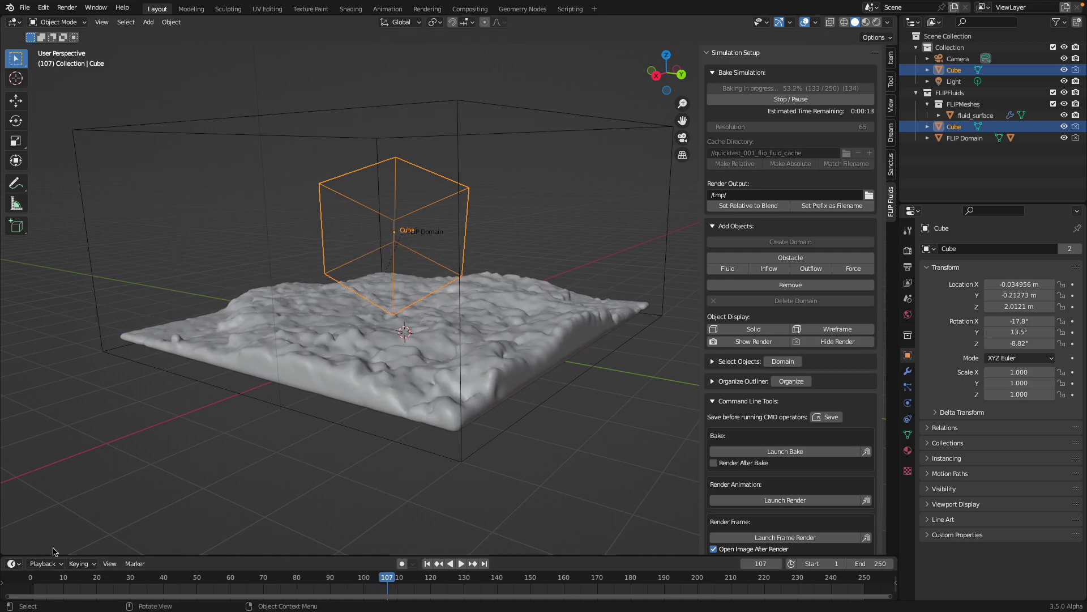
click(43, 578)
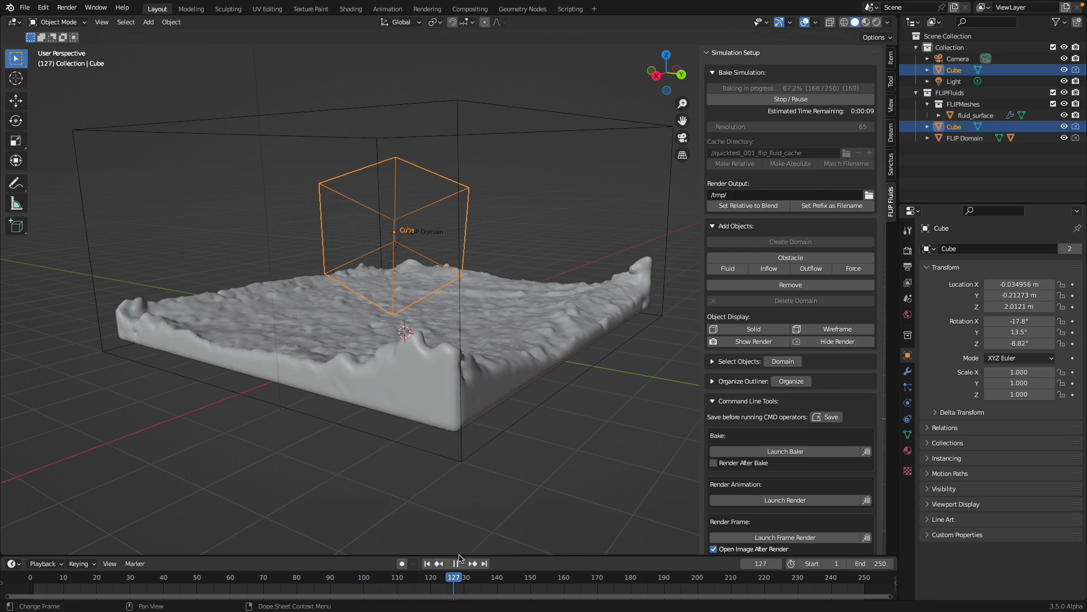
drag(571, 557, 207, 547)
middle_drag(501, 213, 458, 220)
Save the file and play the baked simulation from the first frame, stopping at frame 48.
key(ctrl+s)
click(427, 563)
click(463, 564)
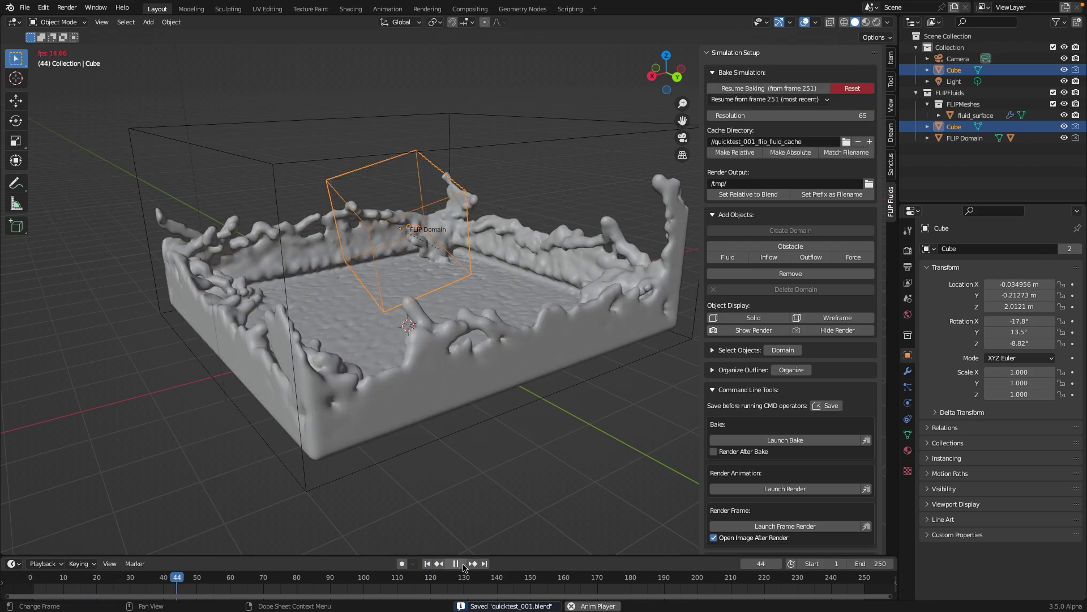
click(462, 565)
Add a torus mesh and move it above the fluid to about X 1.11 m, Y -0.59 m, Z 1.86 m.
middle_drag(392, 307, 437, 318)
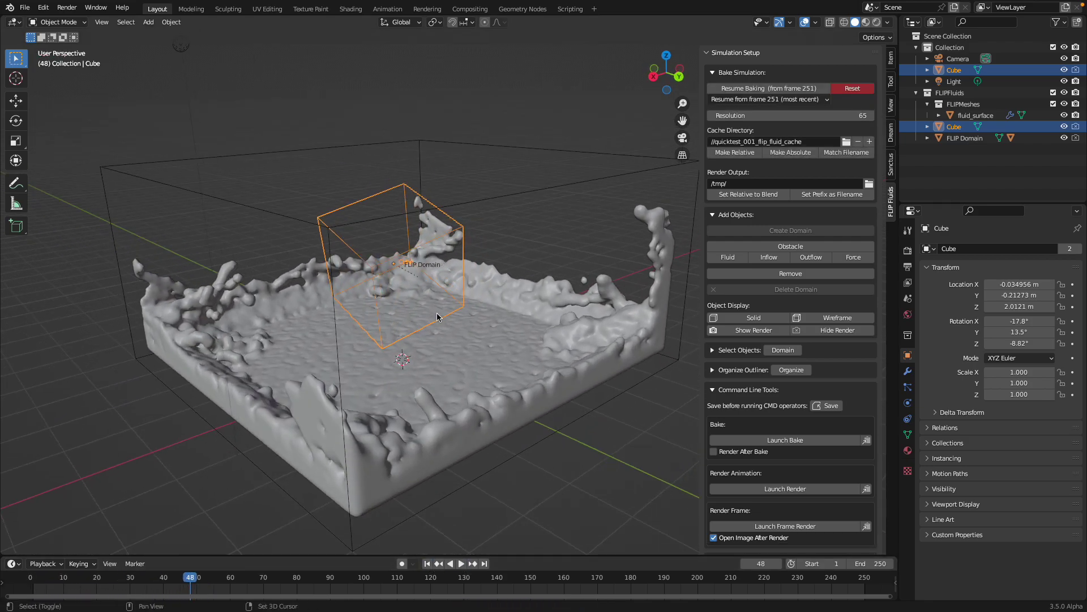
key(shift+a)
mouse_move(437, 318)
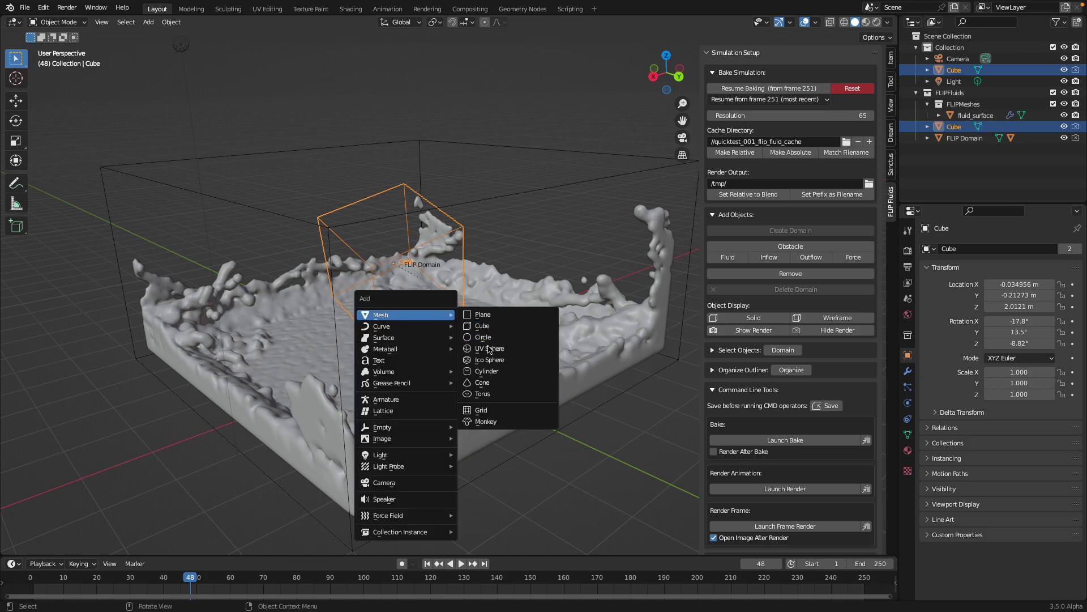
click(492, 393)
middle_drag(521, 355, 456, 353)
key(g)
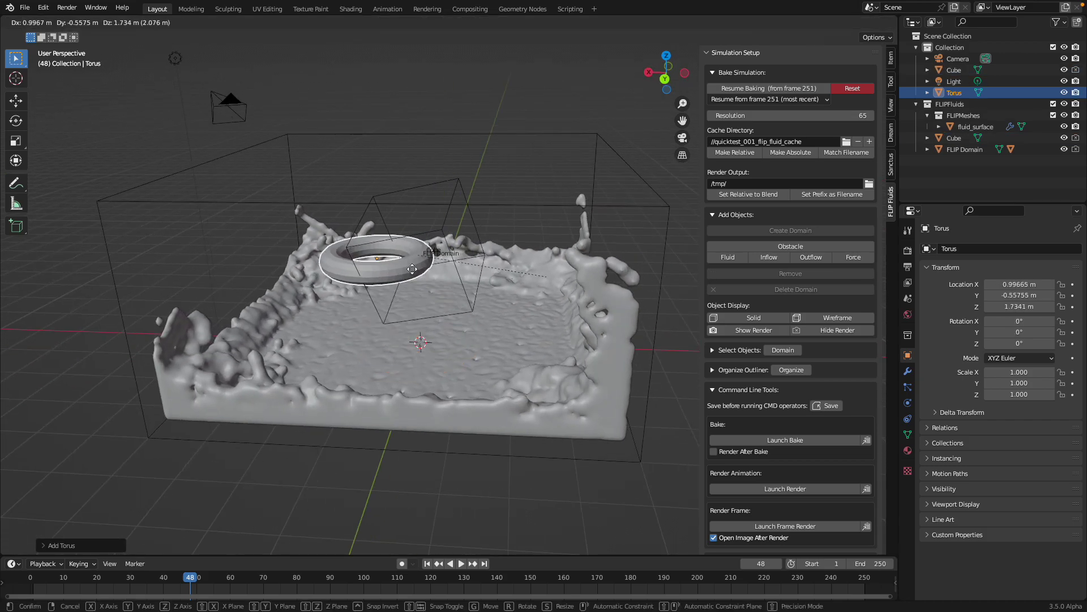
click(416, 270)
middle_drag(417, 269, 438, 273)
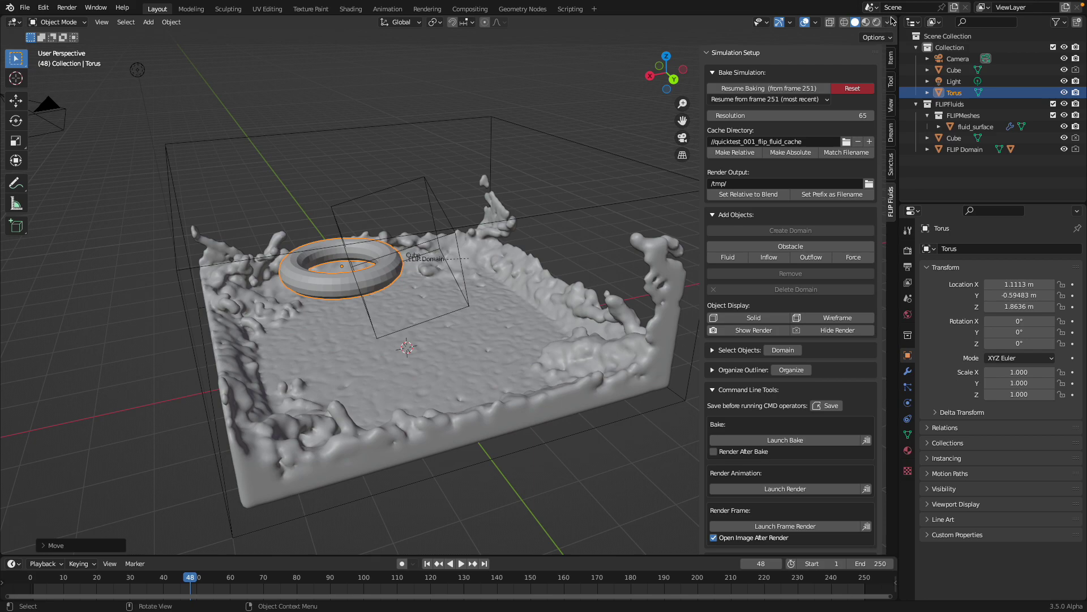
Try to split the 3D viewport to make room for another editor.
drag(892, 16, 890, 101)
drag(854, 179, 786, 184)
mouse_move(898, 47)
mouse_down()
mouse_move(908, 44)
mouse_move(896, 47)
mouse_up()
drag(884, 126, 617, 185)
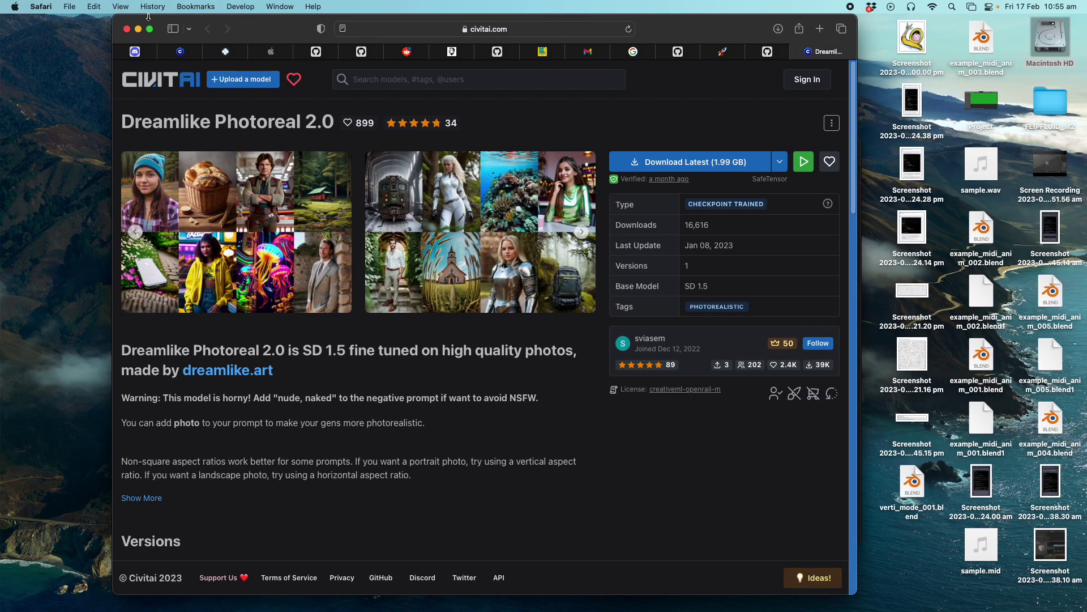
Put the browser window away, switch to Blender and reopen the recent file quicktest_001.blend.
click(138, 29)
click(583, 261)
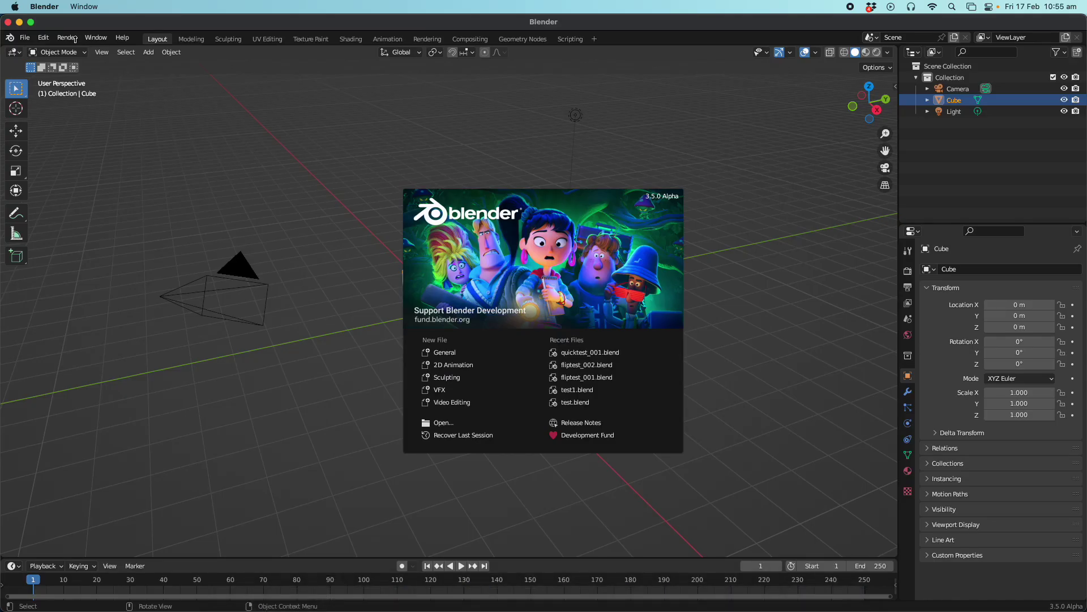
click(25, 37)
click(25, 37)
mouse_move(78, 74)
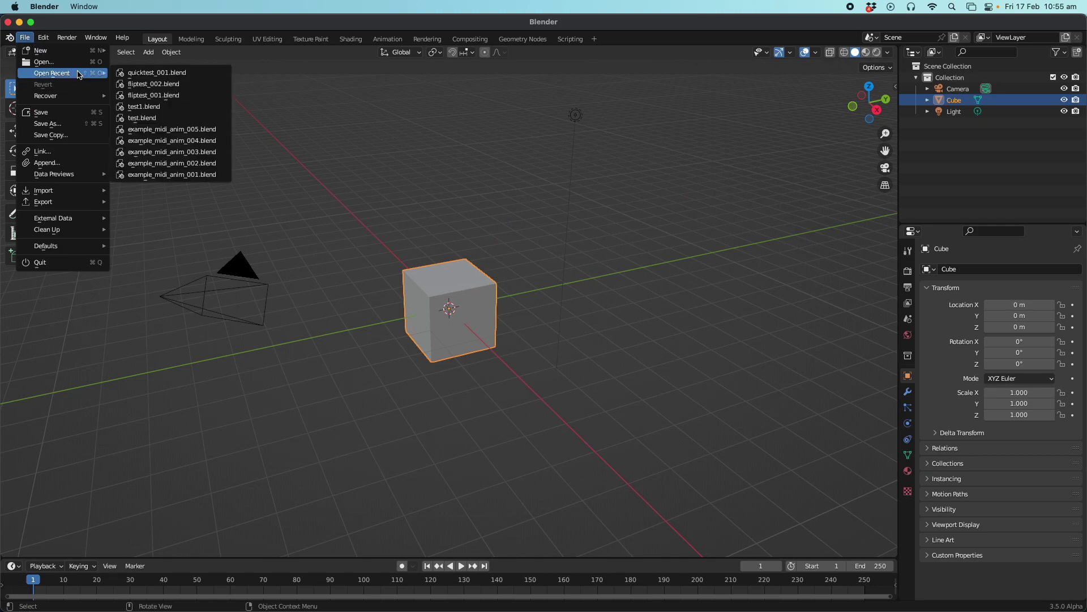
click(133, 73)
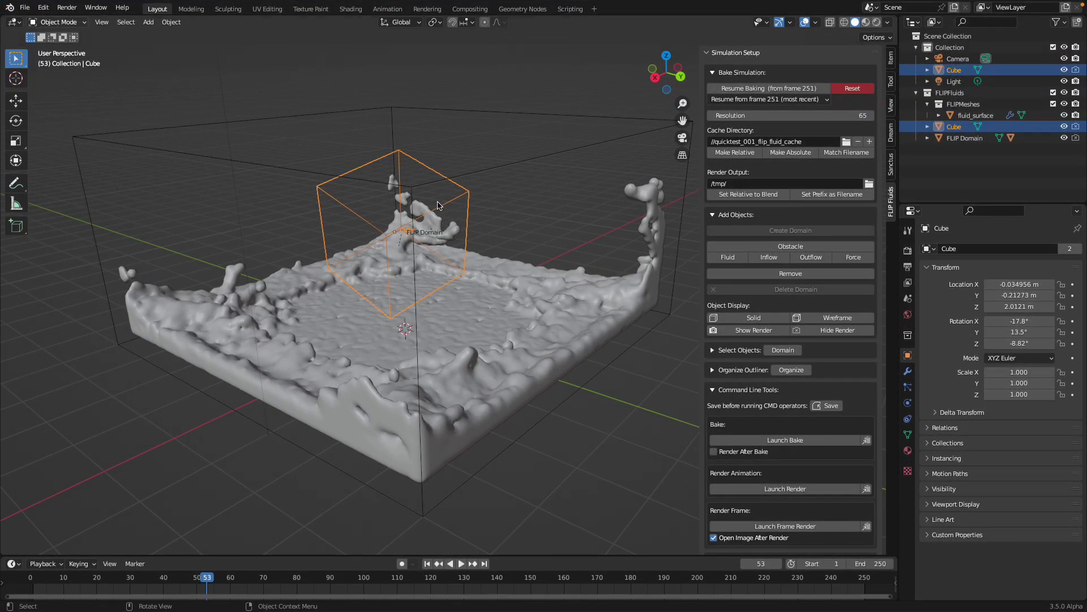
Reset the fluid simulation's bake and save the file.
scroll(438, 205, down, 5)
click(840, 89)
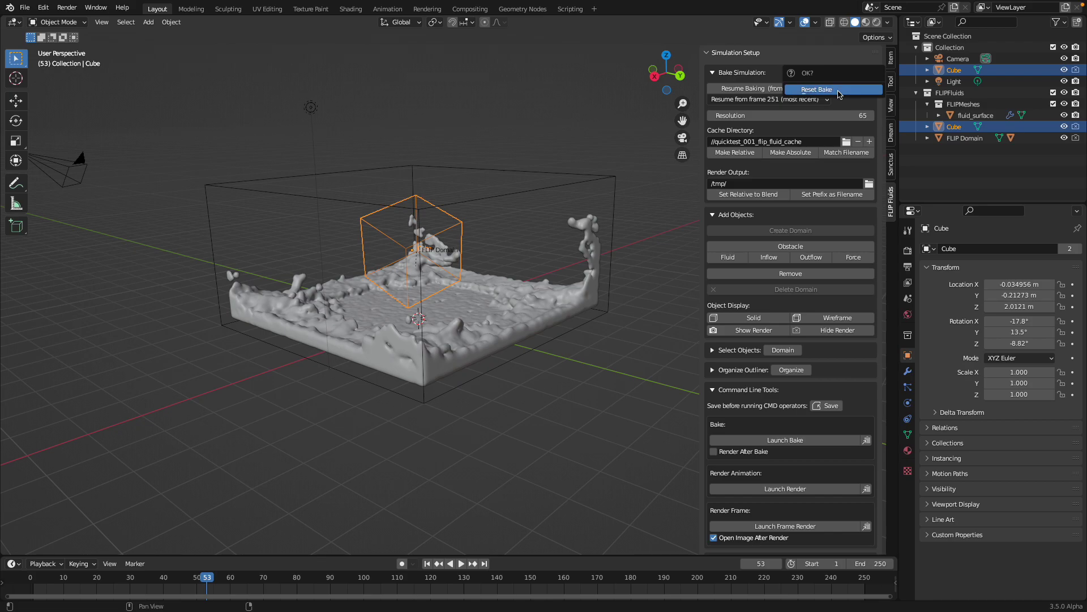
click(838, 92)
middle_drag(453, 363, 422, 366)
key(ctrl+s)
At the first frame, add a torus mesh and raise it along Z to about 2.39 m.
click(428, 565)
key(shift+a)
mouse_move(422, 364)
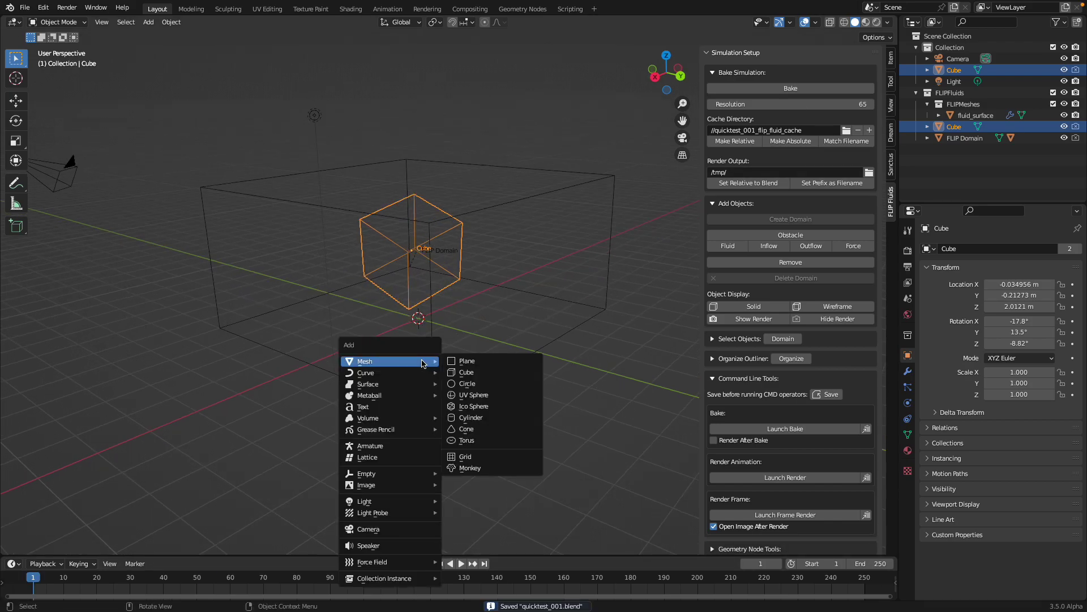
click(483, 441)
middle_drag(405, 370, 434, 345)
key(g)
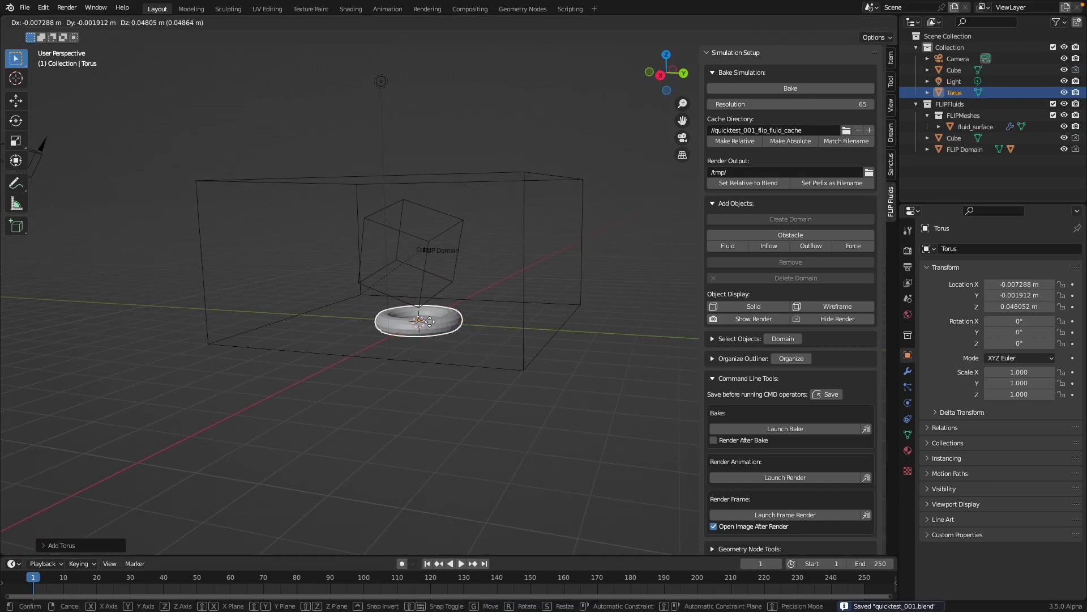
key(z)
click(435, 257)
middle_drag(434, 258, 575, 209)
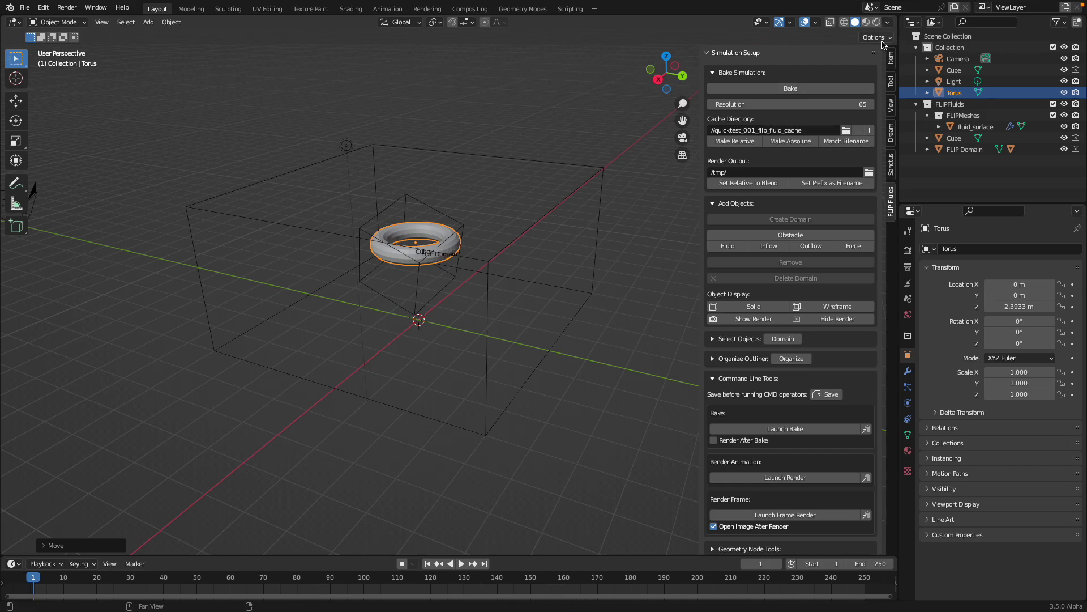
Split the 3D viewport horizontally, make the upper area a Geometry Node Editor and create a new node tree for the torus.
drag(897, 19, 737, 283)
click(14, 22)
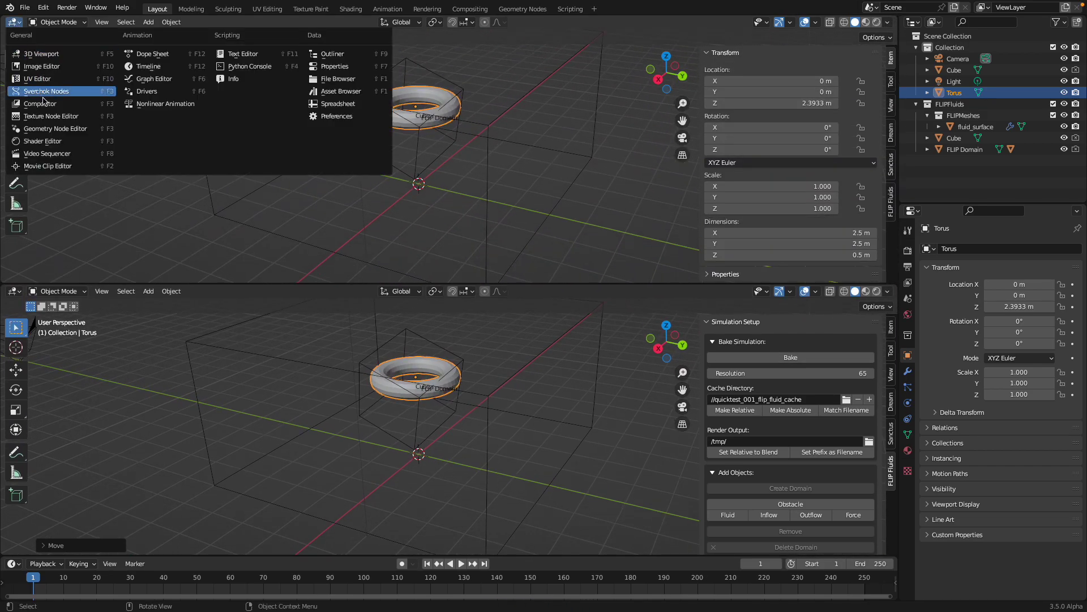
click(53, 132)
click(429, 25)
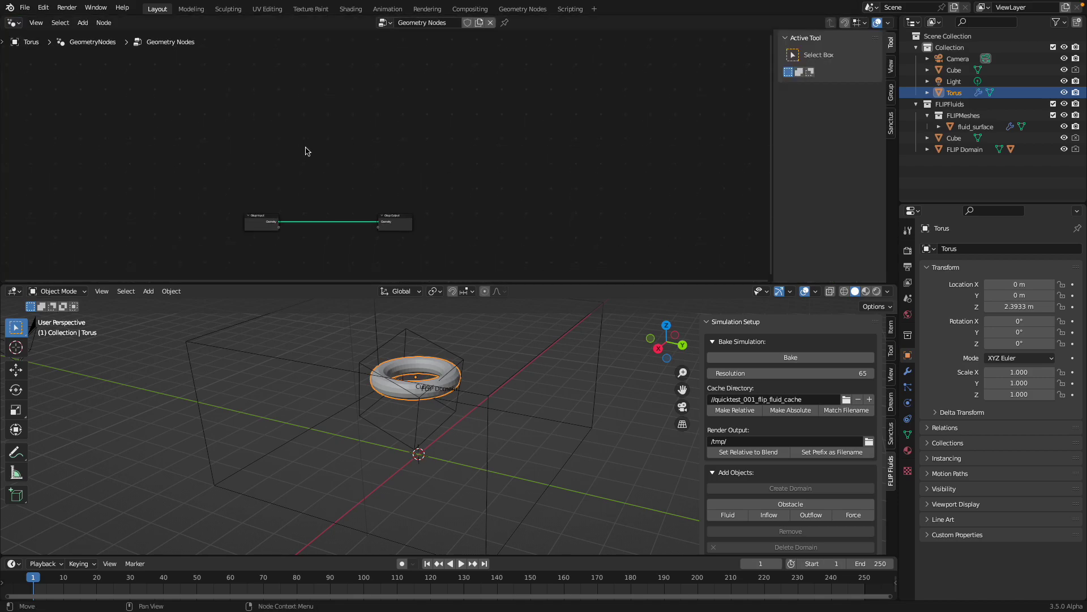
Insert a Transform Geometry node between the Group Input and Group Output nodes.
key(shift+a)
click(254, 34)
text(tra)
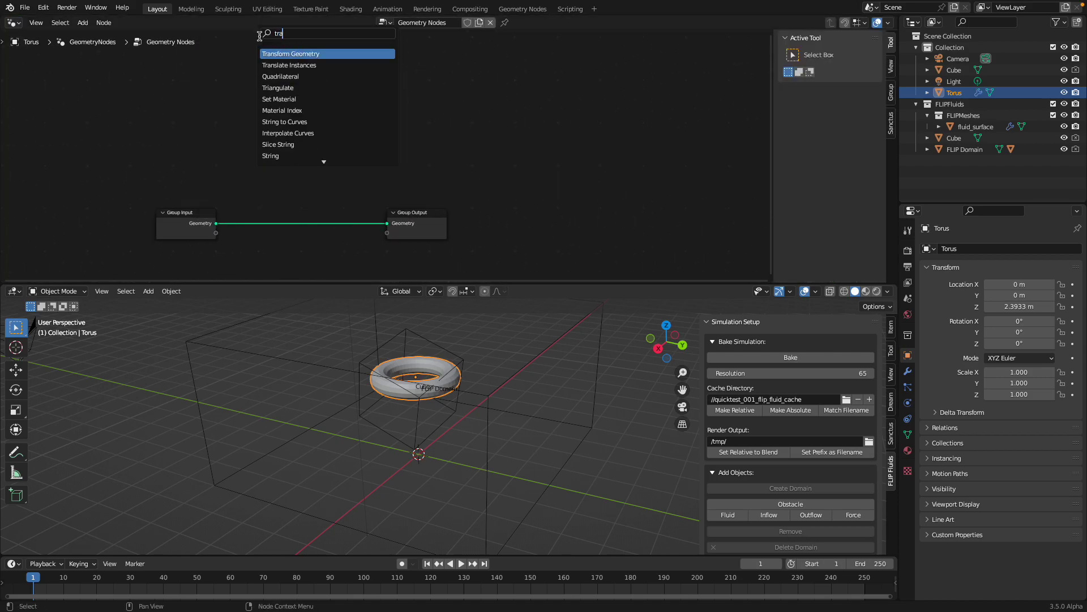
click(268, 53)
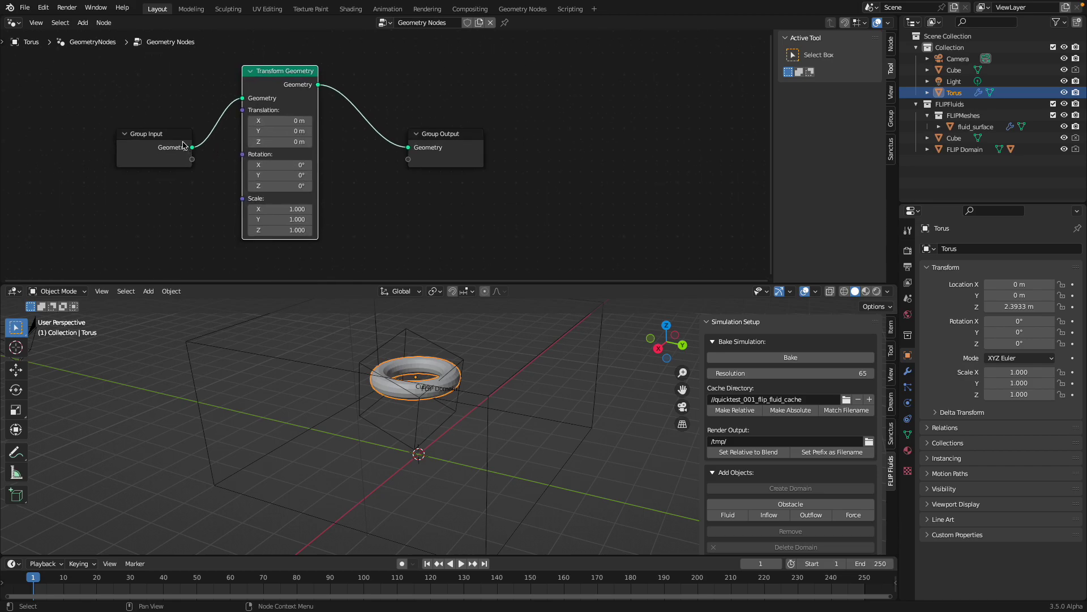
Add a Combine XYZ node and connect its Vector output to the Transform Geometry node's Rotation.
drag(198, 101, 192, 96)
drag(296, 137, 207, 173)
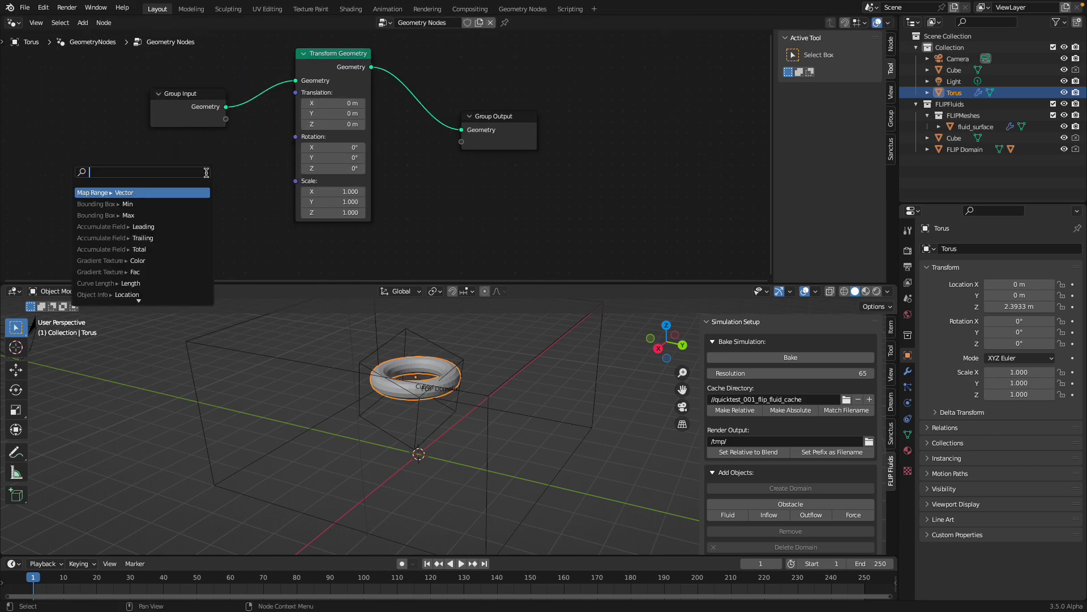
text(comb)
key(Return)
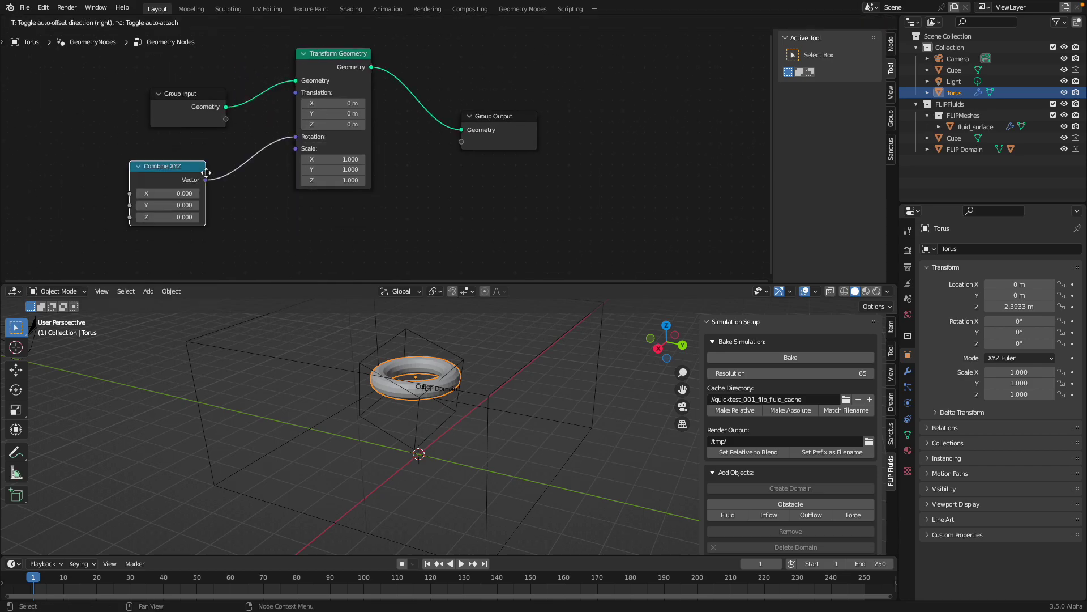
click(231, 168)
drag(194, 164, 209, 163)
middle_drag(209, 163, 228, 162)
Add a Scene Time node, connect its Frame output to the Combine XYZ node's X, and play the animation.
key(shift+a)
click(63, 146)
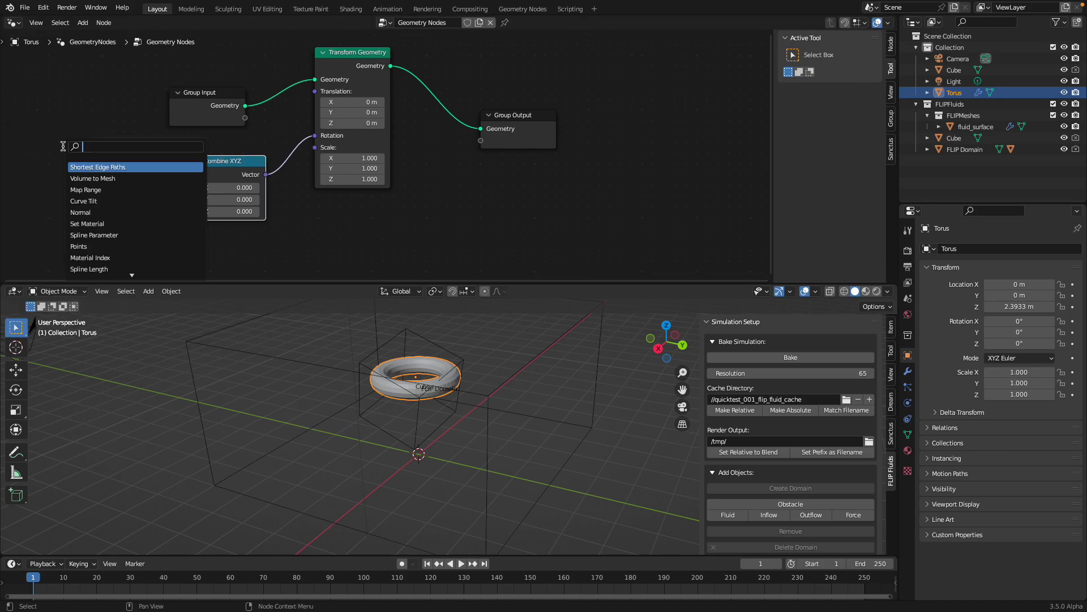
text(scene)
key(Return)
click(63, 147)
scroll(89, 144, up, 2)
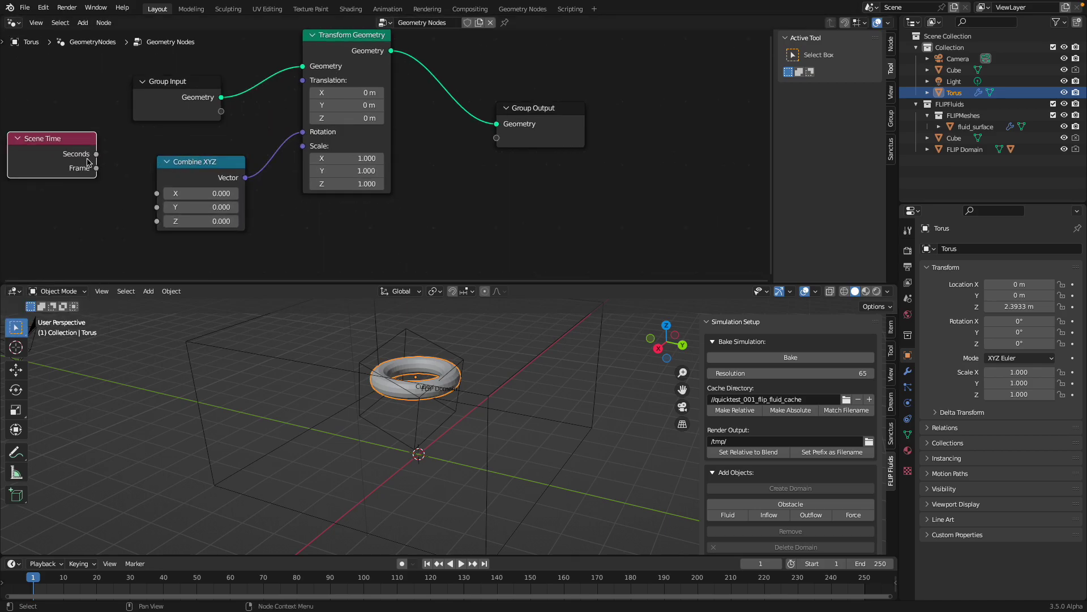
drag(97, 168, 157, 193)
key(space)
key(space)
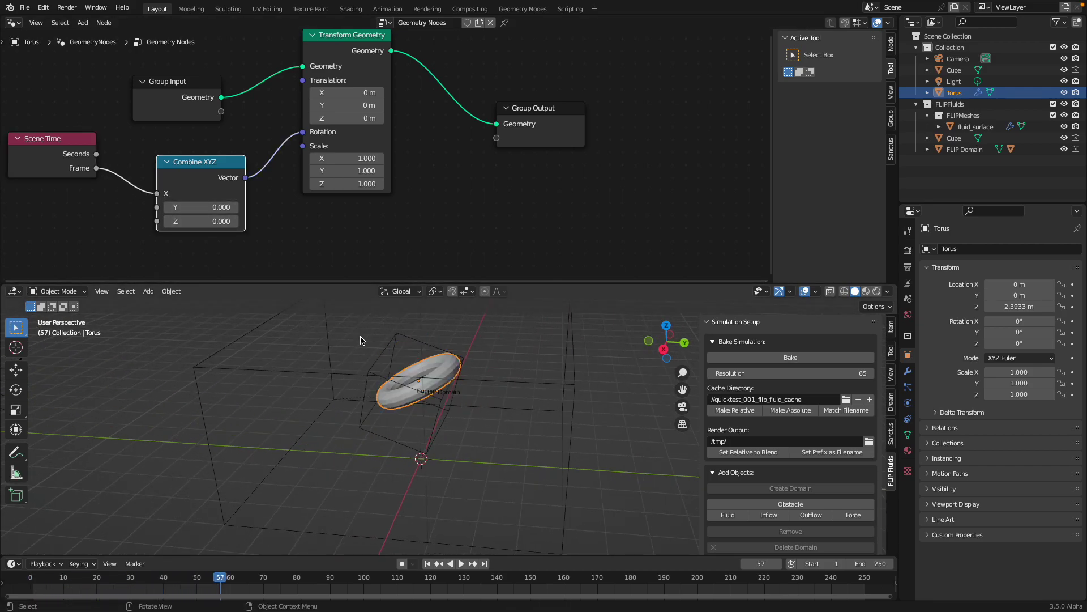
Insert a Math node set to Multiply with value 0.240 between the Scene Time and Combine XYZ nodes.
middle_drag(138, 184, 285, 188)
drag(209, 158, 149, 162)
key(shift+a)
text(smath)
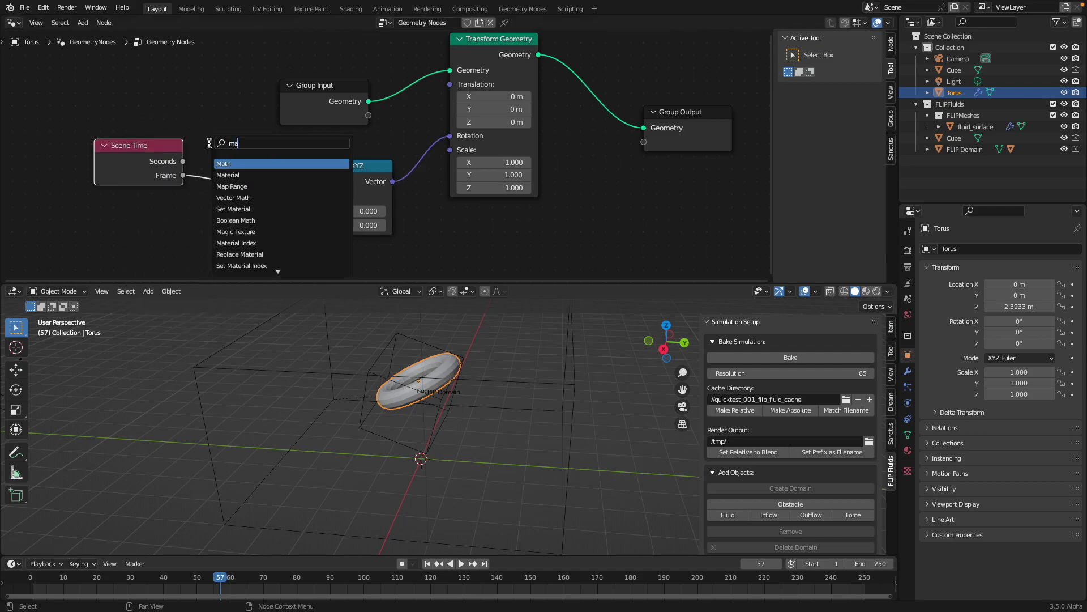
key(Return)
click(247, 179)
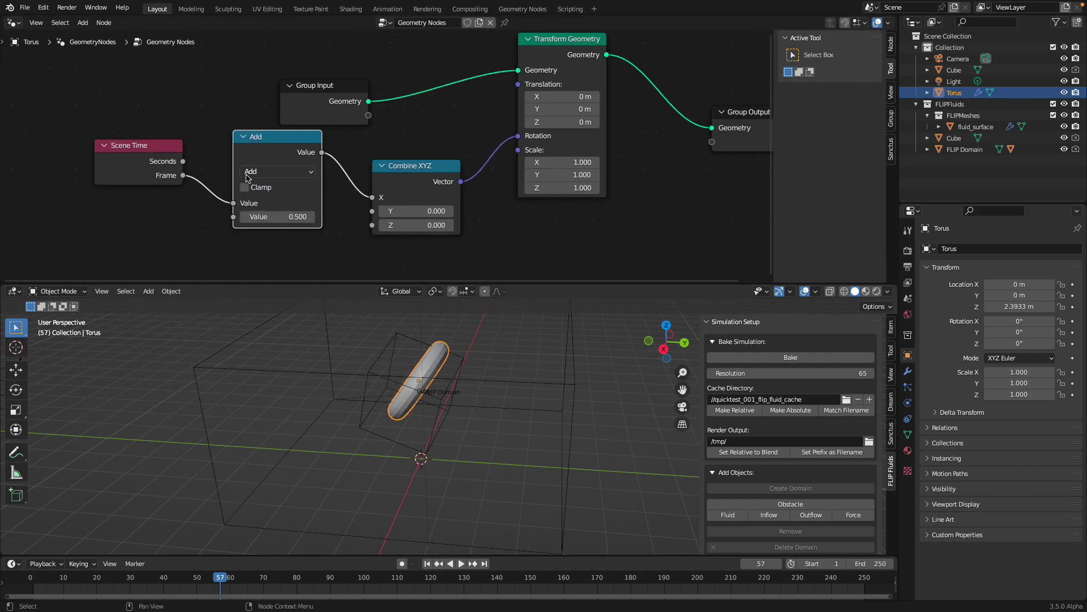
click(270, 168)
click(274, 235)
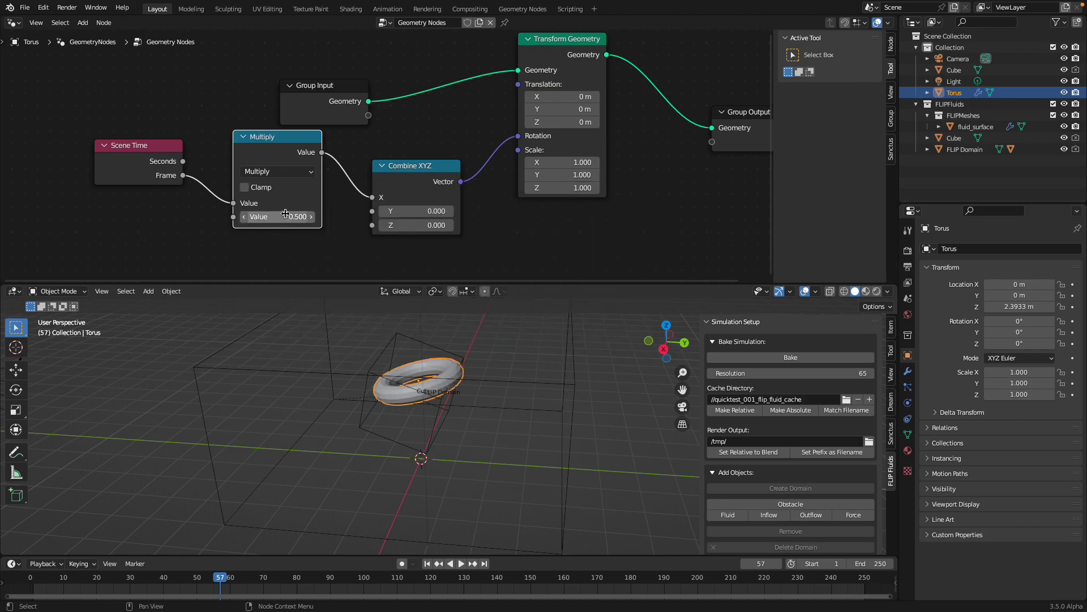
mouse_move(277, 216)
mouse_down()
mouse_move(300, 216)
mouse_move(256, 216)
mouse_up()
Play the animation to check the torus's rotation speed, and save the file.
key(space)
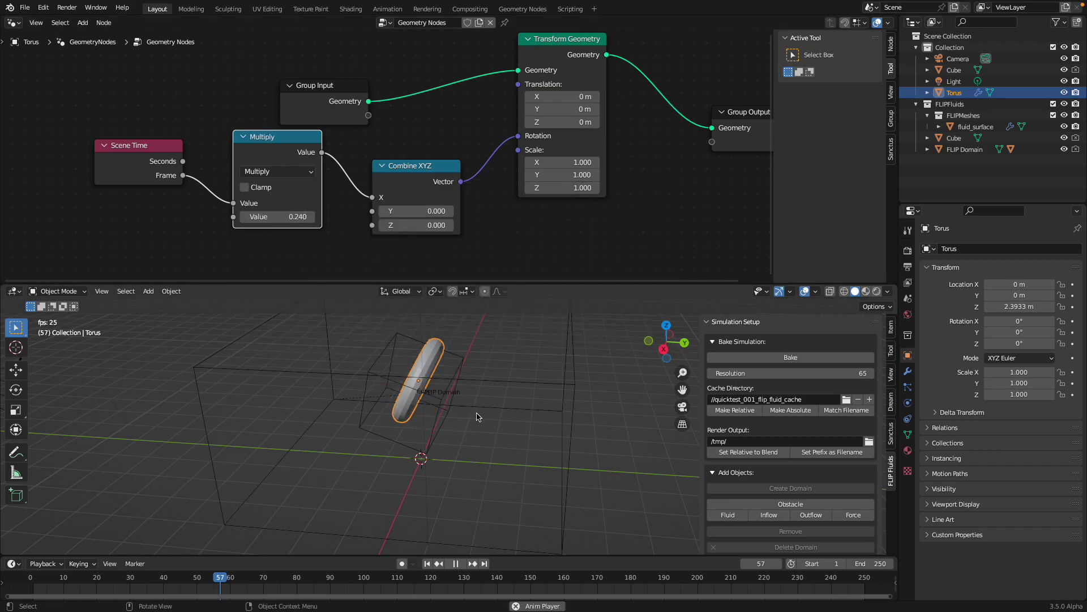
middle_drag(478, 415, 526, 291)
key(space)
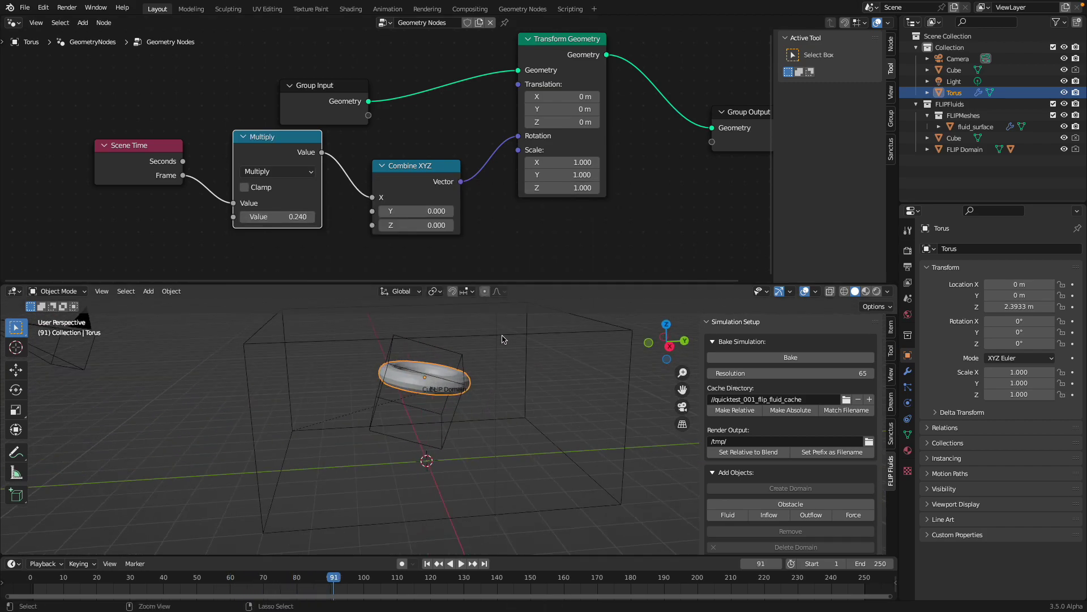
key(ctrl+s)
Enlarge the 3D viewport upward and widen the Outliner and Properties area.
drag(526, 284, 515, 212)
middle_drag(514, 306, 474, 334)
scroll(474, 334, up, 2)
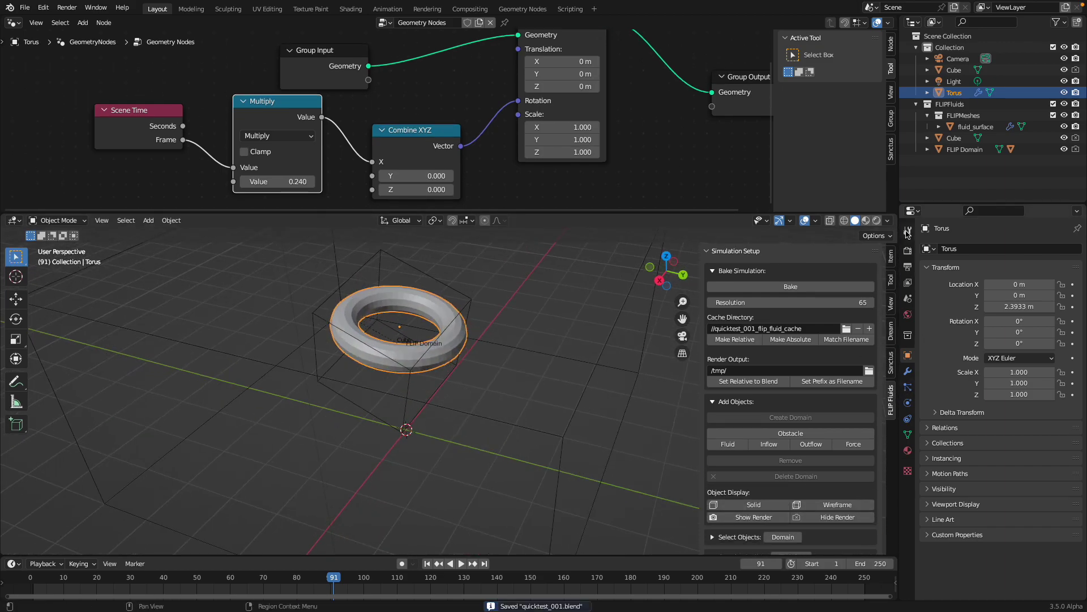
drag(898, 193, 851, 196)
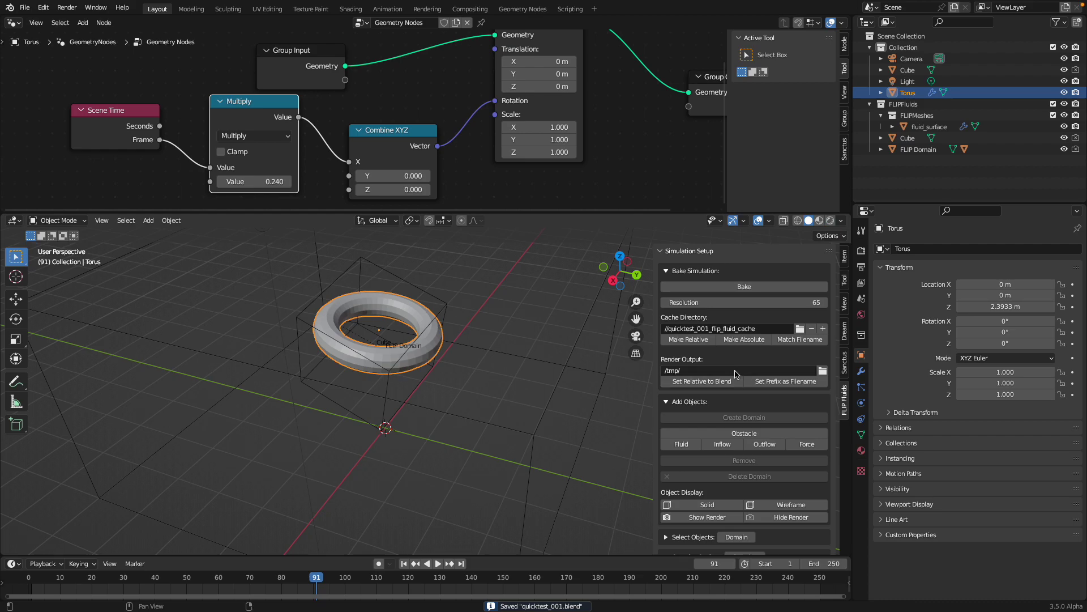
Make the torus a FLIP Fluids inflow and start baking the simulation.
click(731, 445)
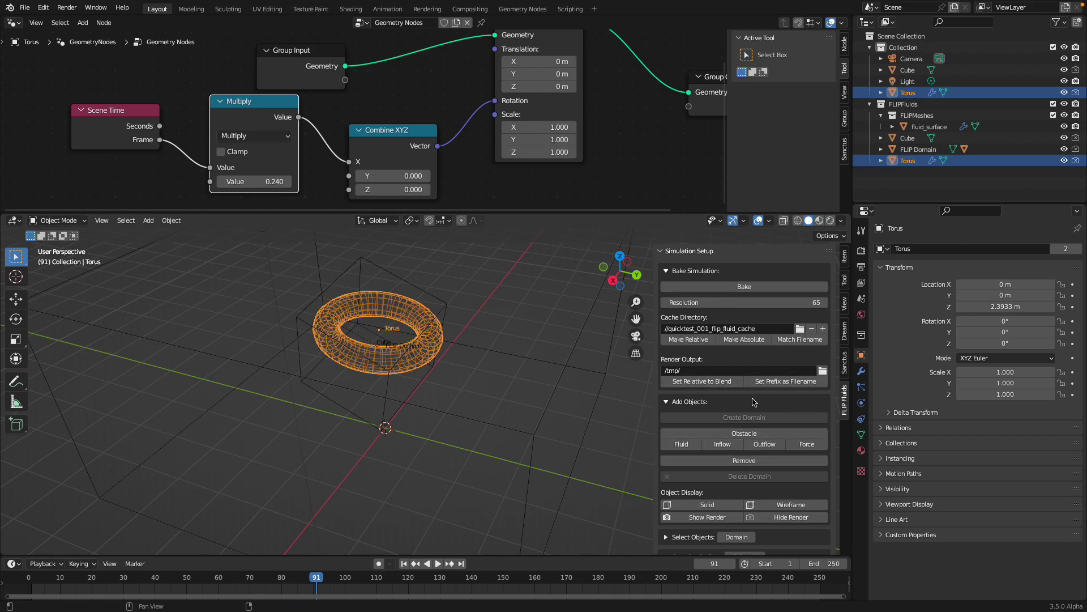
key(space)
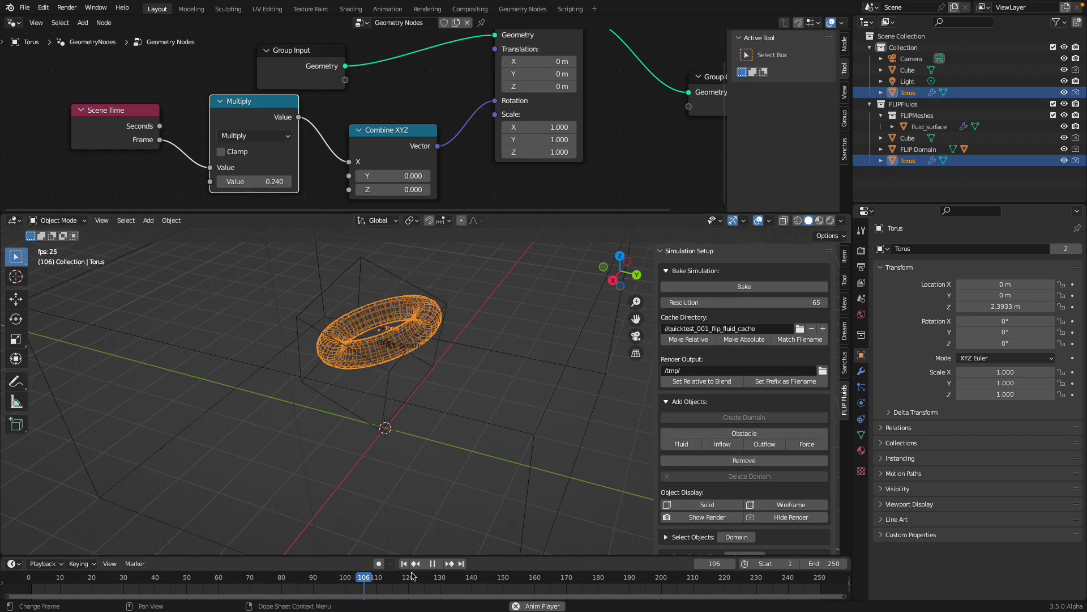
key(space)
click(744, 287)
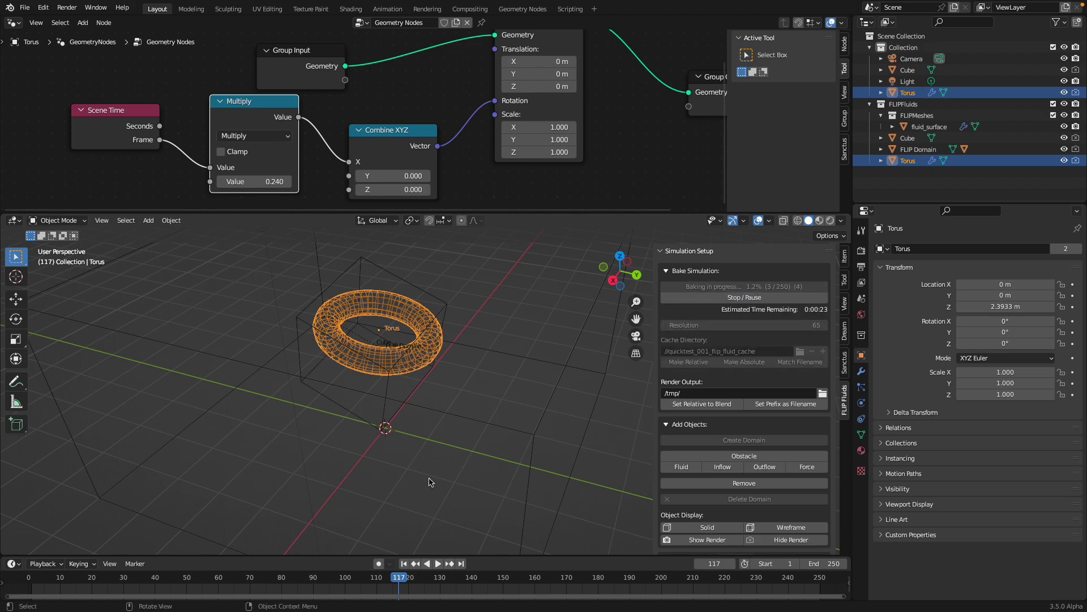
Play back the baked fluid frames from the first frame and save the file.
click(404, 564)
key(space)
middle_drag(393, 492, 444, 459)
click(404, 563)
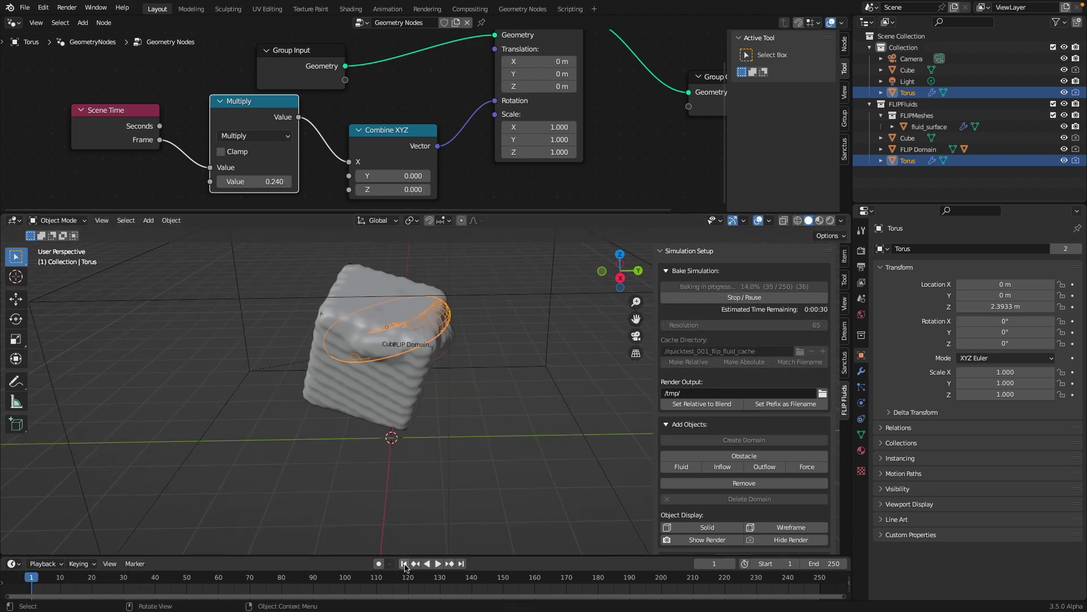
key(space)
middle_drag(448, 409, 434, 367)
key(ctrl+s)
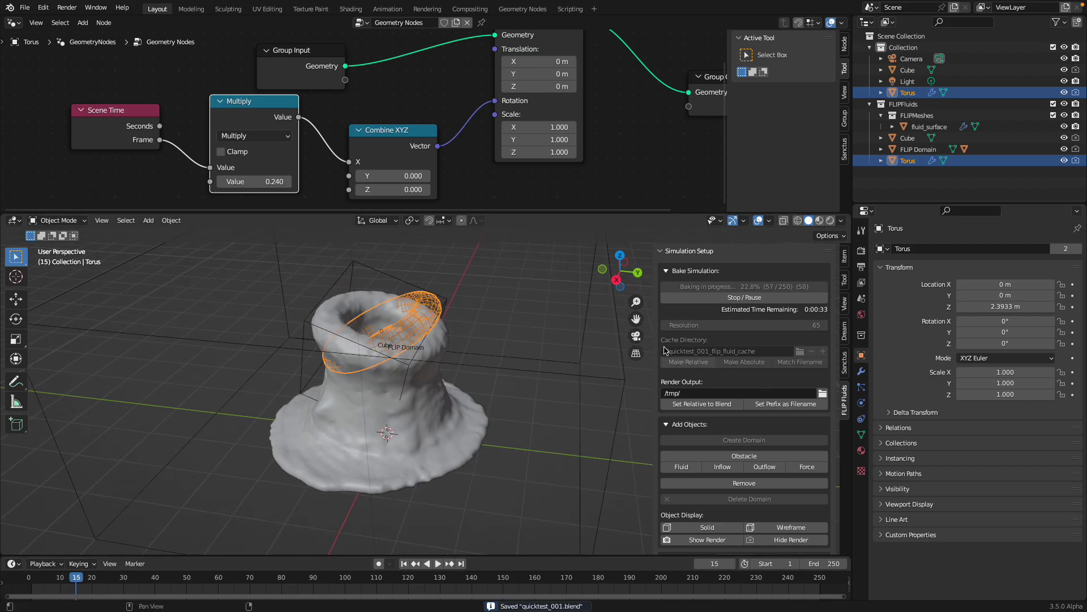
Enable Export Animated Mesh in the torus inflow's physics settings.
click(861, 390)
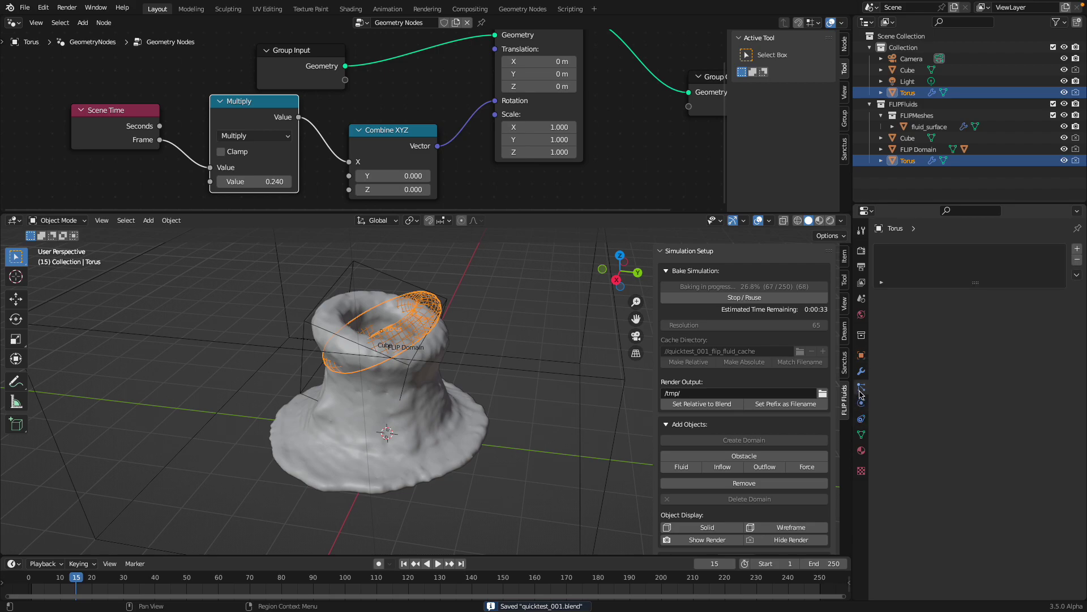
click(861, 401)
scroll(941, 470, down, 3)
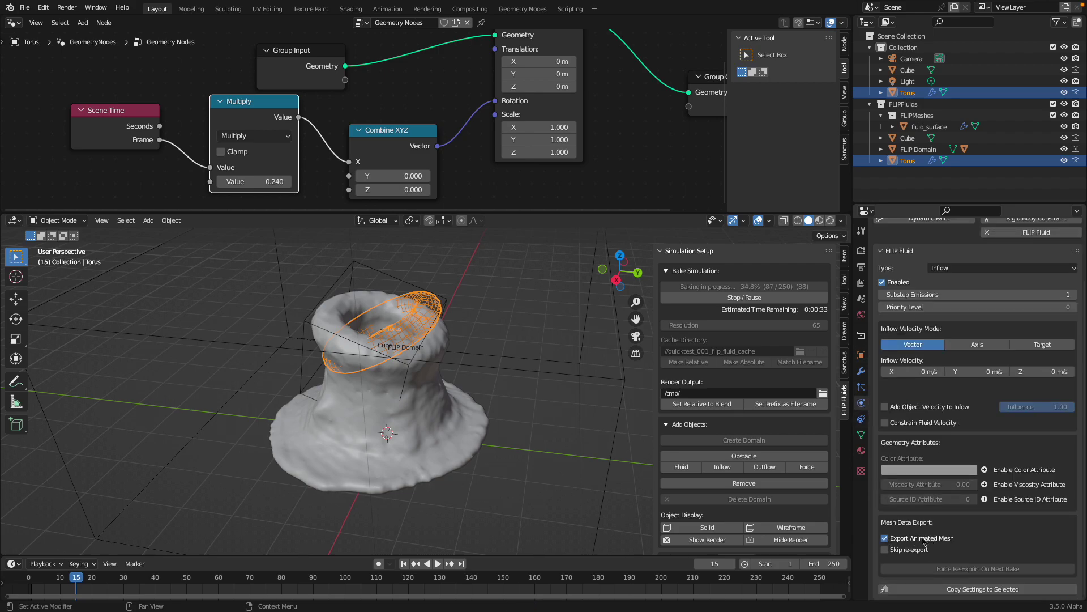
Stop and reset the running bake, saving the file, and start a fresh bake.
click(751, 297)
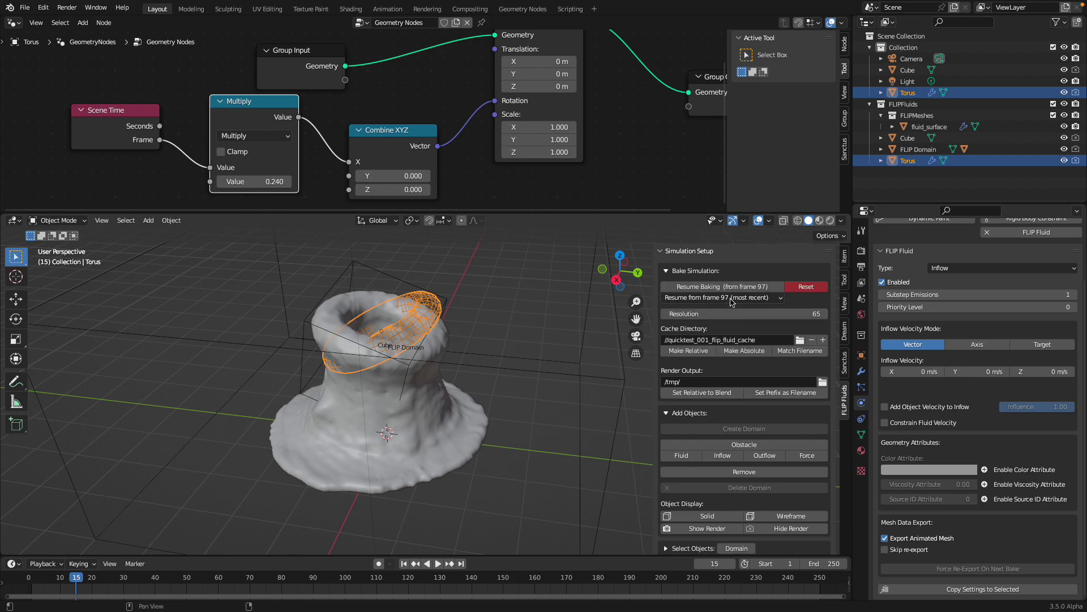
key(ctrl+s)
click(802, 286)
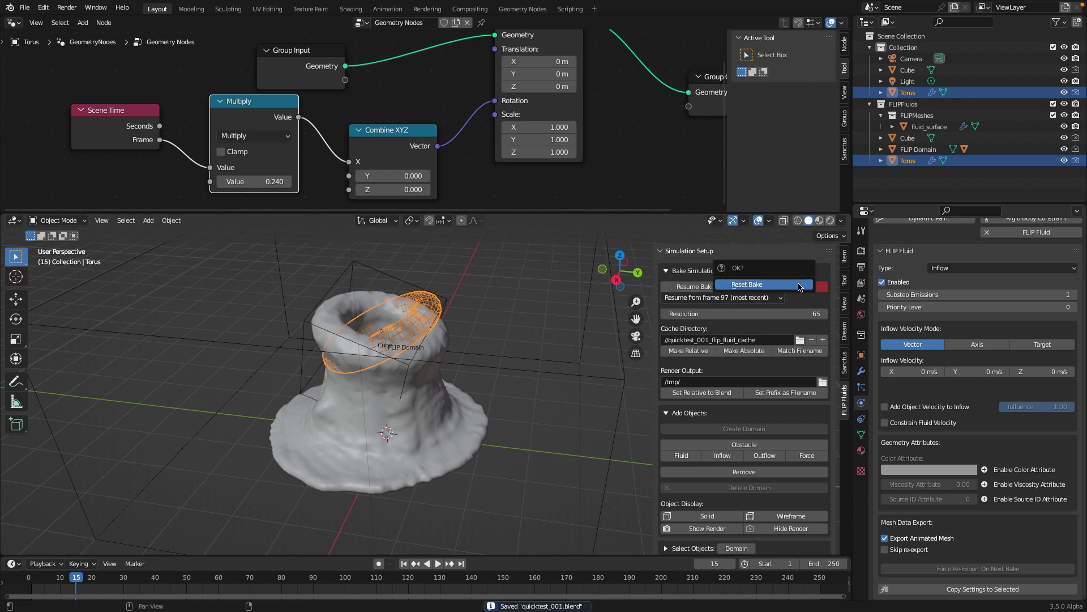
click(801, 287)
click(752, 291)
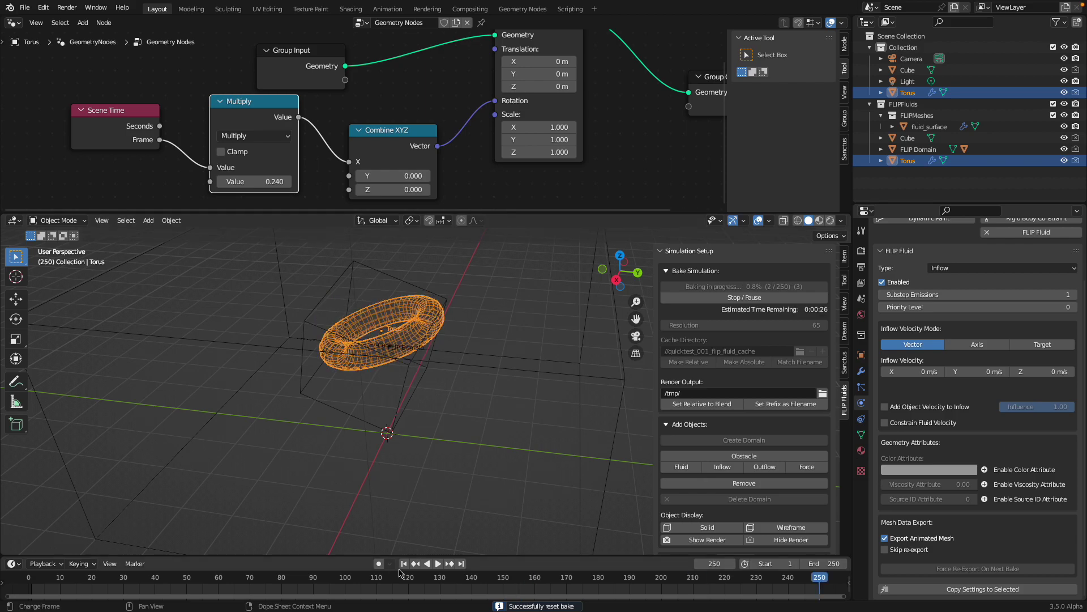
Step through the newly baked frames from the first frame to inspect the fluid emitted by the rotating torus.
click(437, 563)
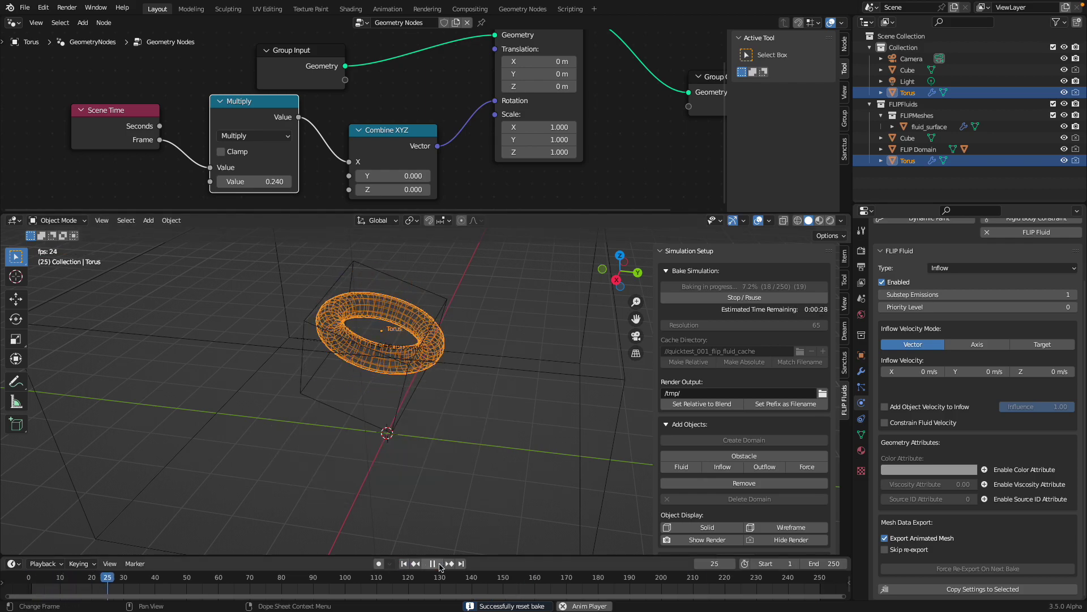
click(440, 566)
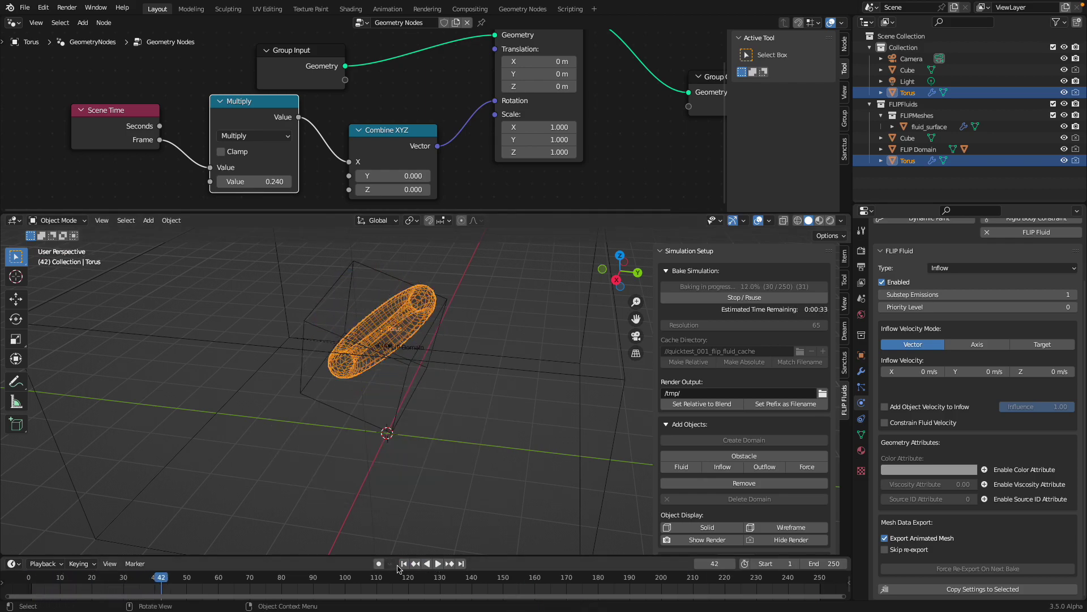
click(403, 565)
middle_drag(421, 425, 513, 343)
key(Right)
key(Right)
key(Right)
key(Right)
key(Right)
key(Right)
key(Right)
key(Right)
key(Right)
key(Right)
key(Right)
key(Right)
key(Right)
key(Right)
key(Right)
key(Right)
key(Right)
key(Right)
key(Right)
key(Right)
key(Right)
key(Right)
key(Right)
key(Right)
key(Right)
key(Right)
key(Right)
key(Right)
key(Right)
key(Right)
alt+scroll(510, 341, down, 12)
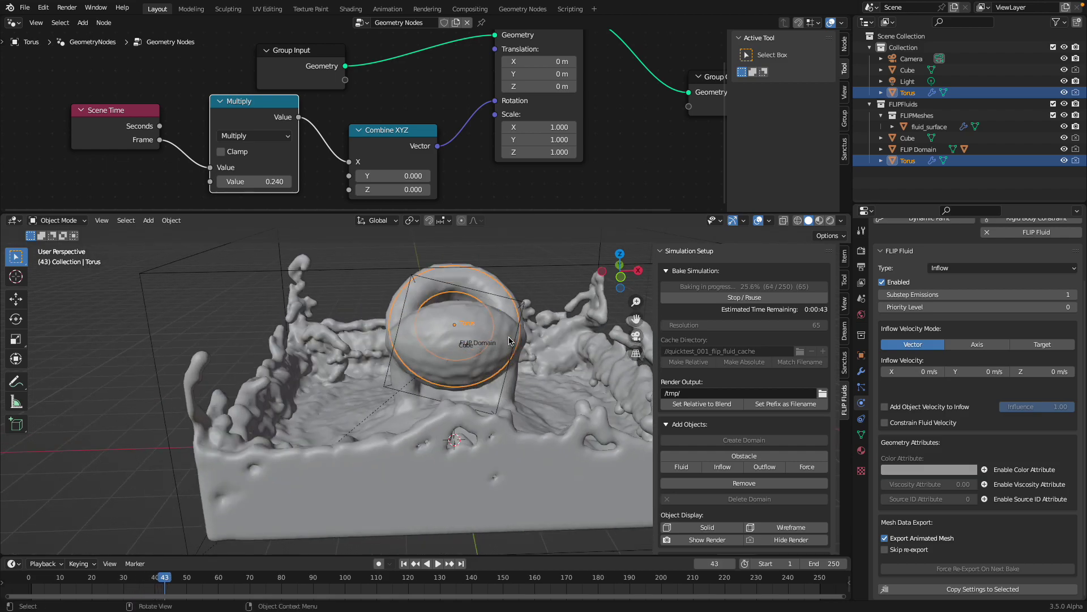
Step back and forth through the frames, ending at frame 28, to compare the fluid with the torus's rotation.
key(Right)
key(Right)
key(Left)
key(Left)
key(Left)
key(Left)
key(Left)
key(Left)
key(Left)
key(Left)
key(Left)
key(Left)
key(Left)
key(Left)
key(Left)
middle_drag(510, 342, 464, 356)
key(Right)
key(Right)
key(Right)
key(Right)
key(Right)
key(Right)
key(Left)
key(Left)
key(Left)
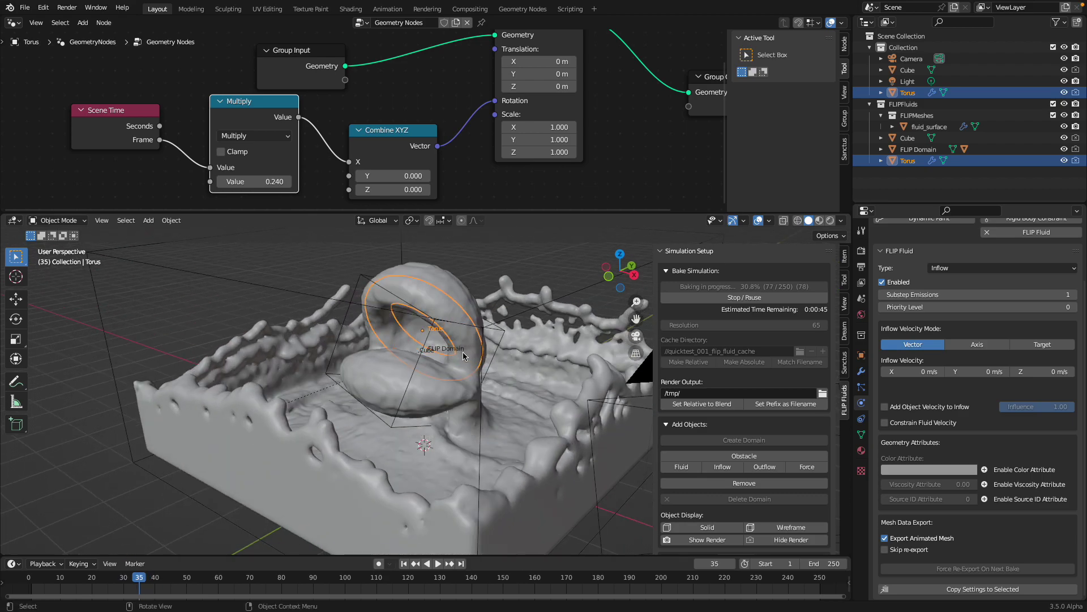
alt+scroll(463, 356, up, 7)
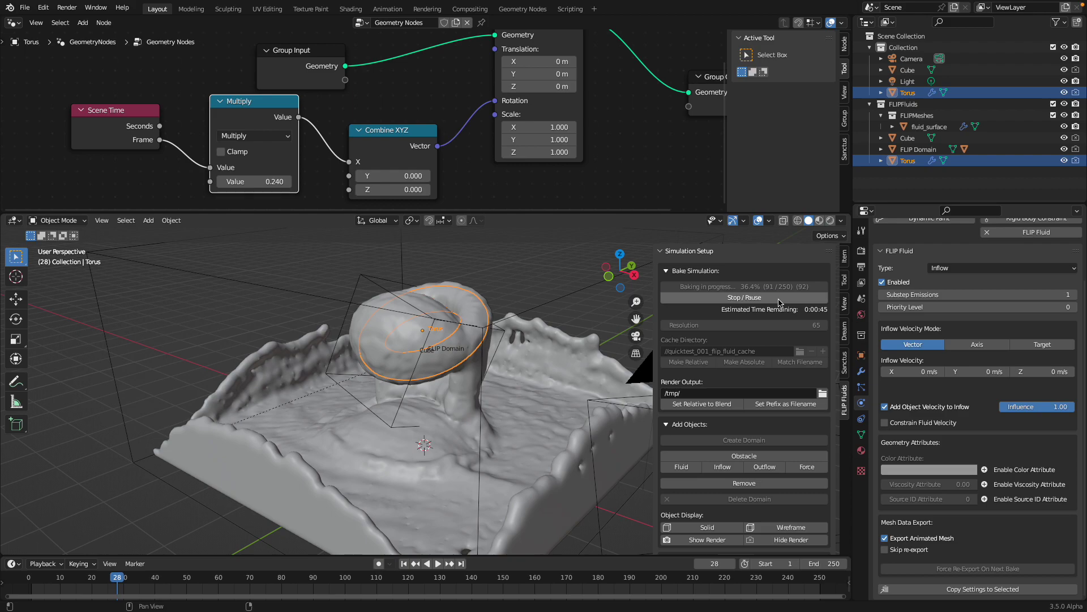
Enable Add Object Velocity to Inflow for the torus, and stop and reset the bake.
click(787, 298)
click(805, 287)
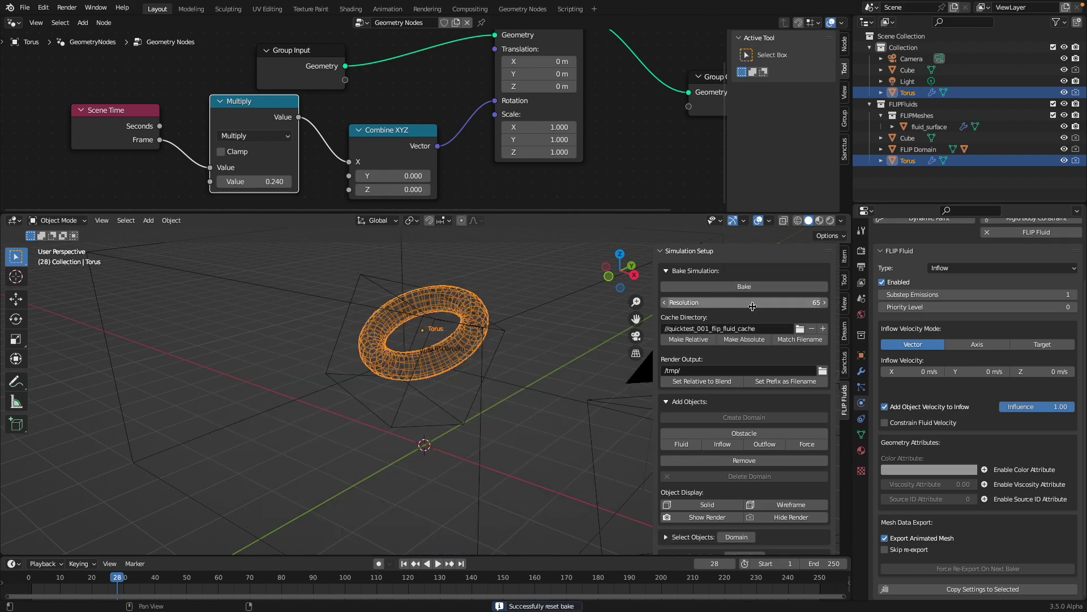
Set the simulation resolution to 150 and start the bake.
click(752, 304)
text(150)
key(Return)
click(715, 287)
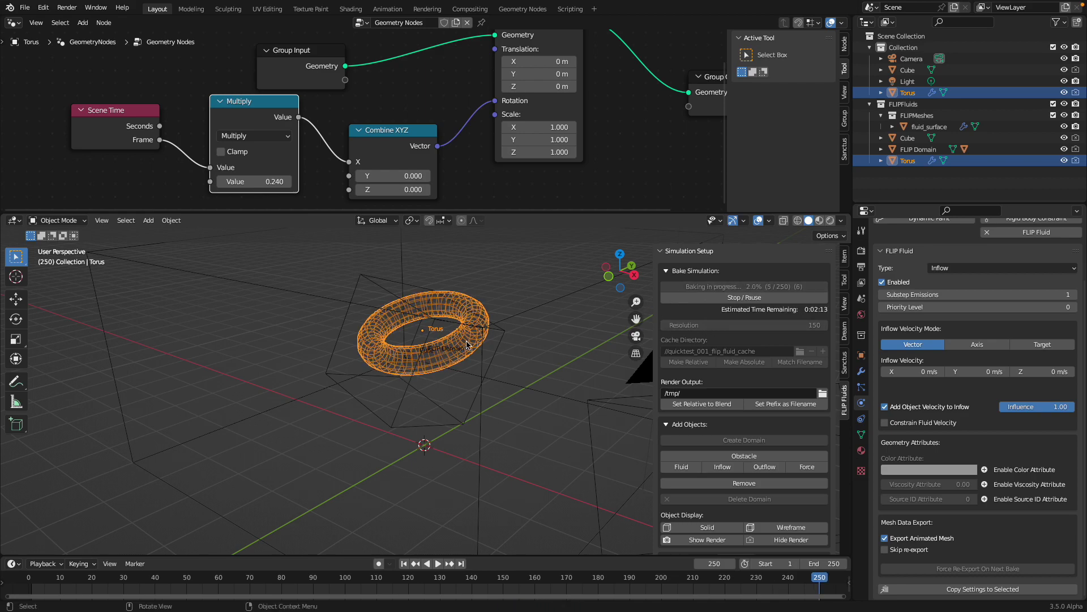
Step through the first frames of the higher-resolution bake to examine the fluid leaving the torus, and return to the start.
click(404, 563)
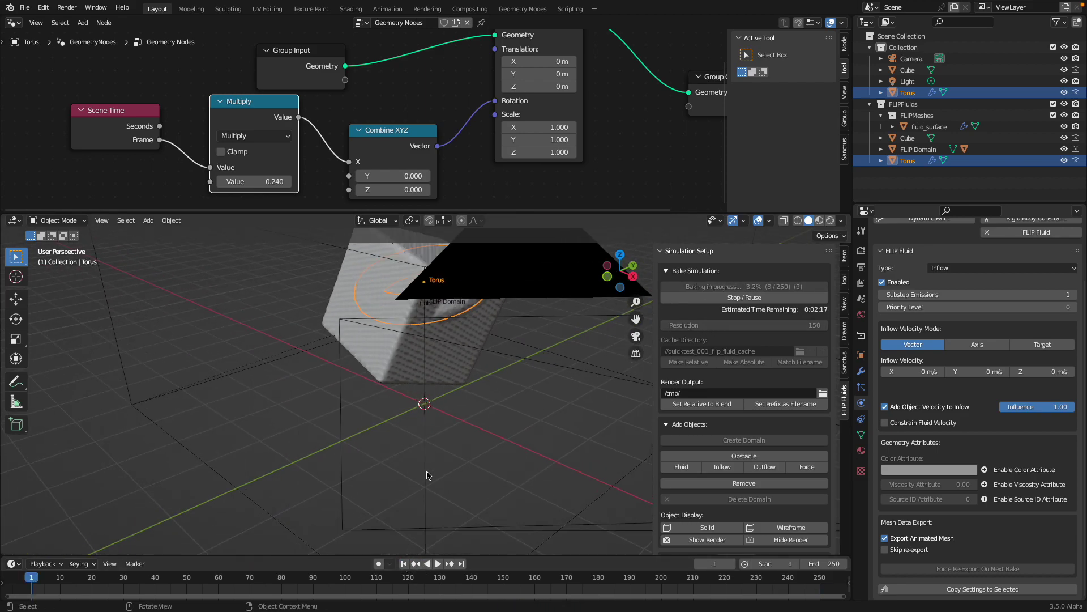
key(KP_0)
key(KP_0)
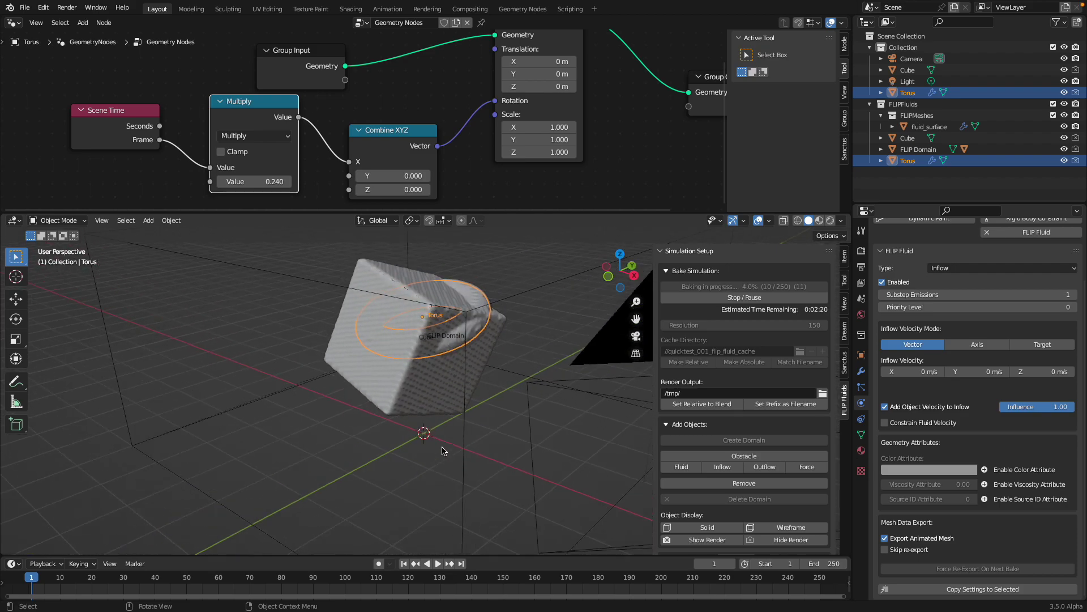
key(Right)
key(Right)
key(Right)
key(Right)
key(Right)
key(Right)
key(Right)
key(Right)
key(Right)
key(Right)
key(Right)
key(Right)
key(Right)
key(Right)
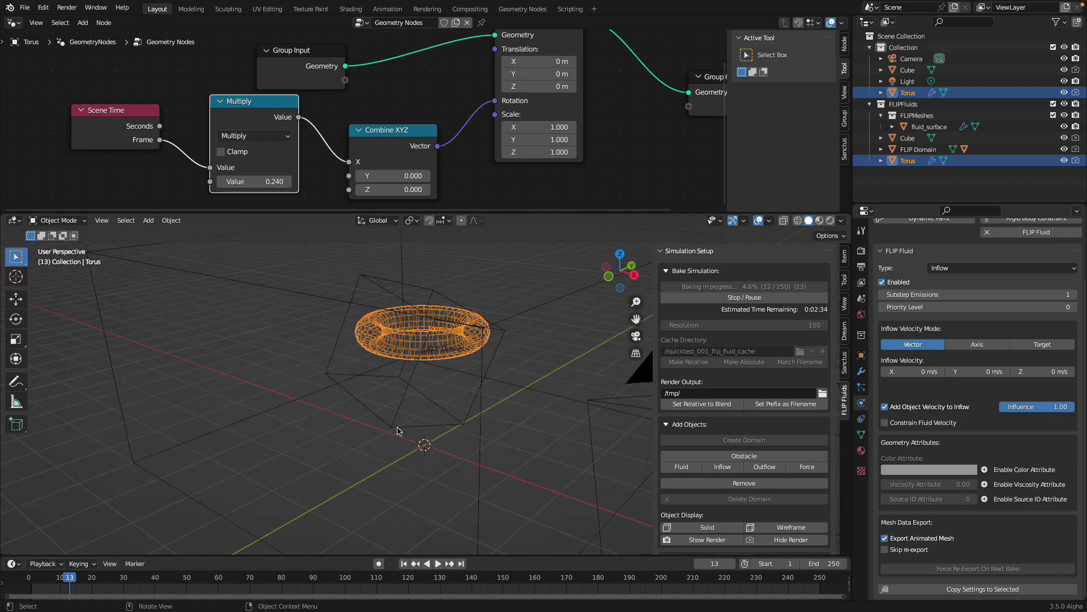
middle_drag(398, 432, 425, 430)
click(405, 565)
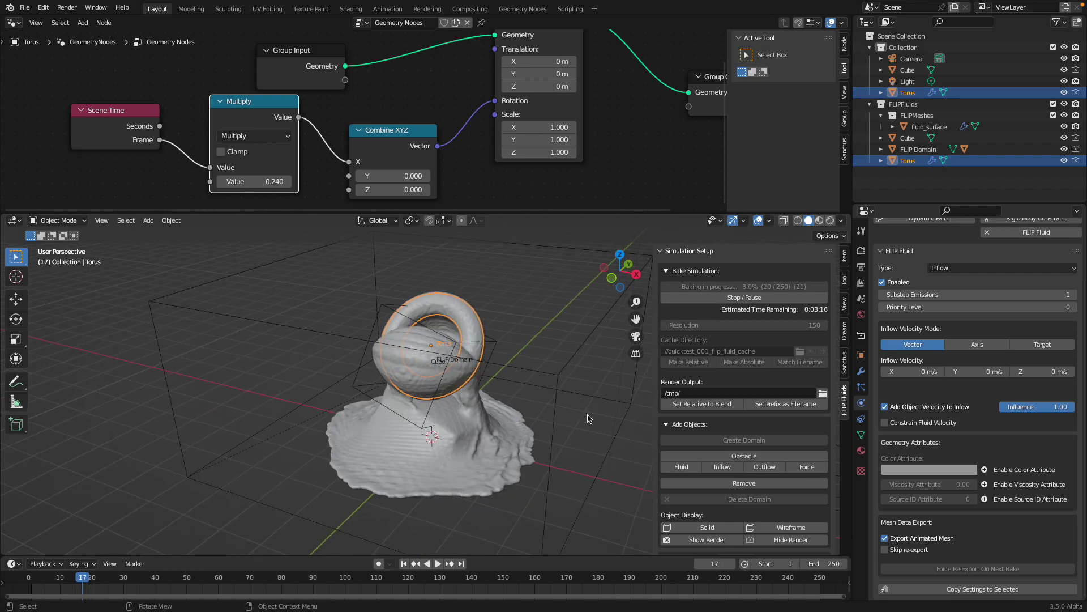
Assign the FF Blood preset as the FLIP Domain's surface material and save the file.
scroll(696, 415, down, 12)
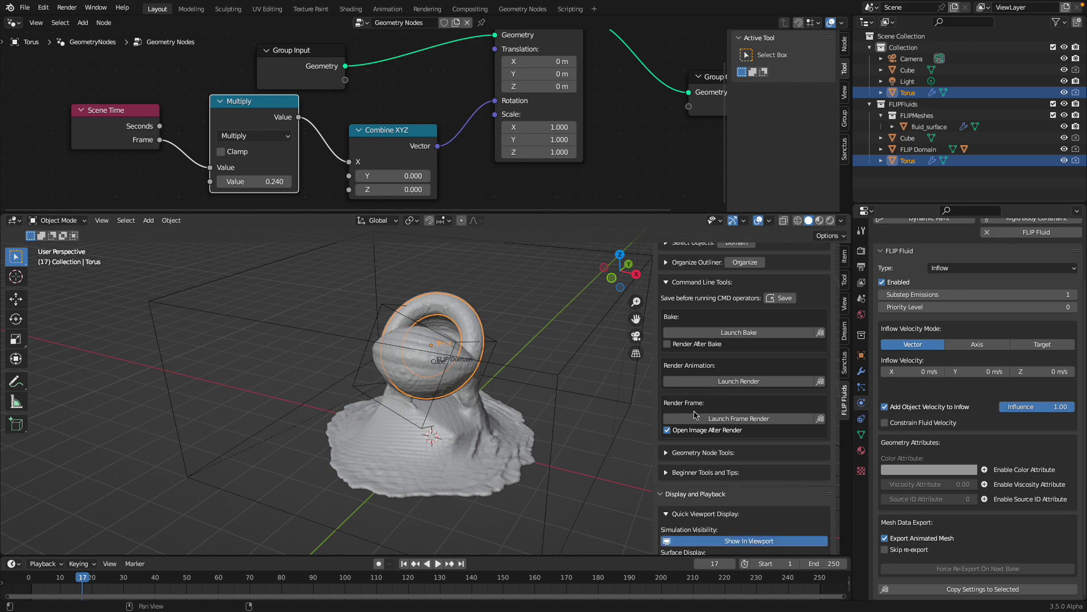
scroll(695, 415, down, 5)
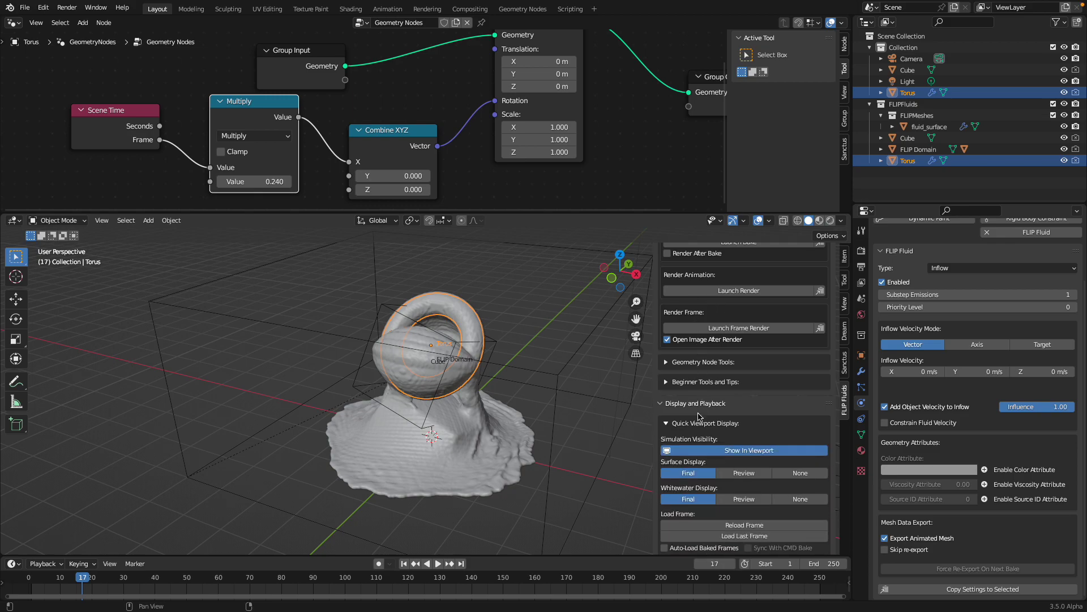
click(565, 362)
scroll(953, 500, up, 3)
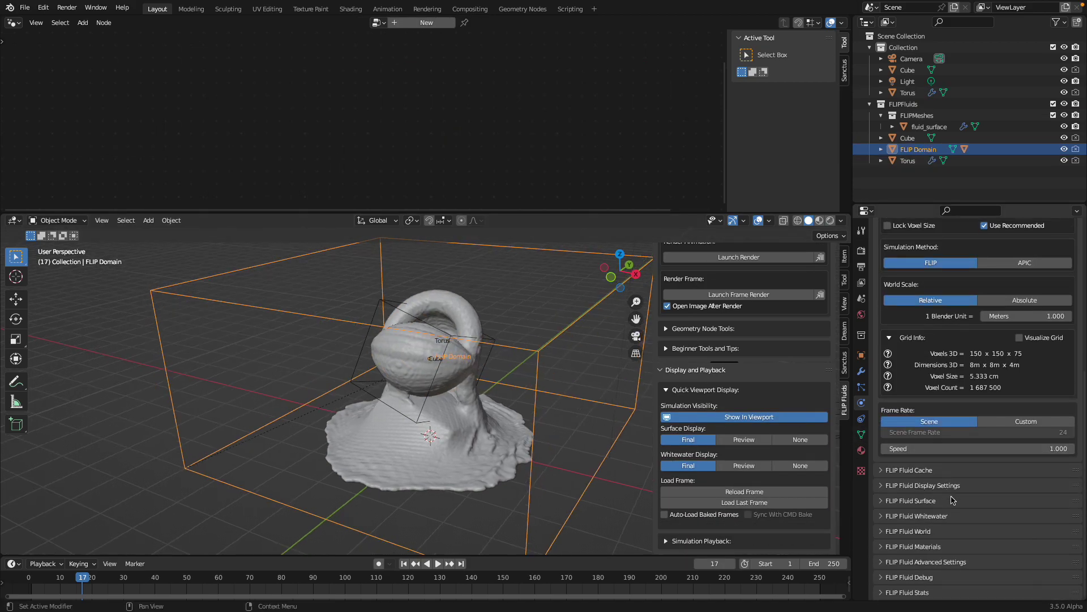
click(921, 545)
scroll(929, 547, down, 3)
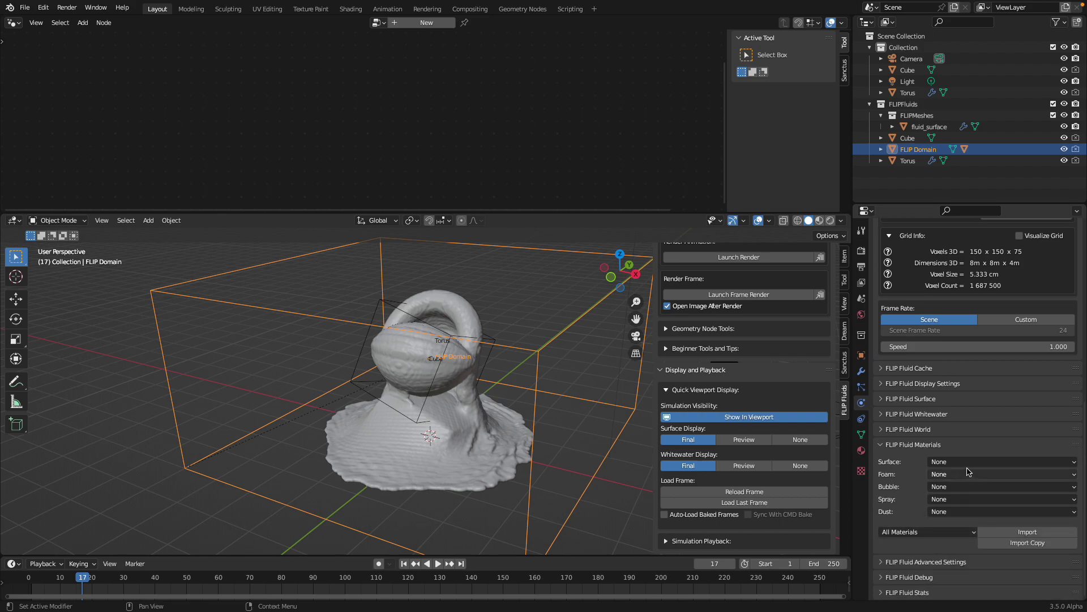
click(957, 532)
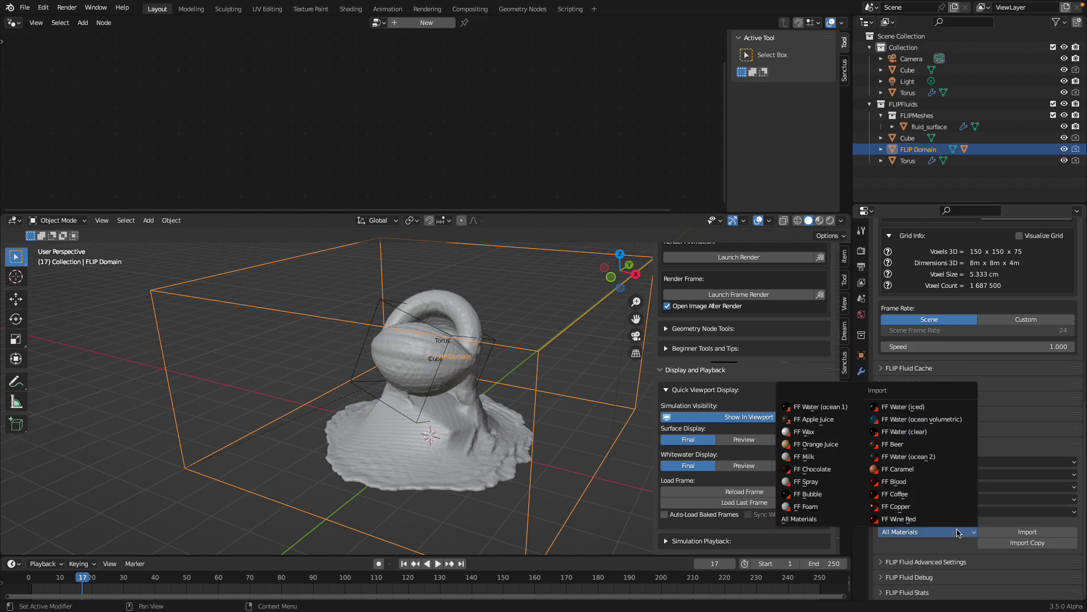
click(918, 482)
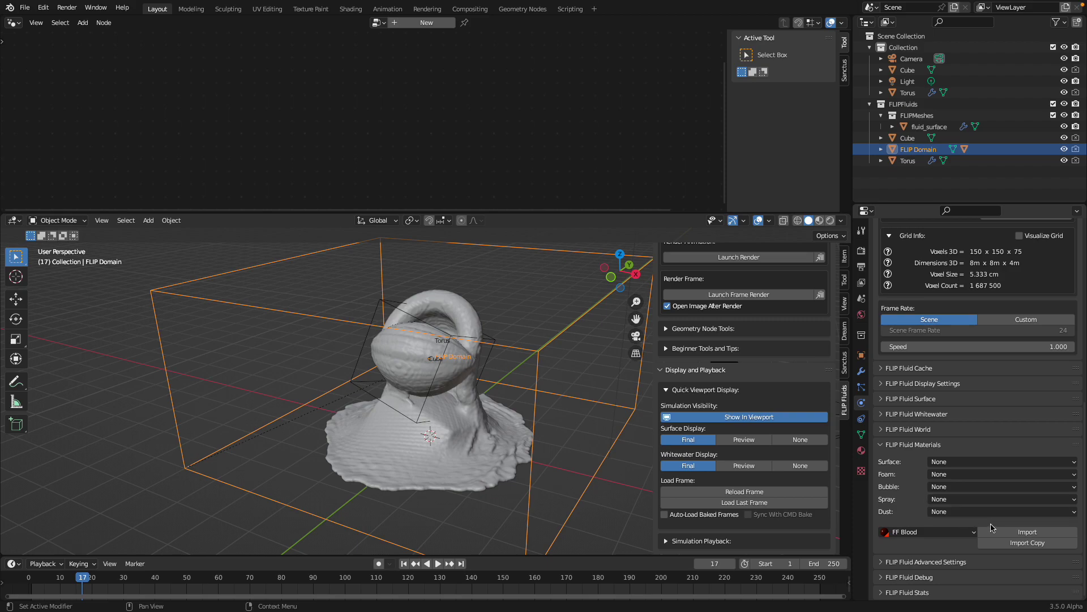
click(953, 462)
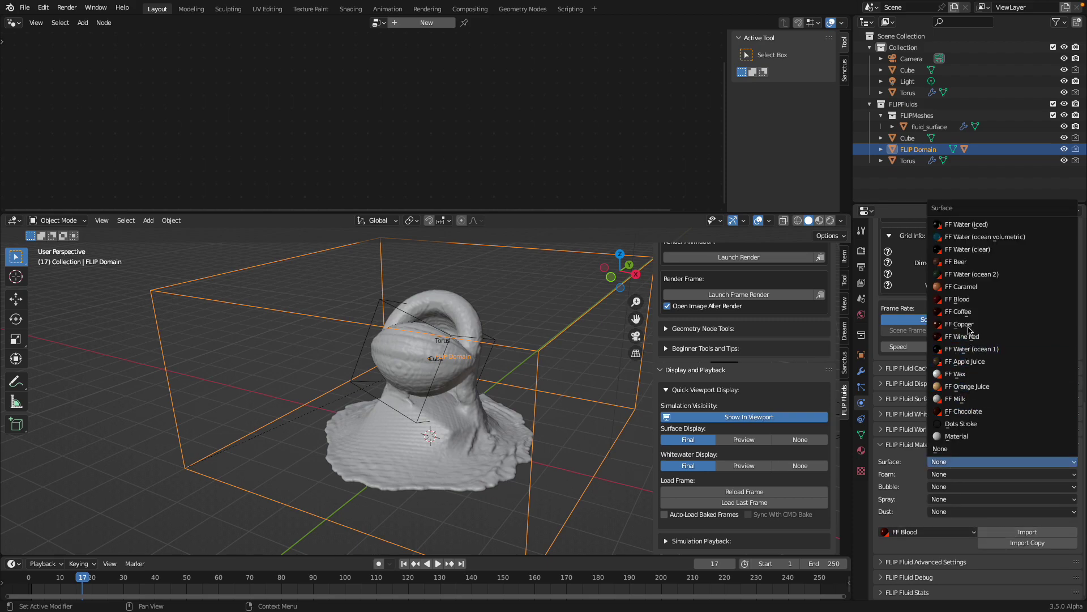
click(959, 299)
middle_drag(501, 391, 547, 371)
key(ctrl+s)
Set the render engine to Cycles and preview the red fluid in rendered viewport shading.
scroll(547, 364, down, 2)
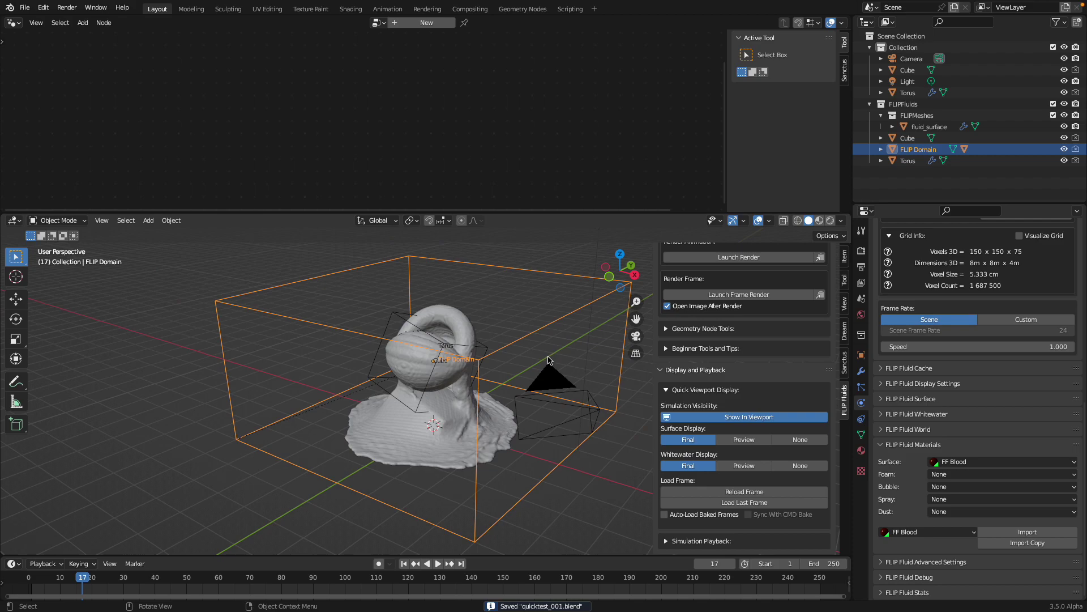
scroll(548, 362, up, 1)
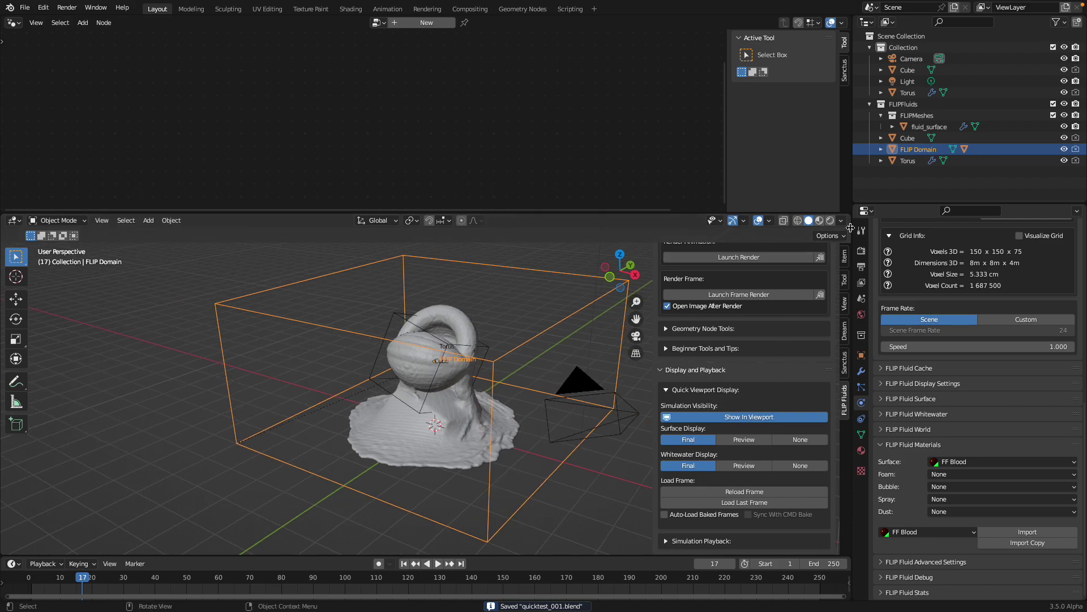
click(861, 250)
click(968, 249)
click(986, 276)
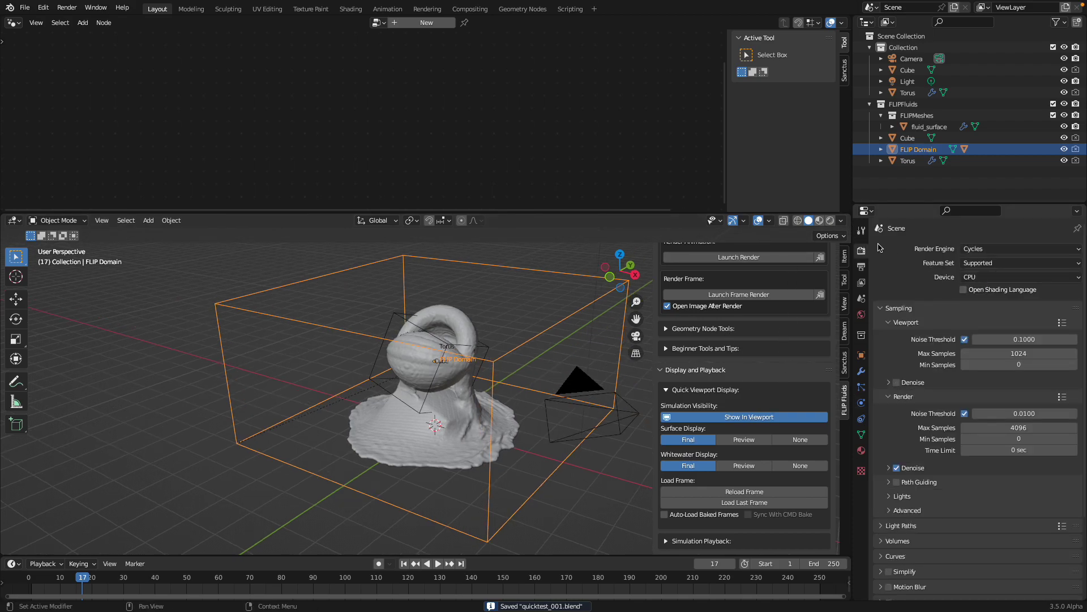
click(830, 220)
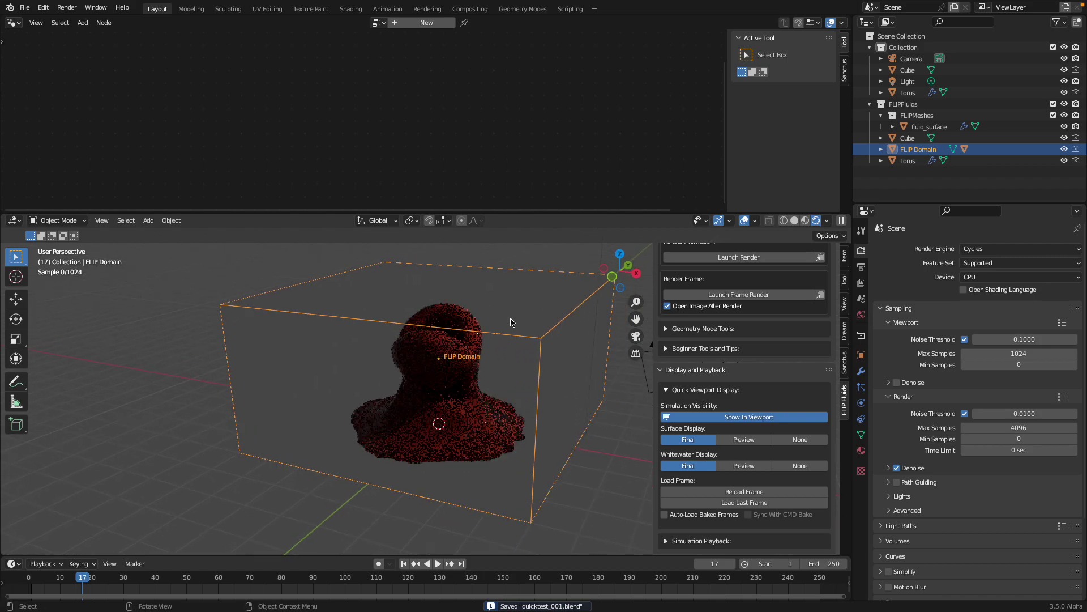
middle_drag(512, 323, 432, 321)
click(496, 350)
scroll(500, 351, up, 2)
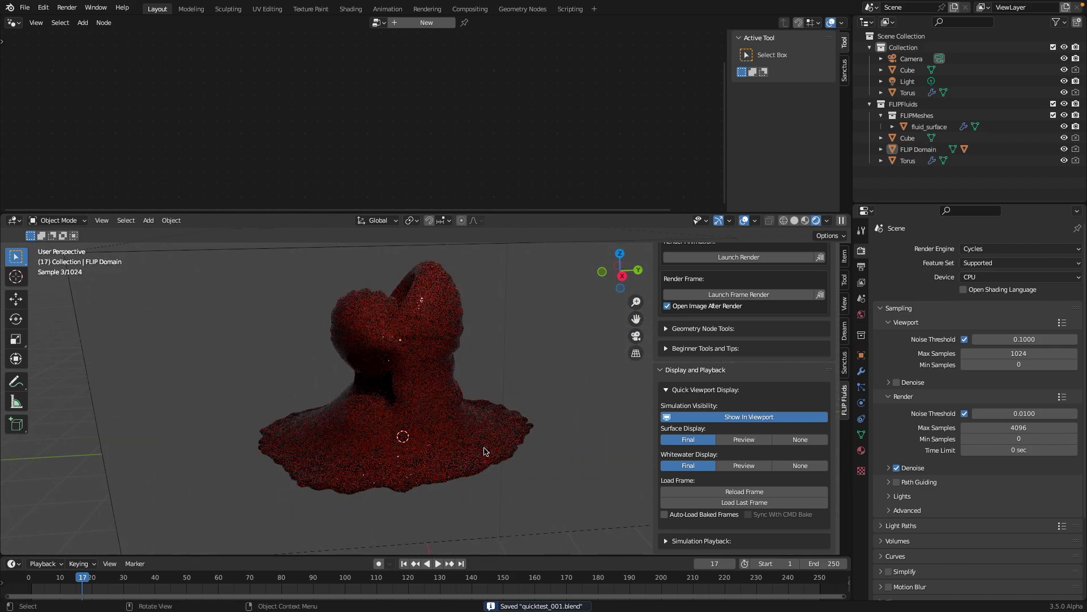
Play the baked simulation in solid shading, stop it at frame 38 and save the file.
click(795, 220)
middle_drag(482, 378, 511, 393)
key(space)
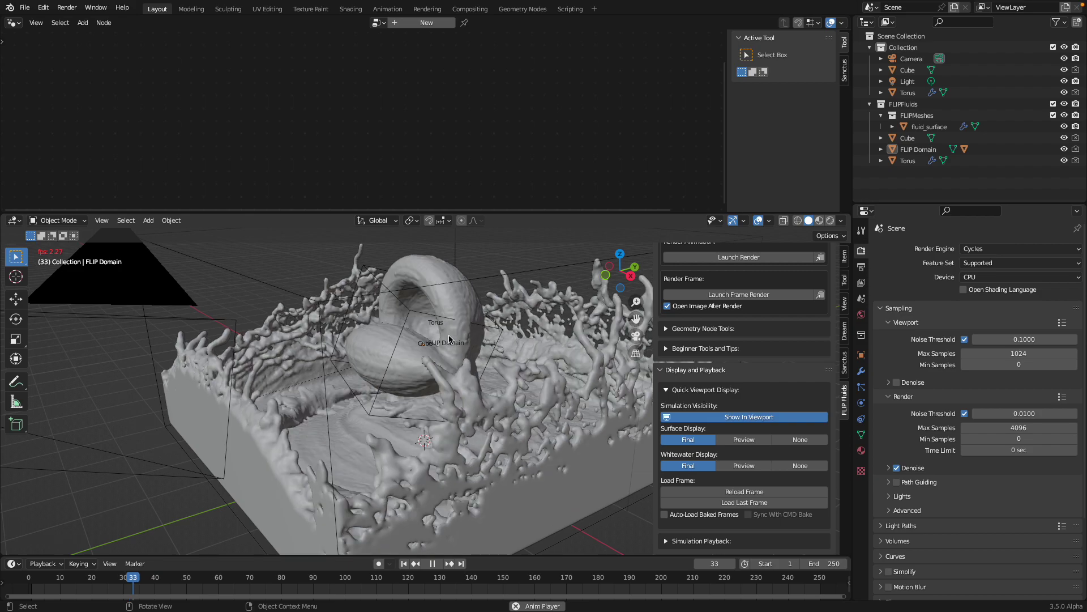
click(432, 564)
scroll(465, 430, down, 4)
middle_drag(470, 420, 490, 409)
key(ctrl+s)
middle_drag(369, 370, 308, 324)
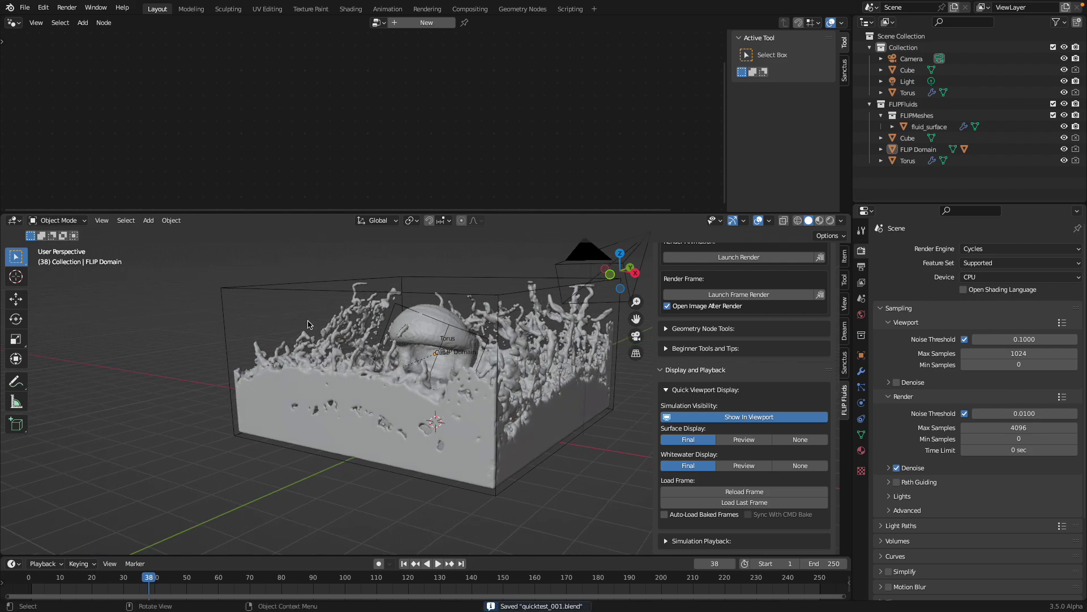
Start a new General file, widen the properties area and set the render engine to Cycles.
click(25, 8)
mouse_move(45, 19)
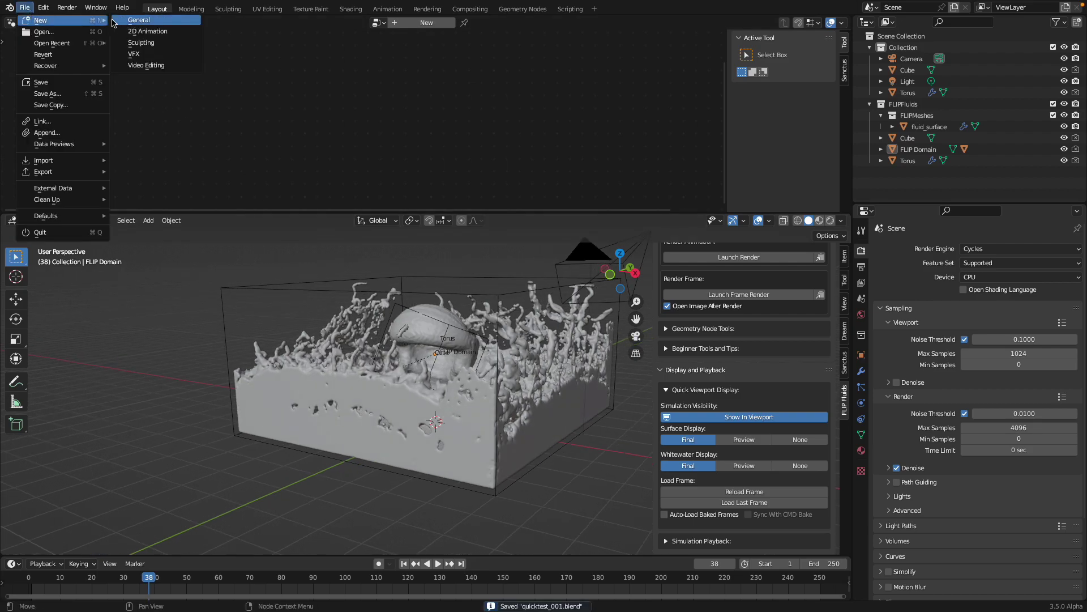
click(134, 25)
middle_drag(490, 285, 463, 316)
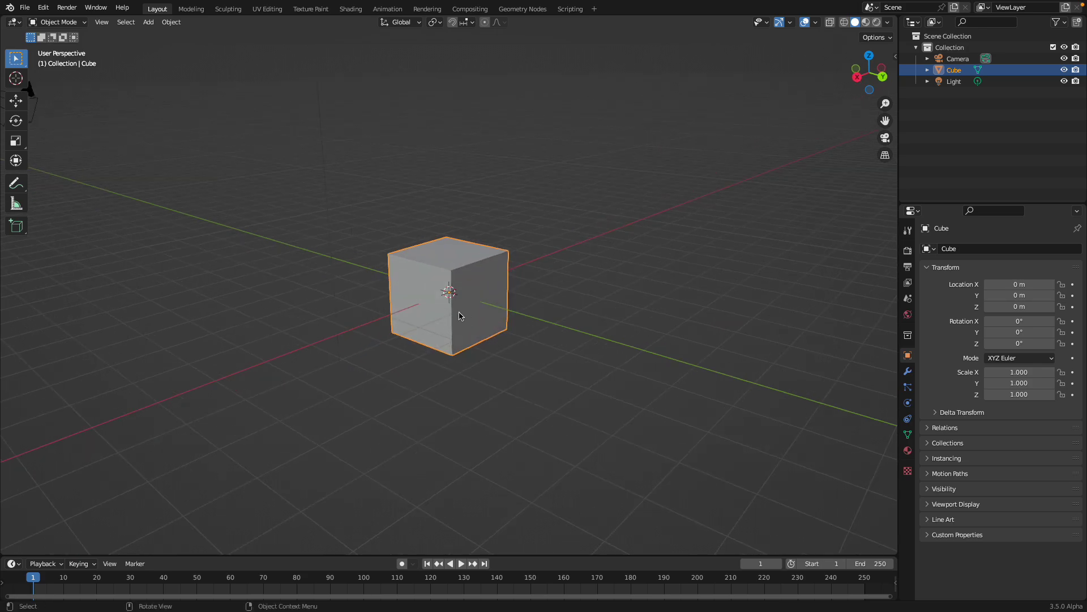
scroll(494, 294, up, 2)
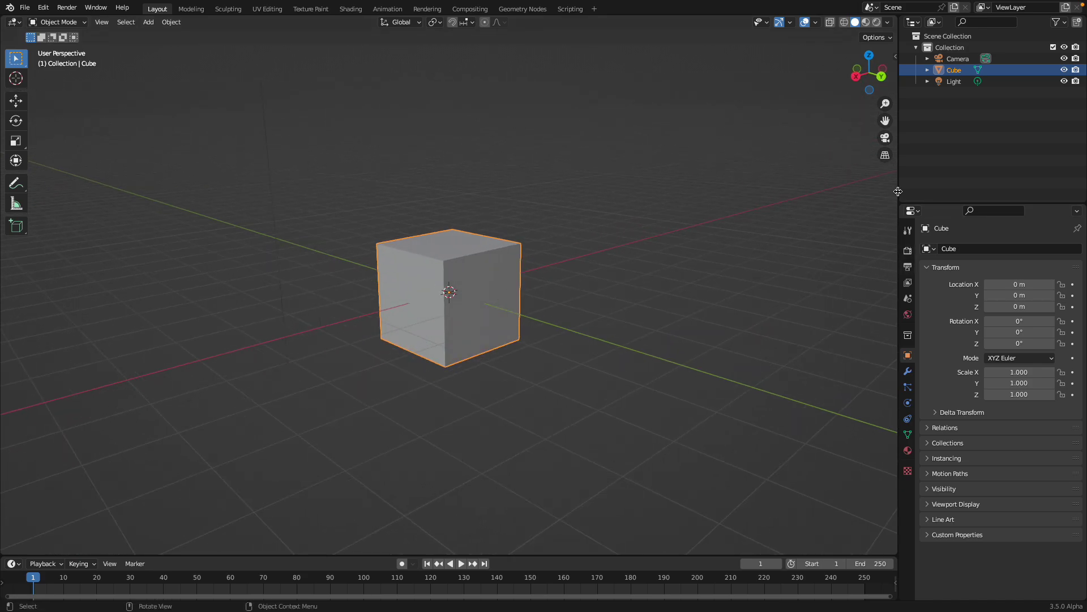
drag(898, 191, 848, 191)
click(857, 250)
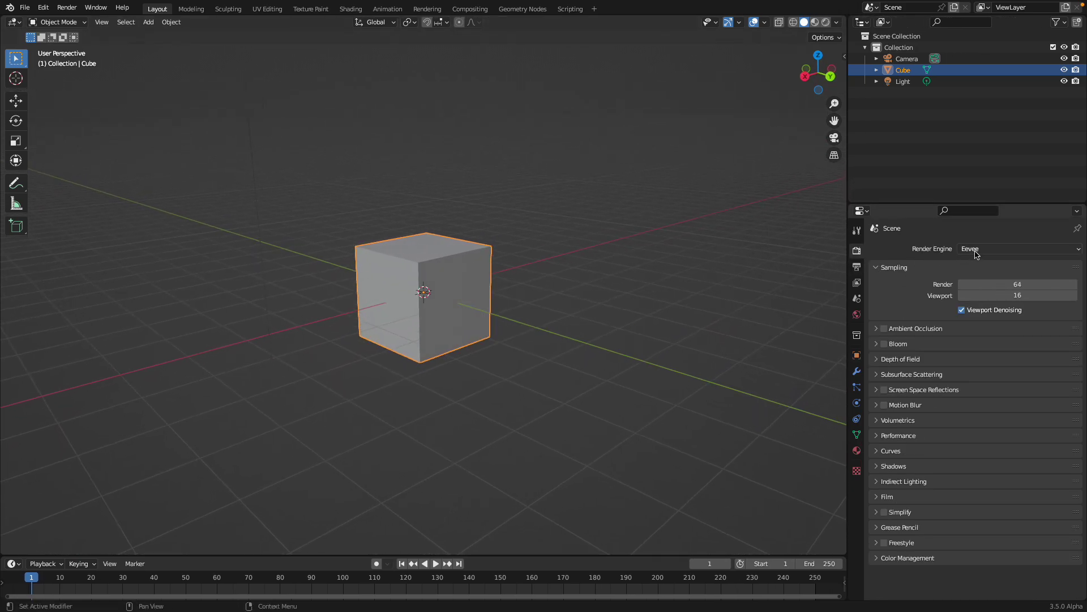
click(976, 254)
click(971, 286)
Give the default cube Blender's built-in Fluid physics with the type Domain.
click(857, 355)
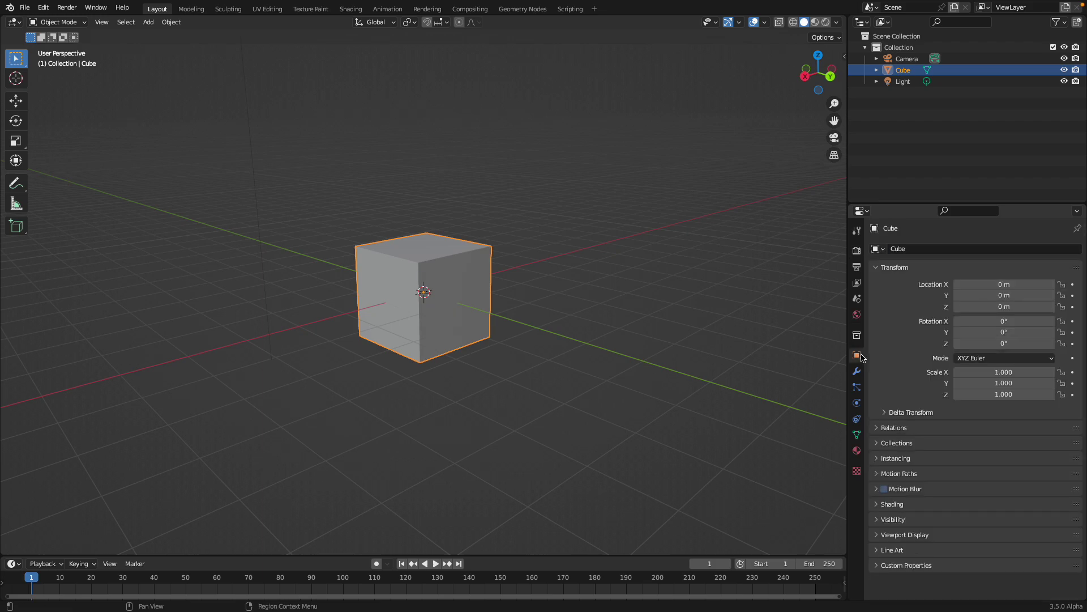
click(857, 435)
click(857, 421)
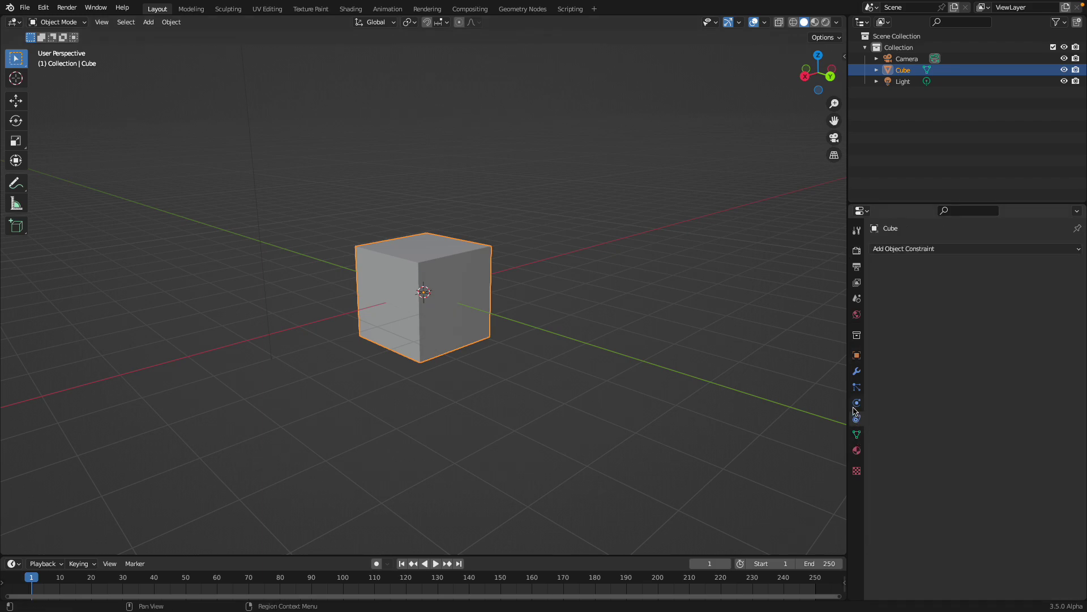
click(857, 403)
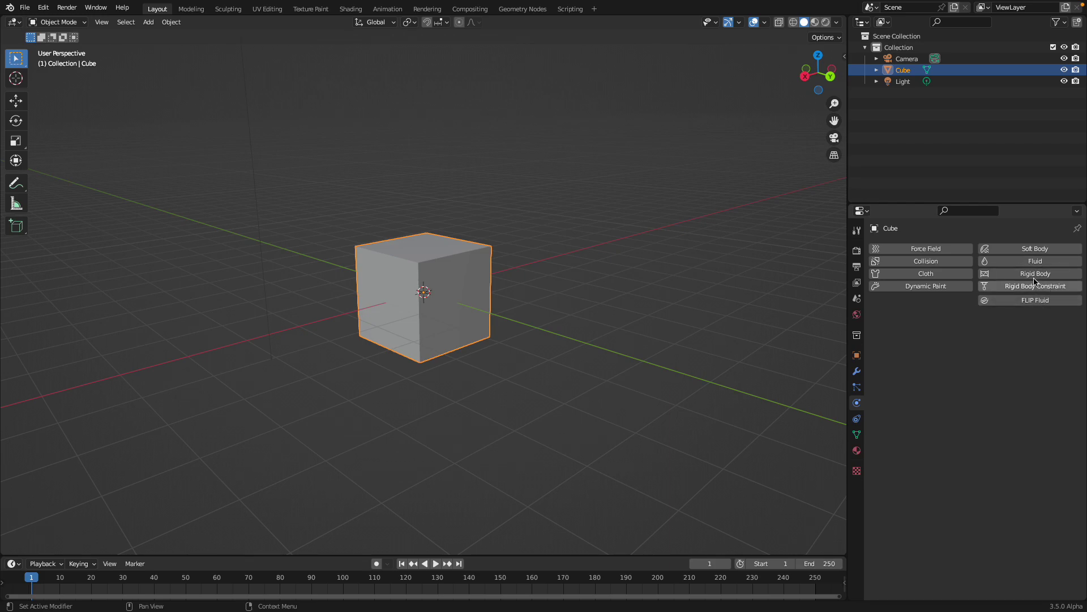
click(1030, 261)
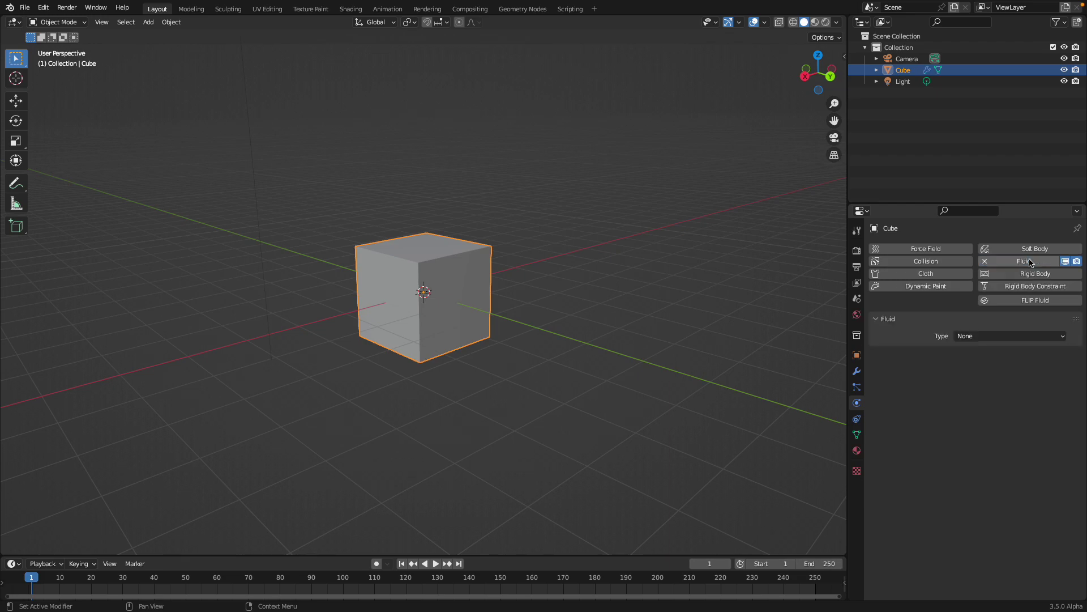
click(971, 335)
click(970, 362)
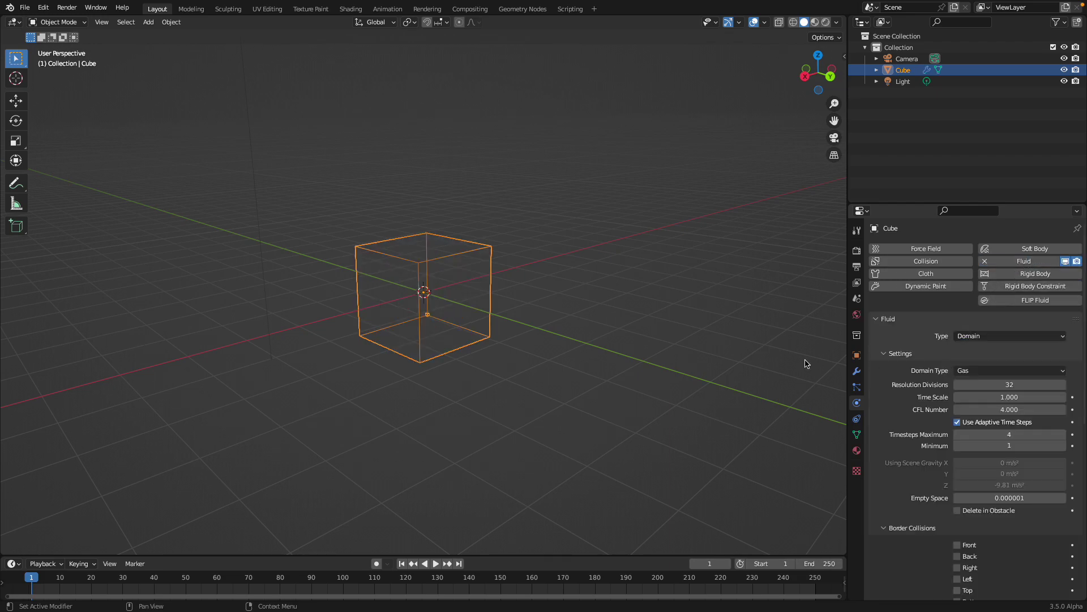
Lengthen the domain cube by moving its end face outward along the Y axis in Edit Mode.
middle_drag(806, 364, 516, 317)
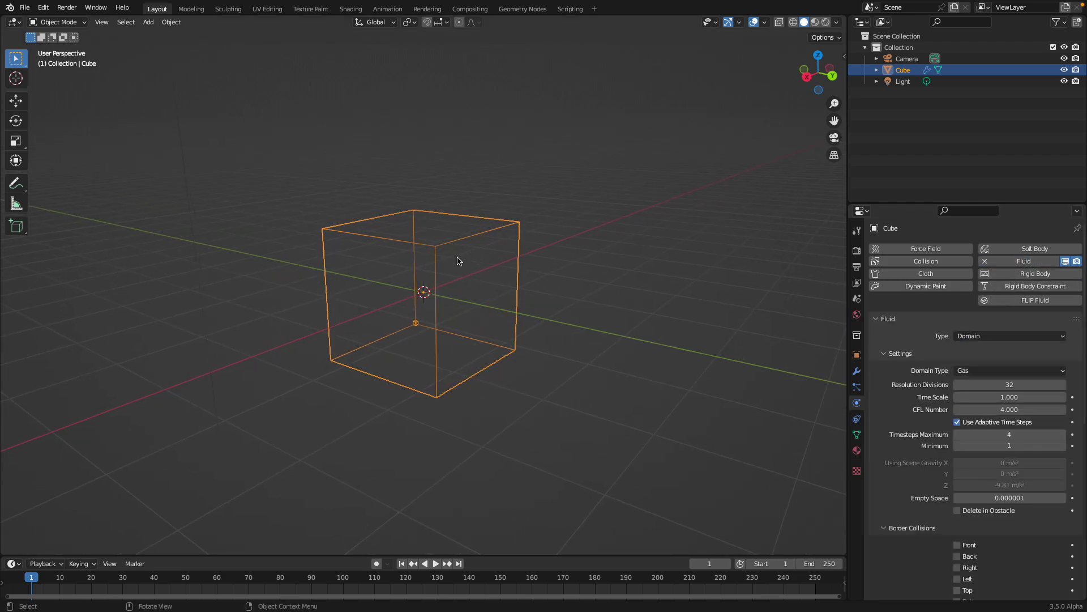
middle_drag(457, 257, 478, 273)
key(Tab)
click(484, 289)
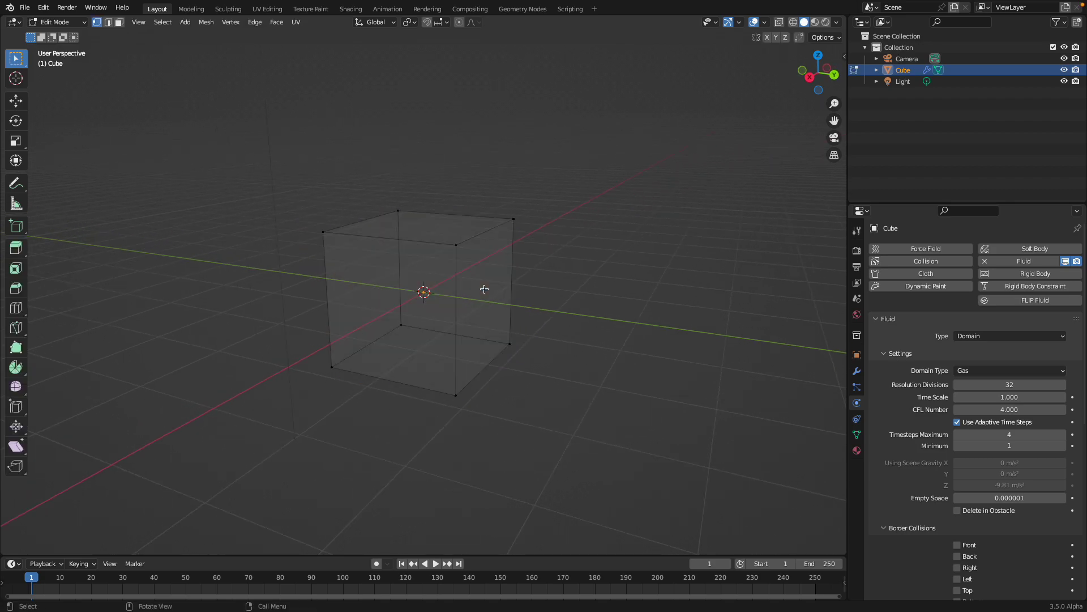
click(484, 289)
key(g)
key(x)
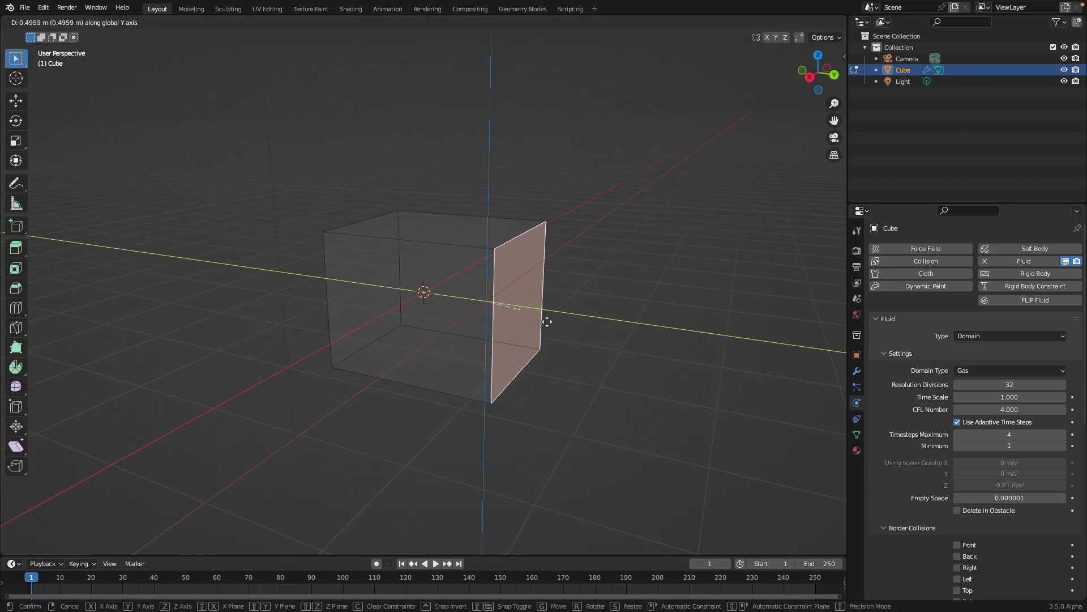
click(702, 358)
key(Tab)
Save the scene as fluid1.blend in the FLIPFLUID_M2 folder.
middle_drag(573, 281, 479, 274)
key(ctrl+s)
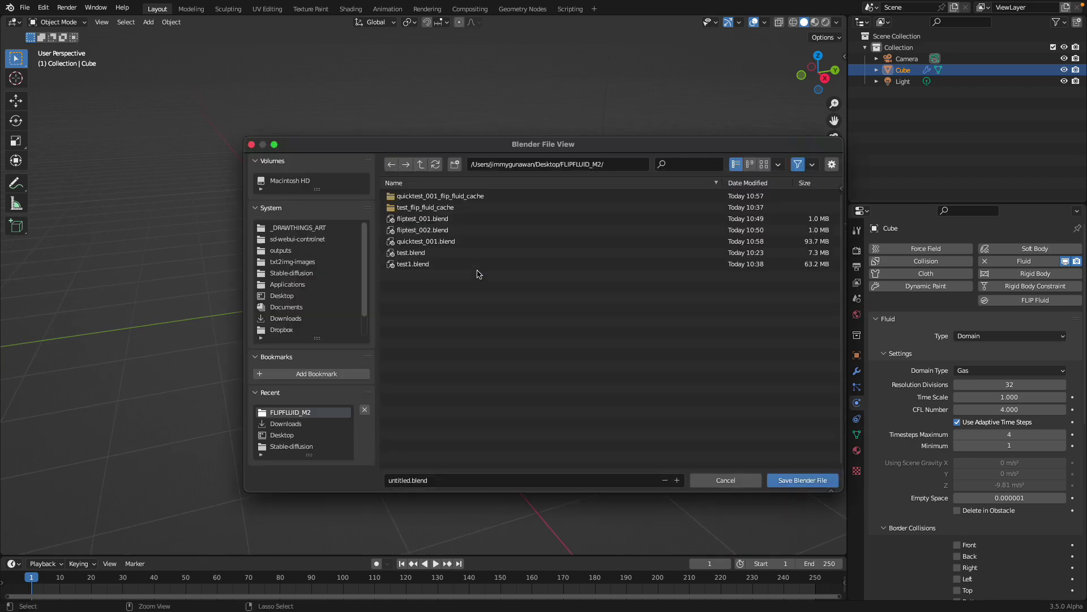
click(405, 480)
text(fluid1)
key(Return)
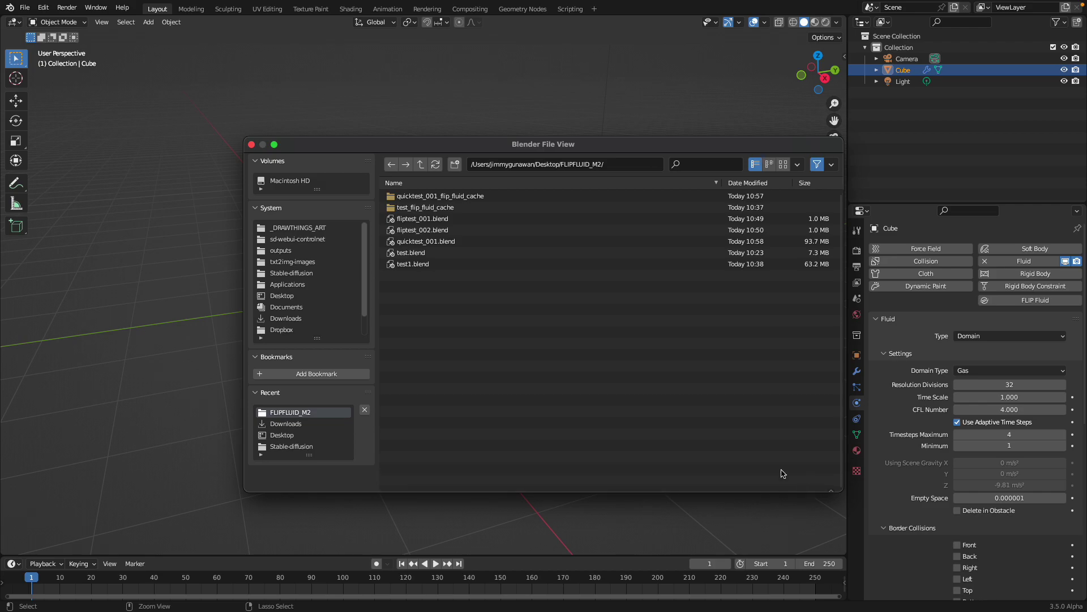
click(782, 480)
Add a torus mesh and move it inside the elongated domain box.
key(shift+a)
mouse_move(433, 297)
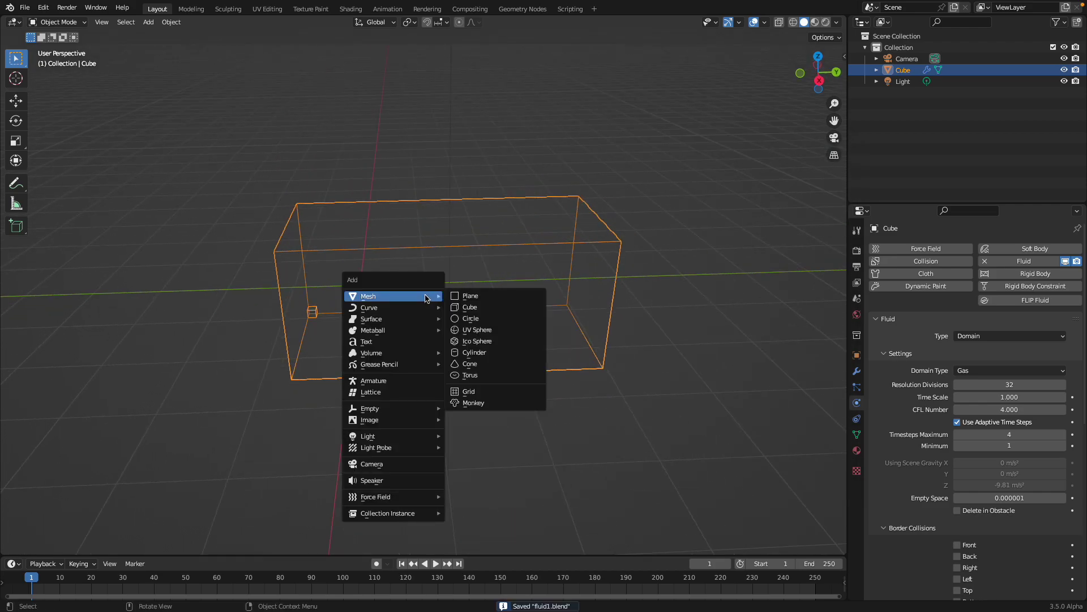
click(478, 375)
middle_drag(469, 364, 451, 342)
key(g)
click(540, 326)
middle_drag(518, 363, 818, 304)
Give the torus Fluid physics with the type Flow.
click(1017, 264)
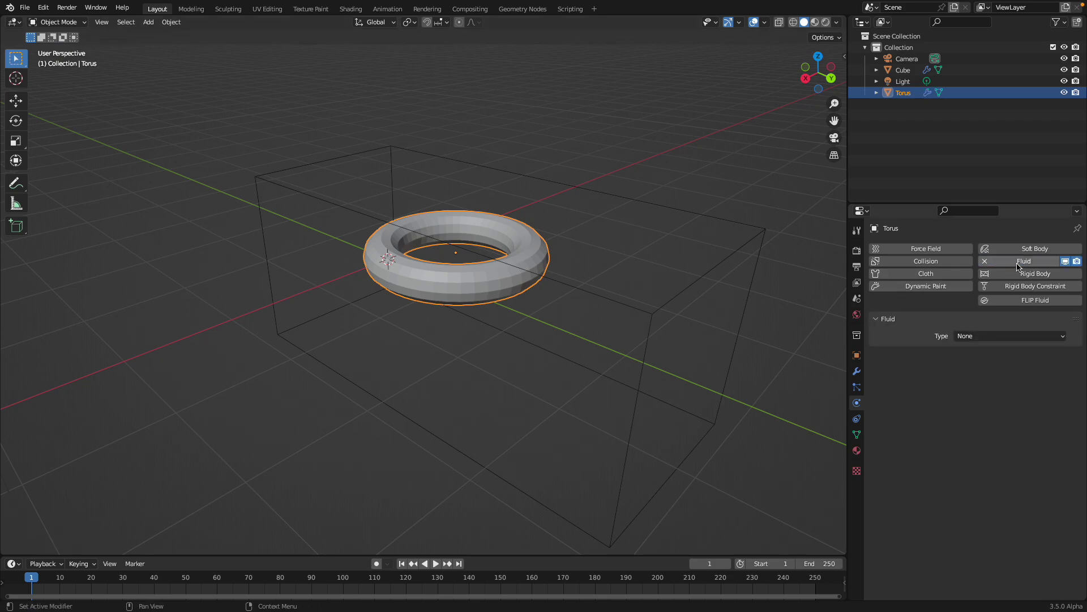
click(966, 337)
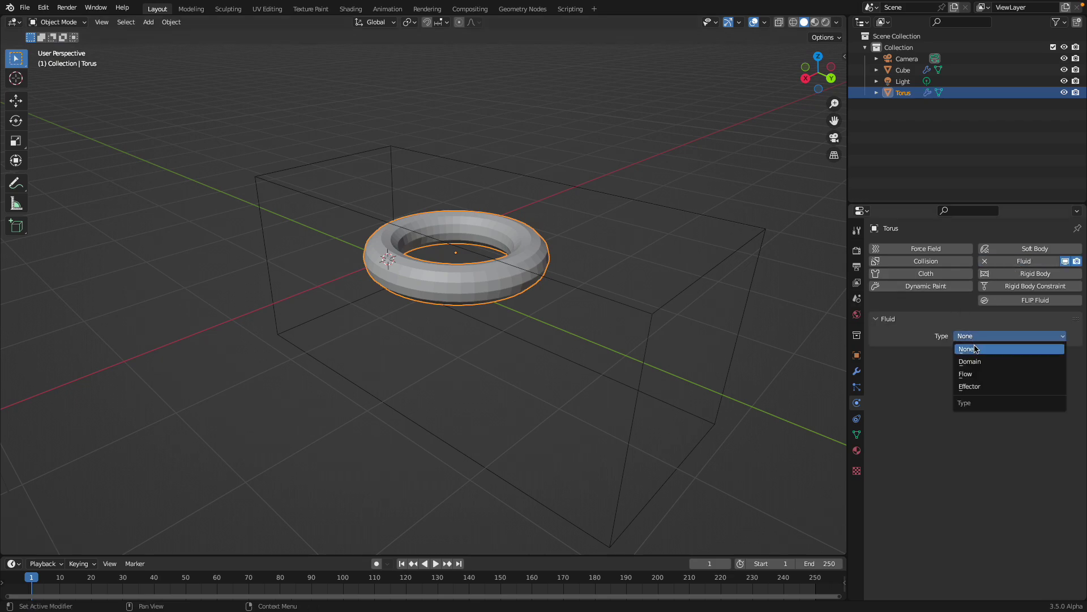
click(980, 375)
Play the animation to examine the smoke coming off the torus, and stop it at frame 54.
middle_drag(663, 332, 667, 300)
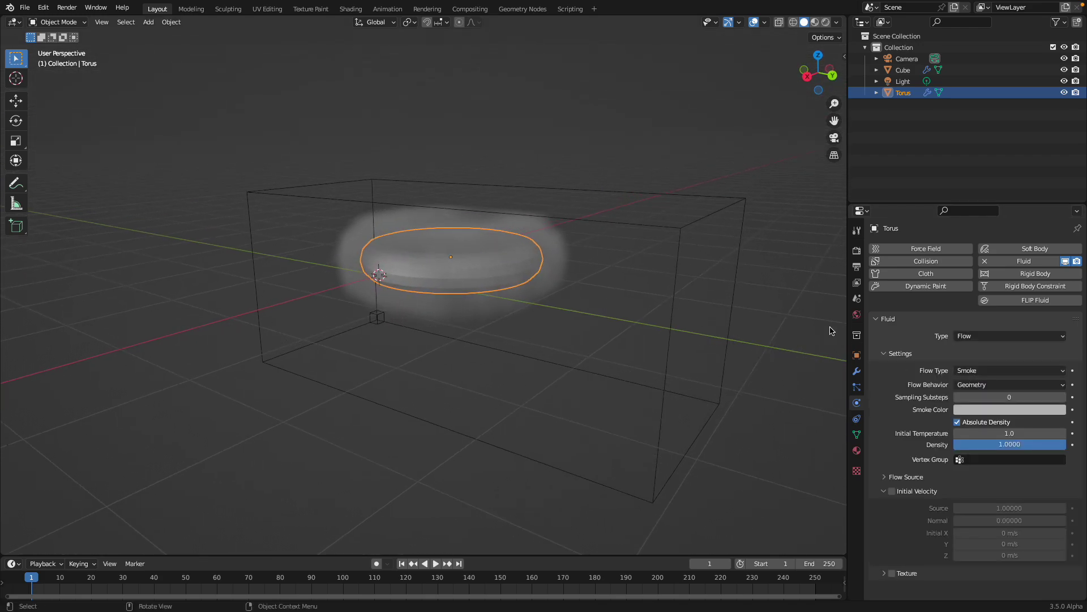
key(space)
middle_drag(592, 311, 594, 286)
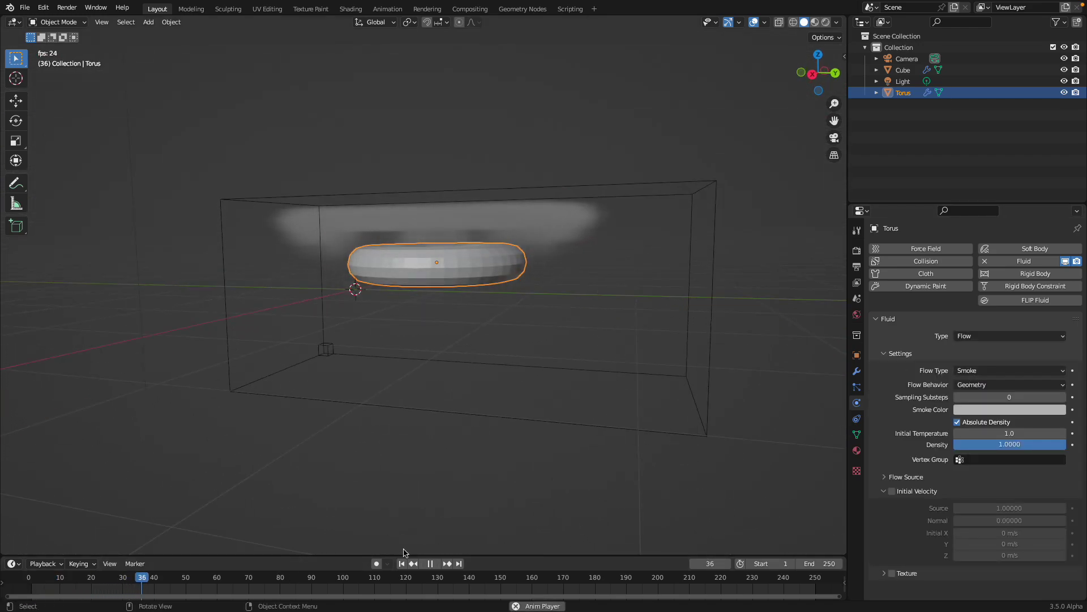
key(space)
Lower the torus about 0.91 m along Z inside the domain and replay the smoke simulation from the first frame.
key(g)
key(z)
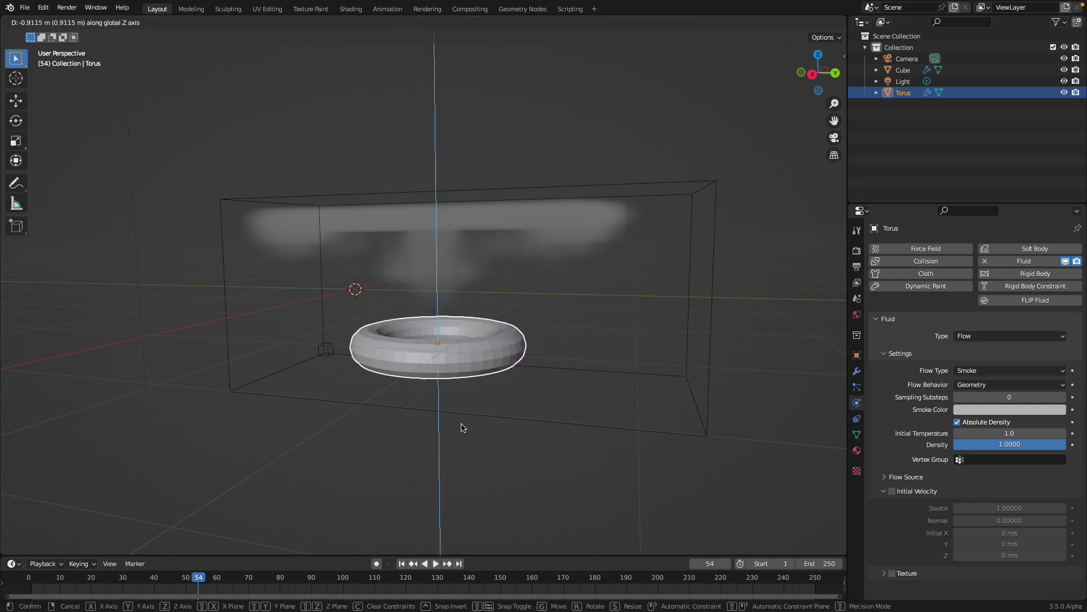
click(463, 427)
key(space)
key(space)
click(402, 564)
key(space)
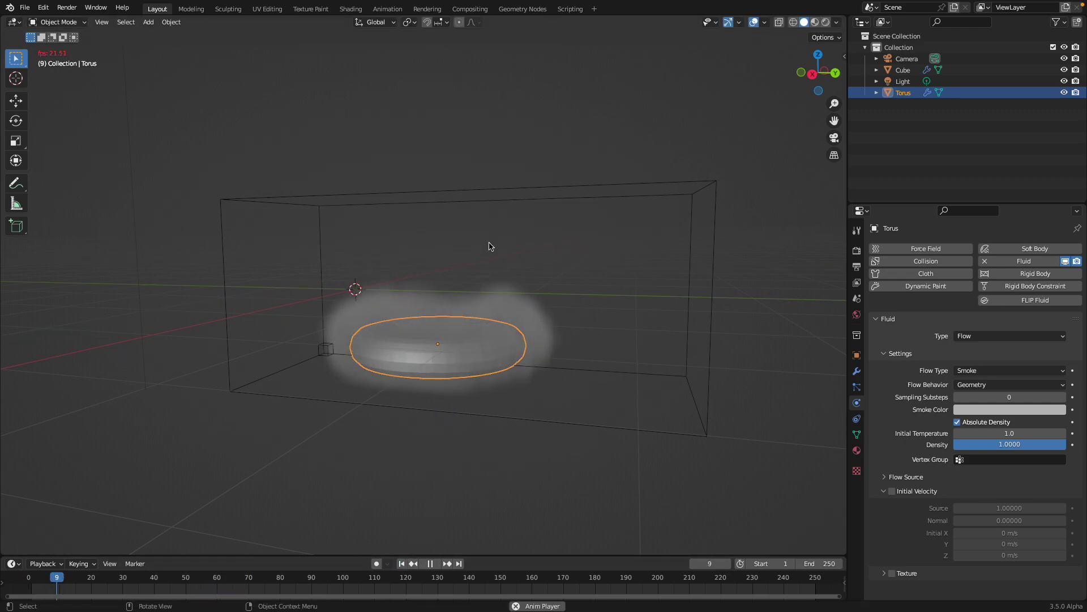
Examine the rising smoke around the torus, stop the playback at frame 69, and save the file.
middle_drag(491, 246, 488, 320)
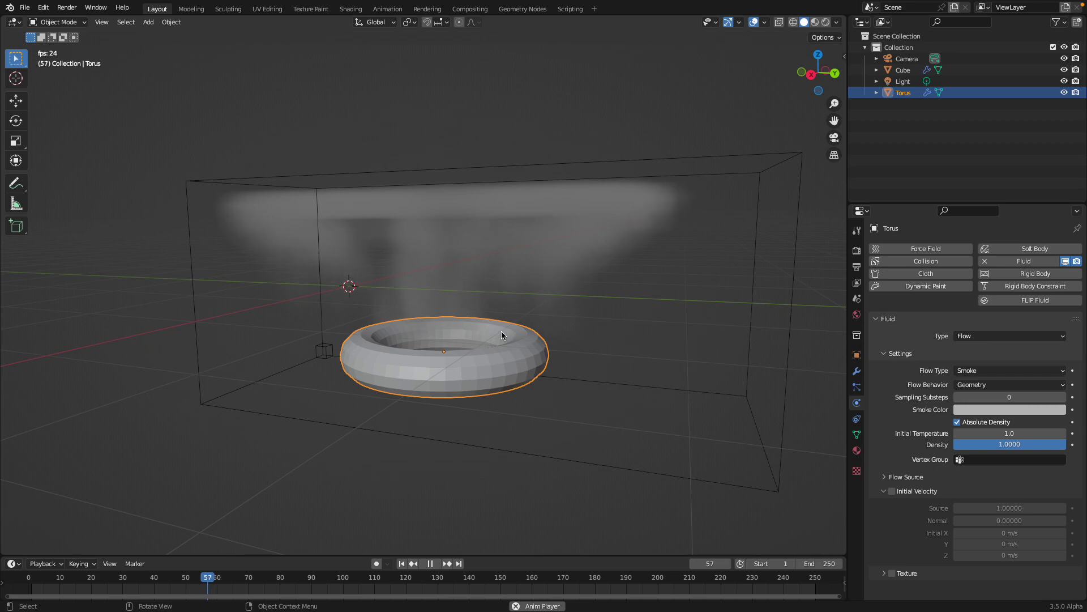
key(space)
middle_drag(501, 331, 570, 305)
key(ctrl+s)
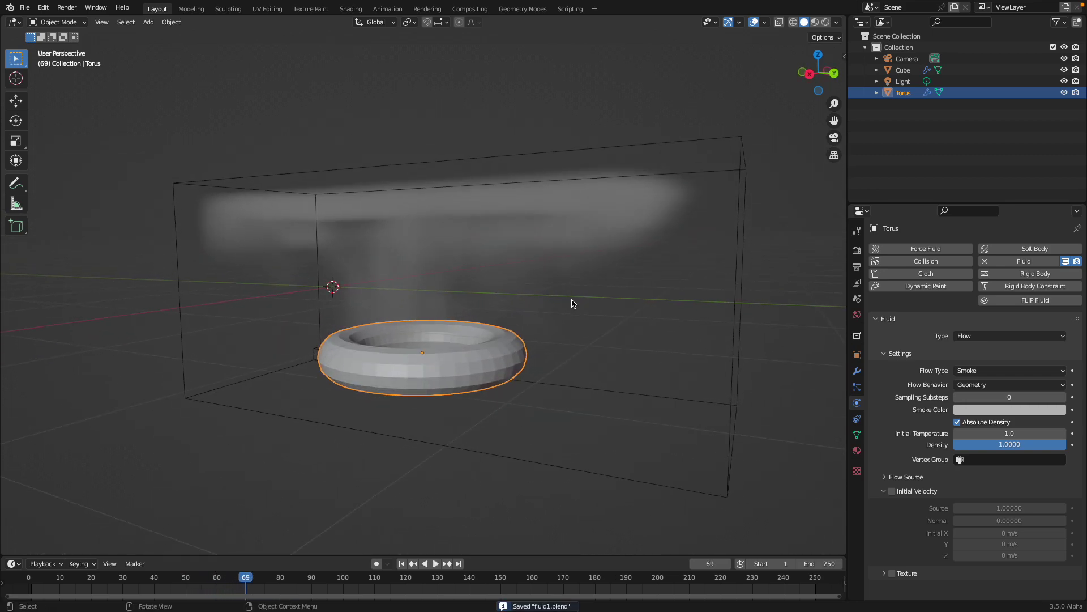
Set the torus's Flow Type to Liquid and test the playback from the first frame.
drag(847, 165, 814, 165)
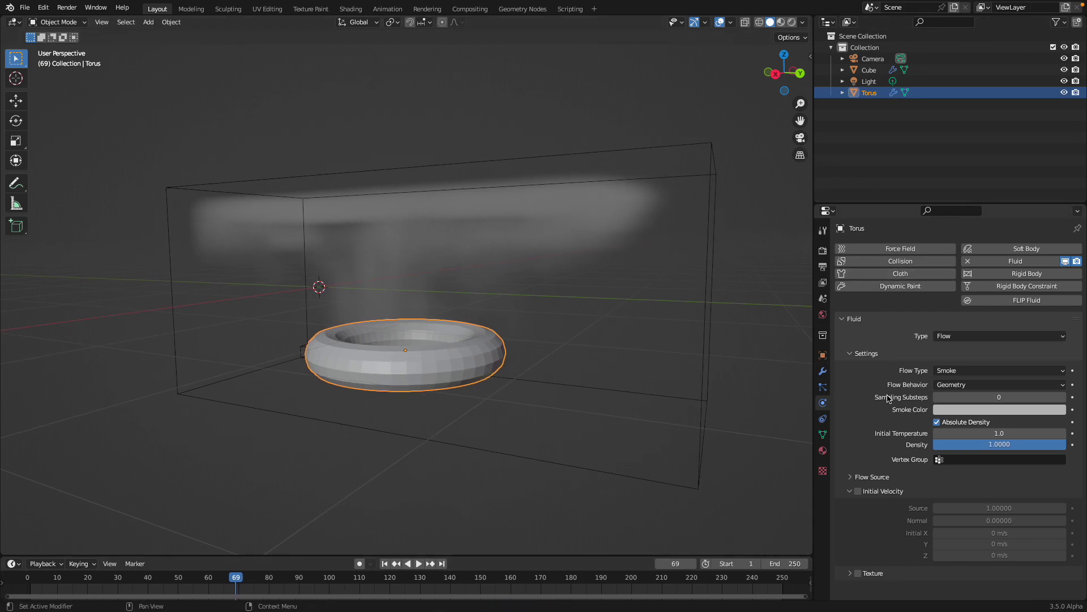
click(944, 371)
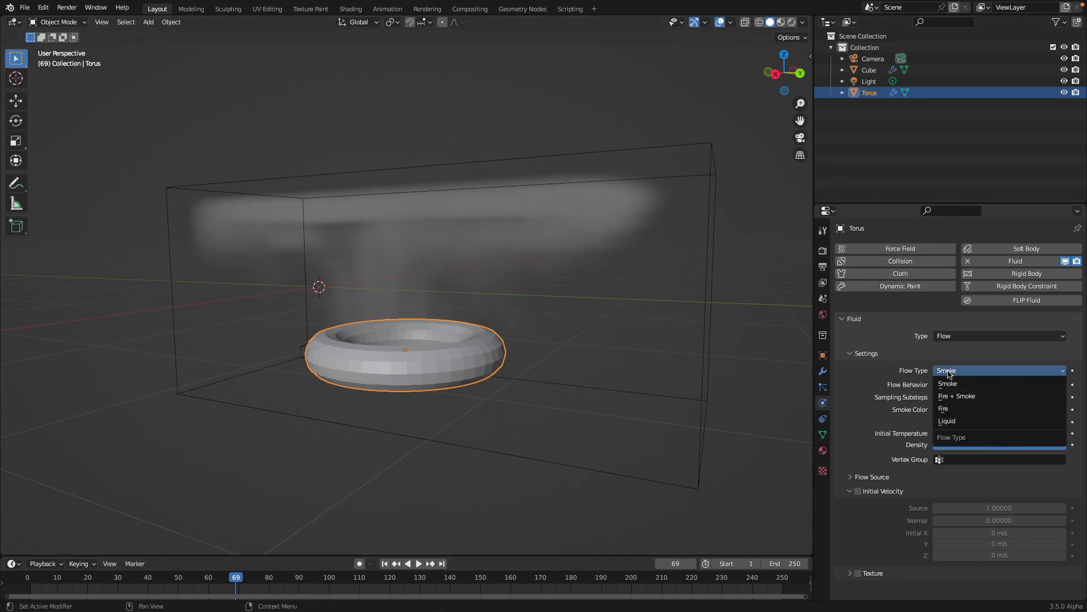
click(957, 422)
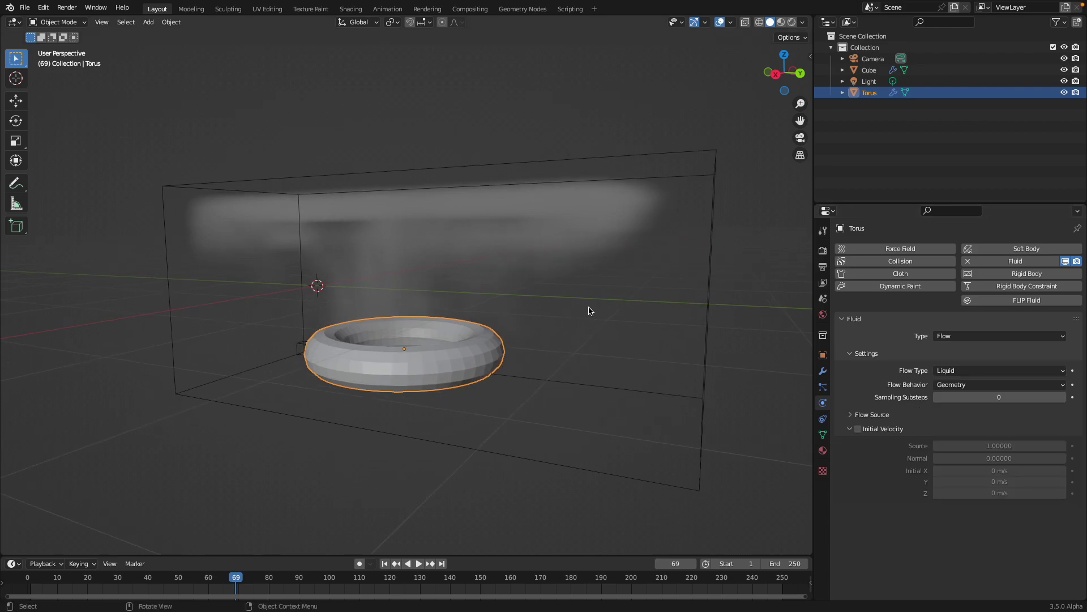
click(384, 564)
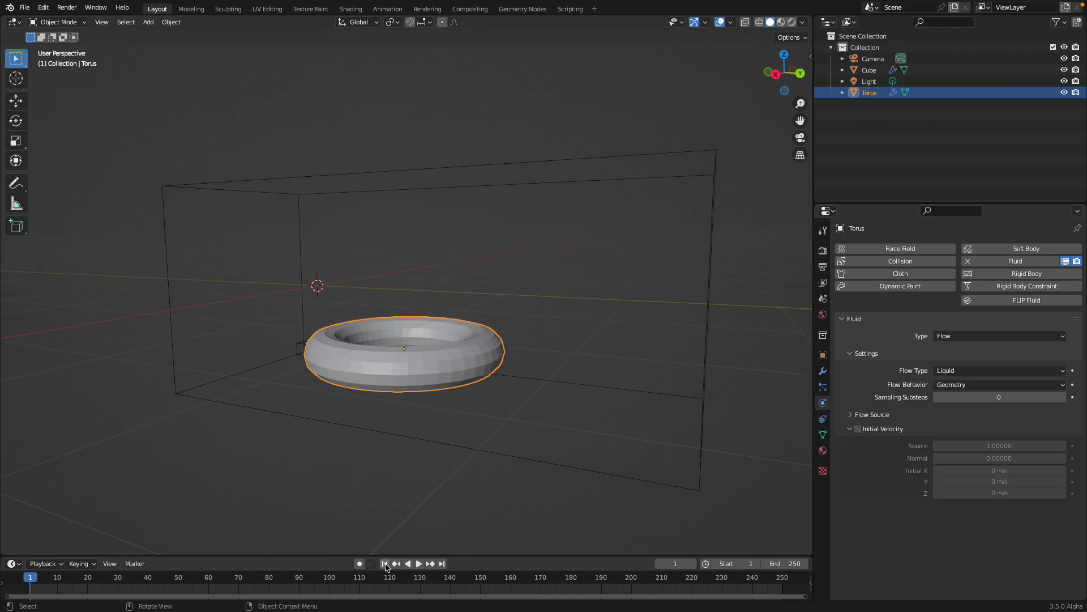
click(420, 564)
click(388, 567)
Raise the torus along Z into the upper half of the domain and play the animation to frame 14.
middle_drag(422, 384, 436, 377)
key(g)
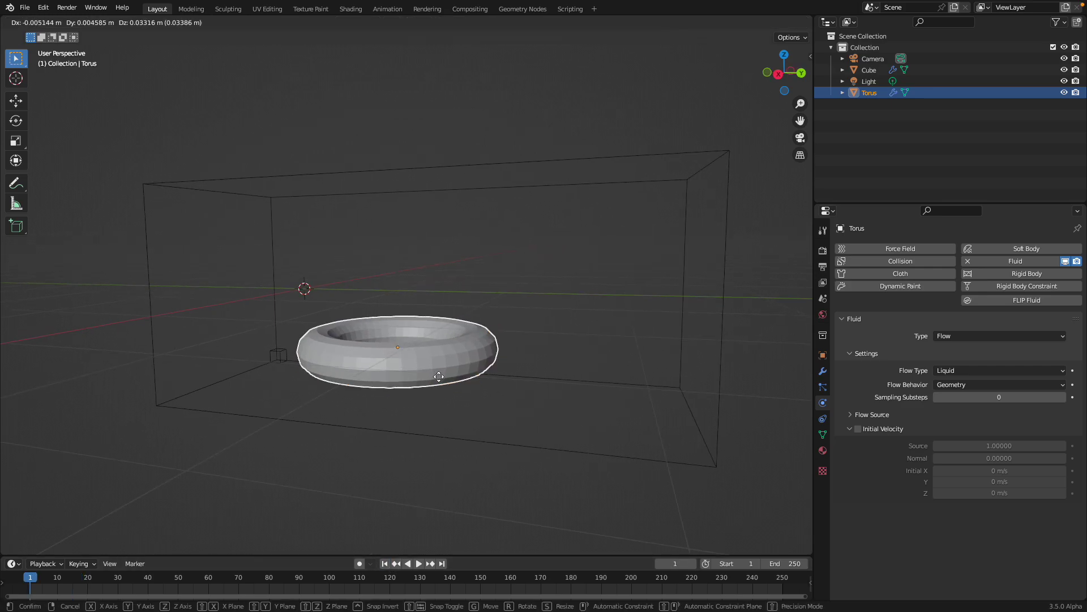
key(z)
click(440, 289)
click(418, 565)
click(420, 565)
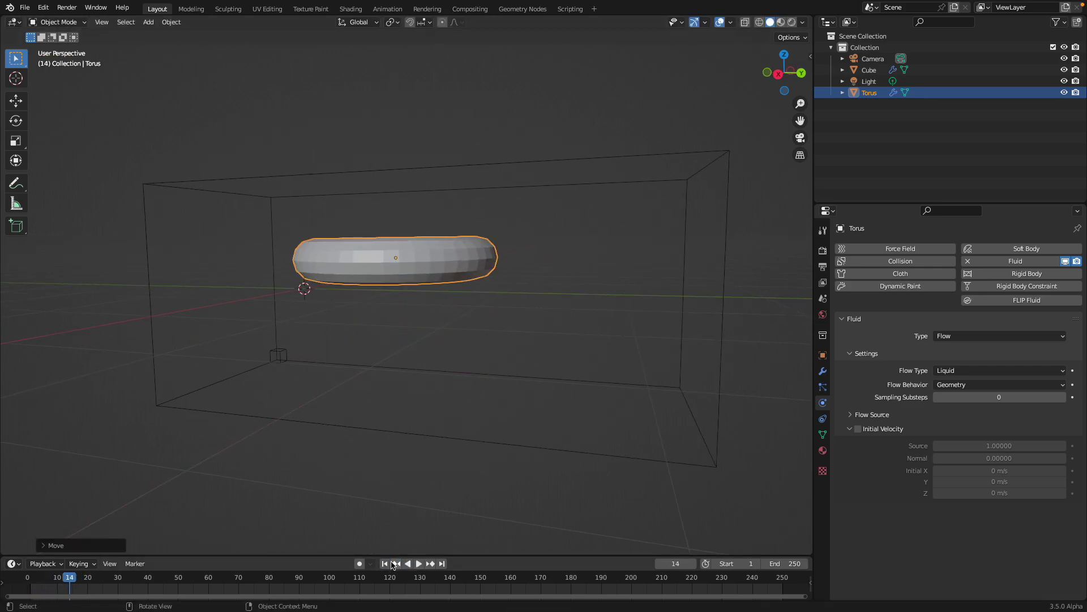
Return to the first frame, save the file, and replay the simulation to frame 18.
click(386, 564)
middle_drag(443, 520, 434, 537)
key(ctrl+s)
click(422, 565)
click(422, 564)
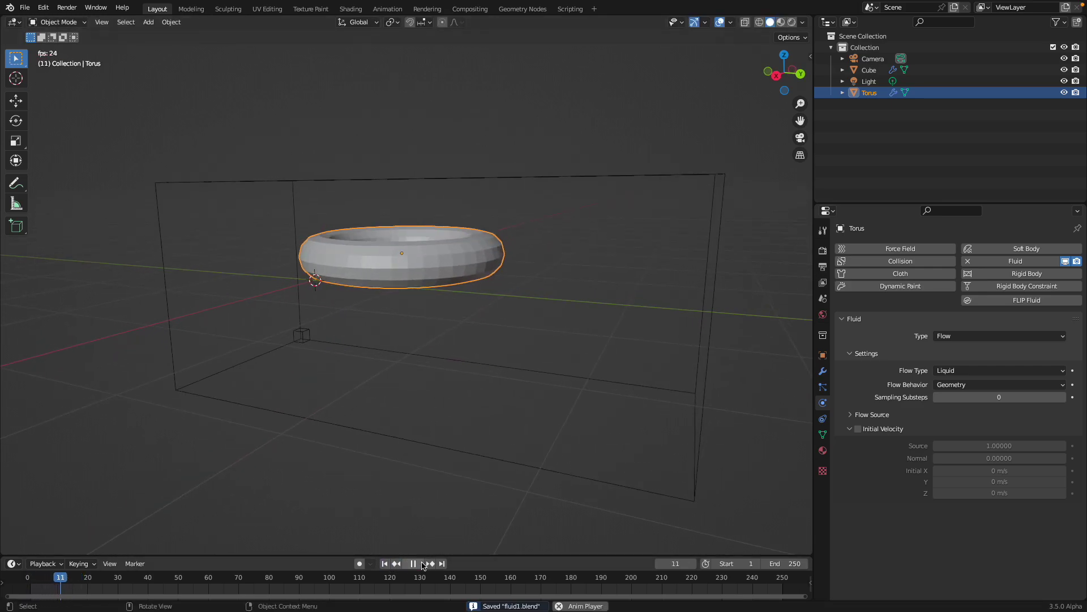
Select the domain box and look through its fluid settings, including Guides and Fire.
click(706, 377)
mouse_move(706, 376)
middle_down()
mouse_move(691, 372)
mouse_move(703, 374)
middle_up()
scroll(939, 417, down, 12)
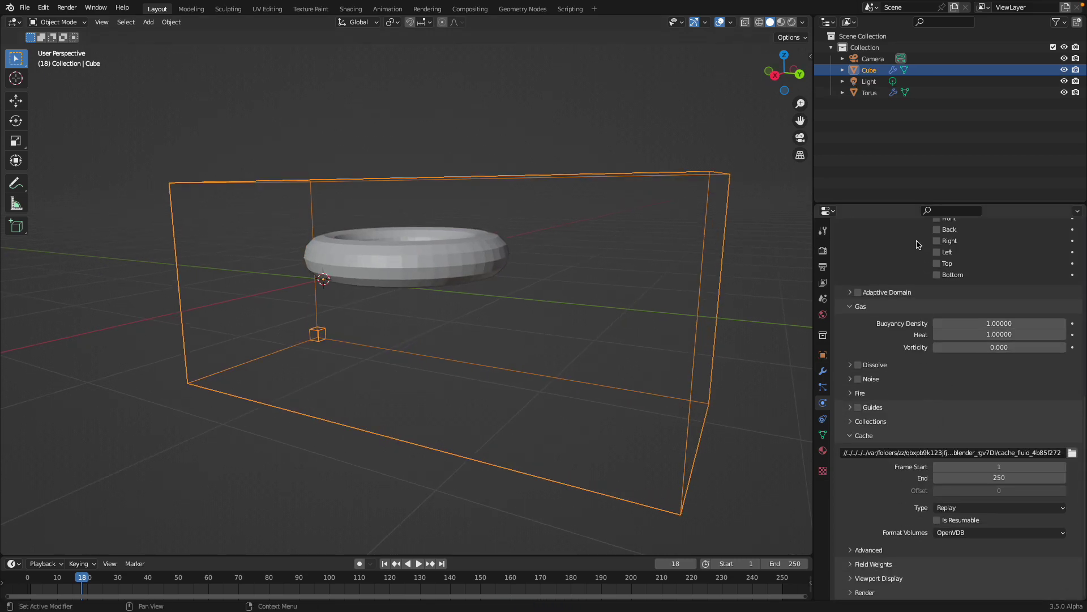
drag(886, 202, 883, 122)
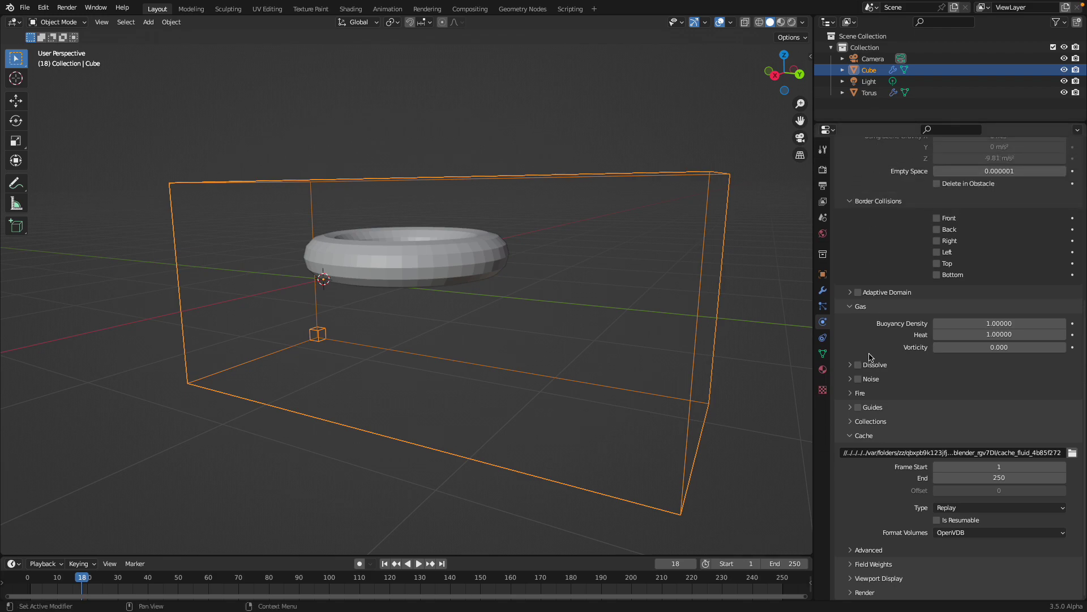
click(851, 408)
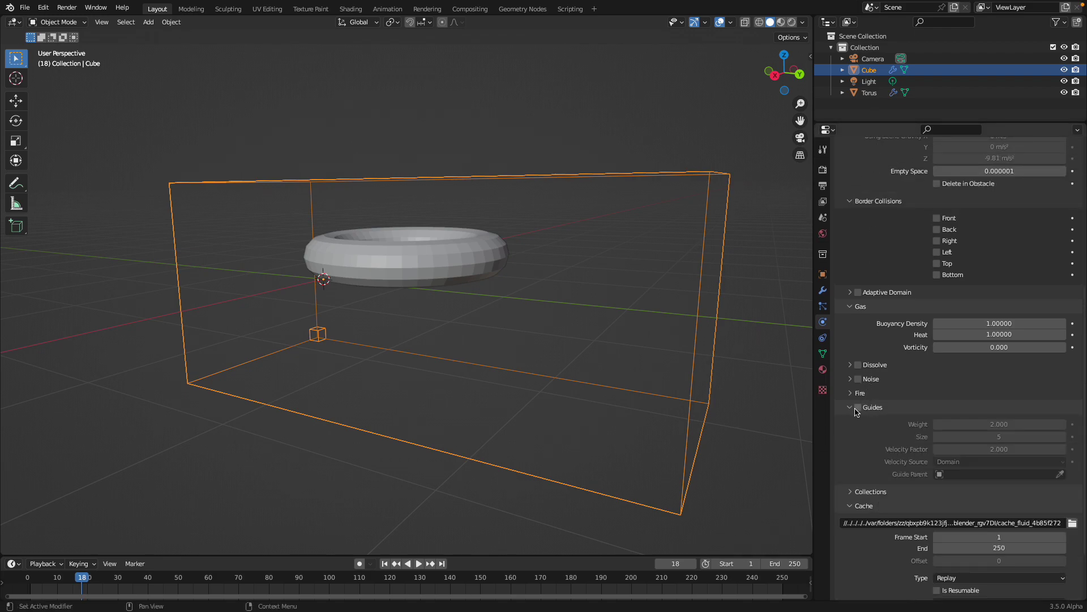
click(852, 408)
click(854, 393)
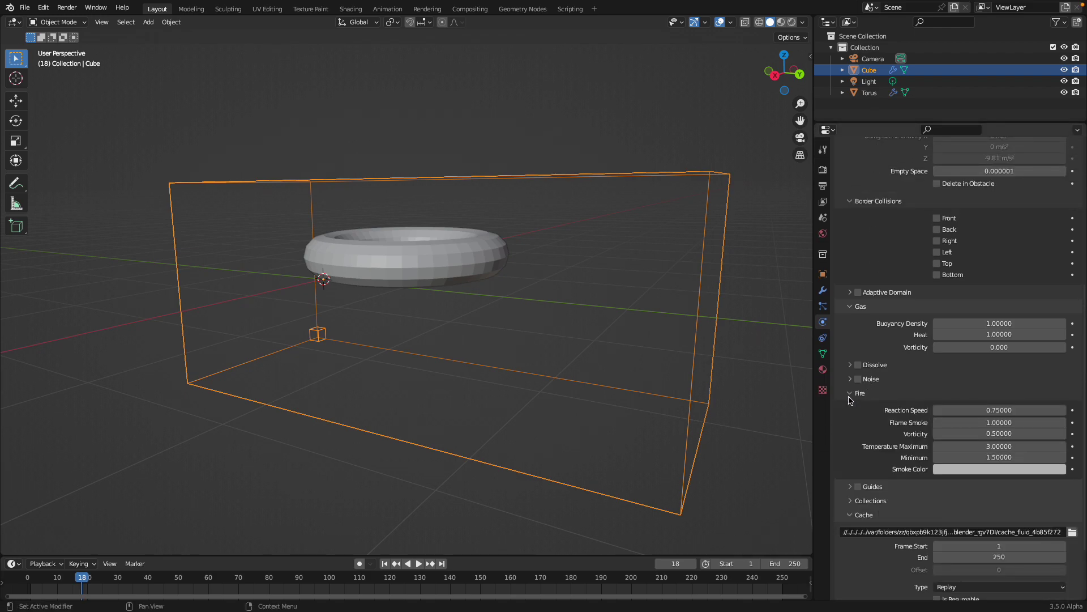
click(854, 393)
scroll(884, 340, up, 10)
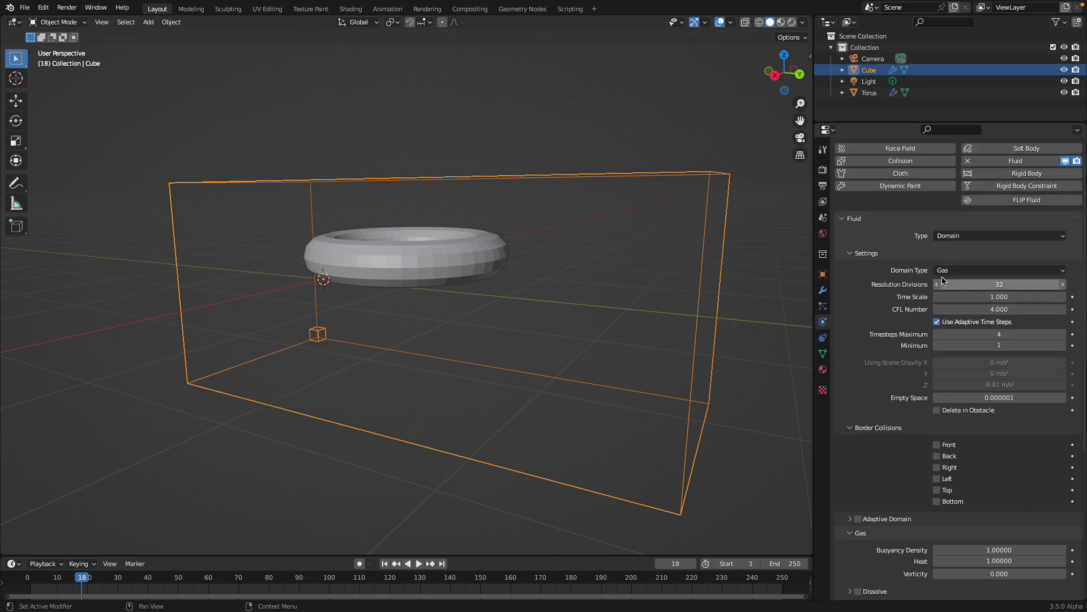
Set the domain box's Domain Type to Liquid and look over its liquid settings.
click(949, 271)
click(950, 296)
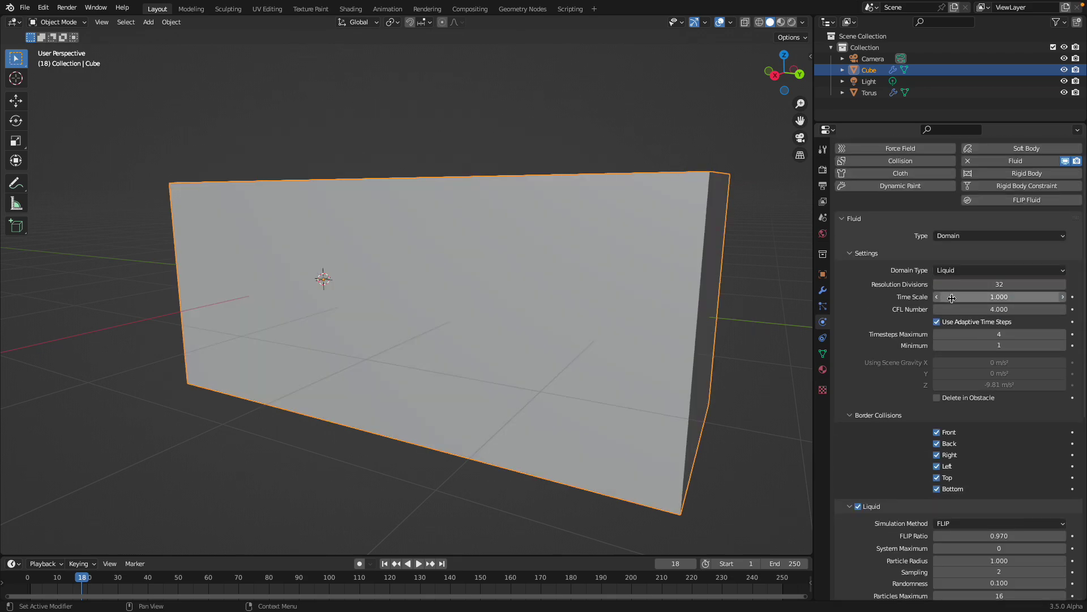
scroll(915, 463, down, 10)
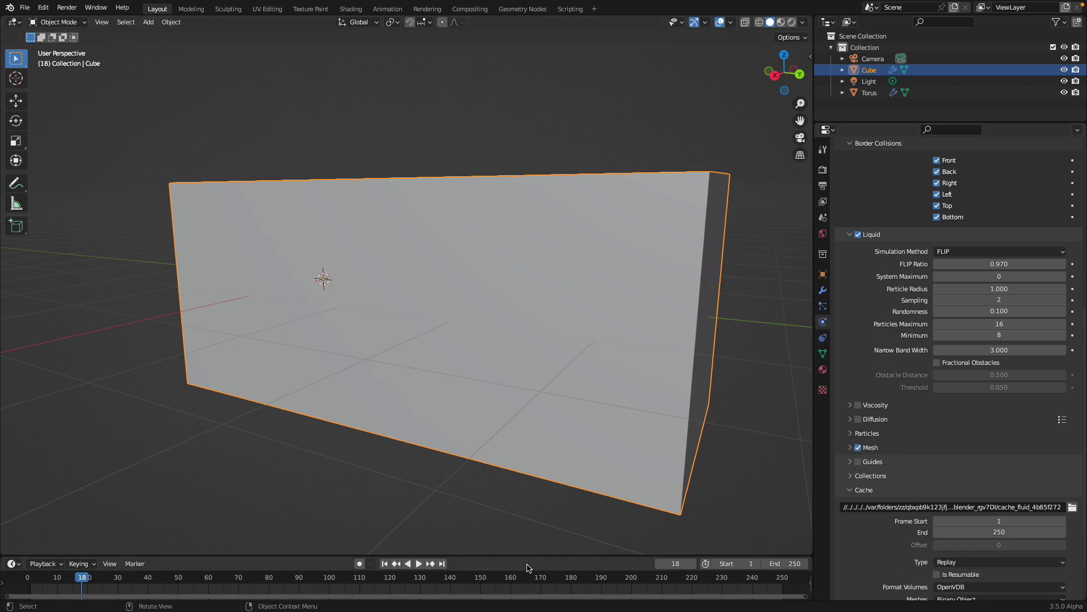
Play the liquid simulation from the first frame, save the file, and replay it to examine the falling liquid.
click(421, 564)
click(385, 564)
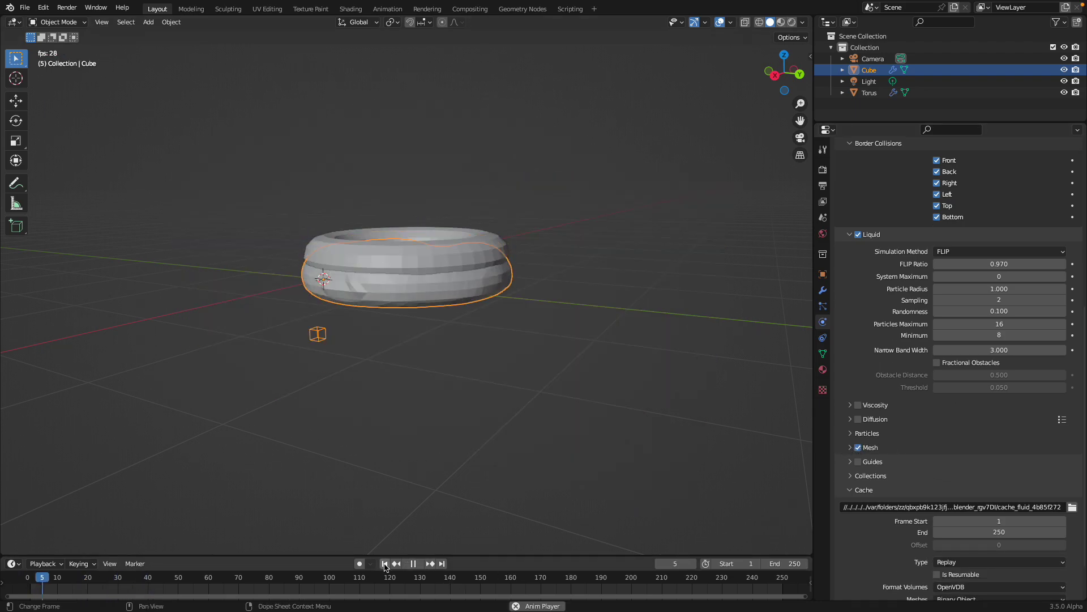
key(space)
key(super+s)
click(418, 564)
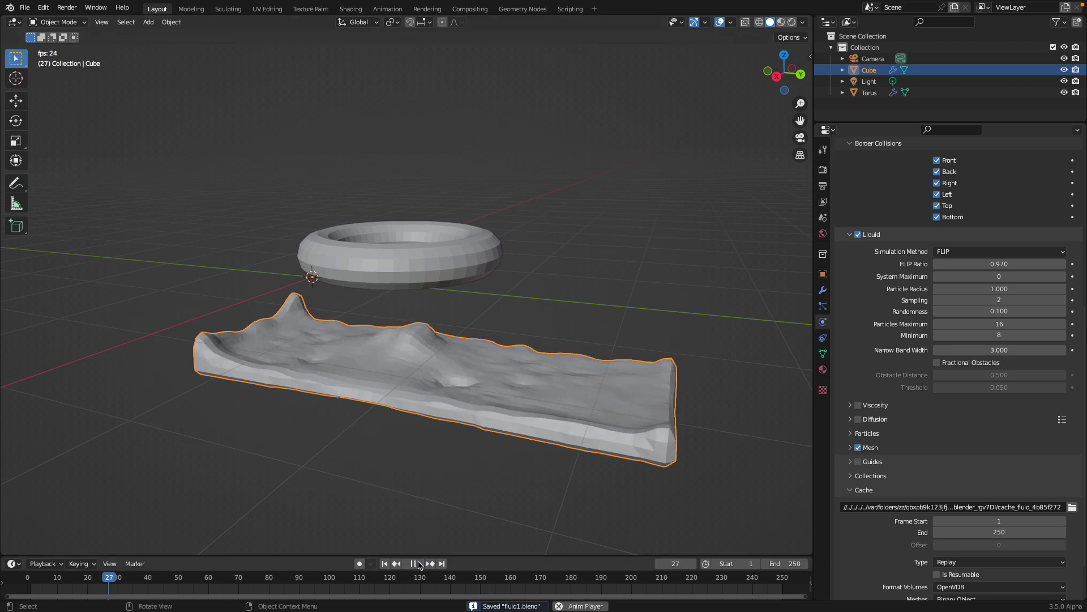
click(418, 564)
click(383, 564)
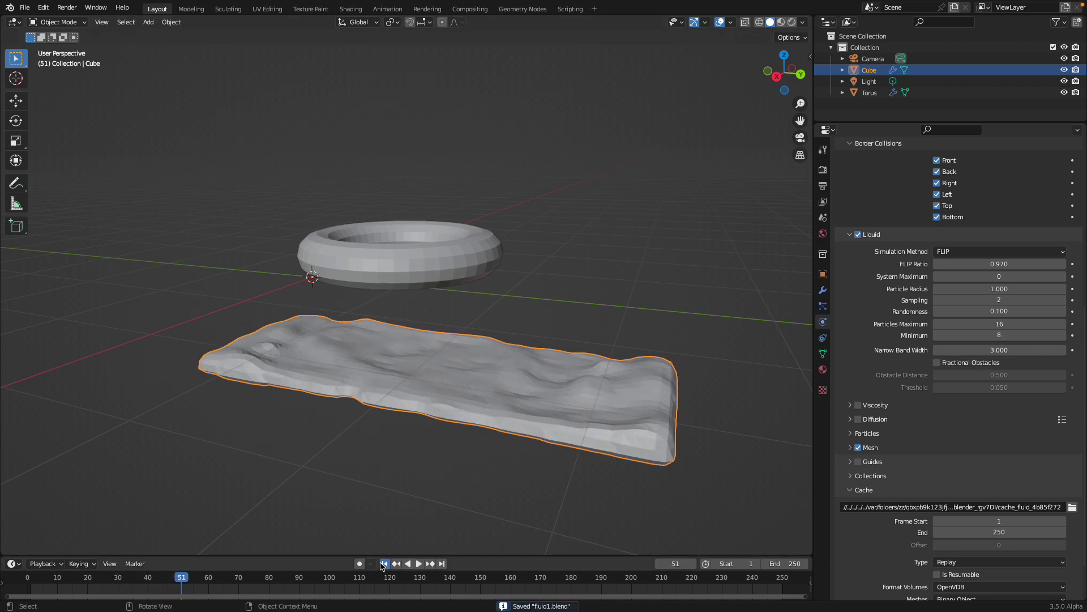
click(417, 565)
click(417, 564)
middle_drag(480, 353, 470, 350)
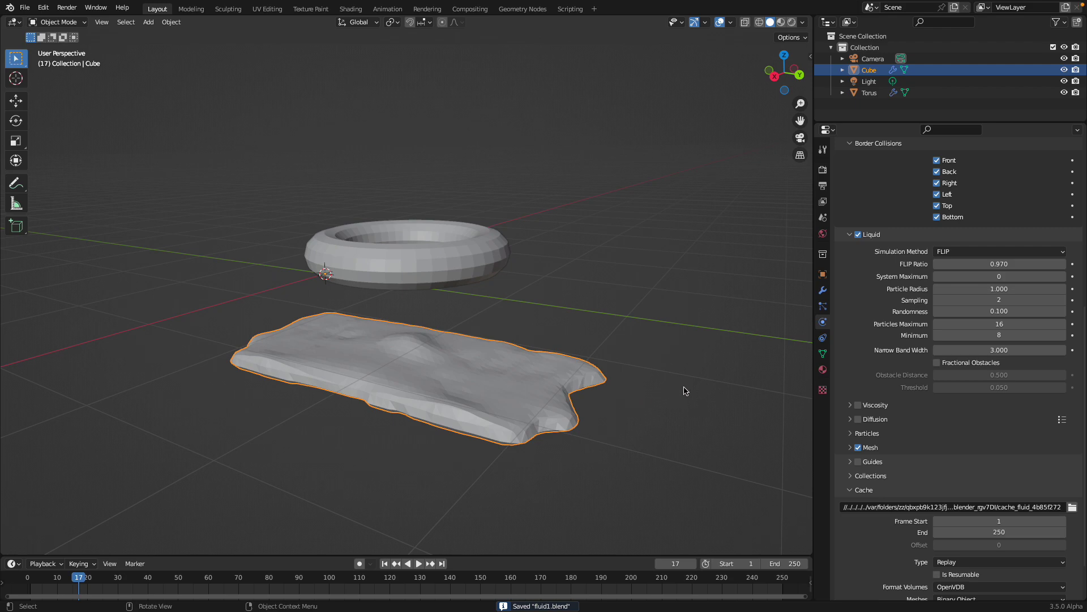
Set the domain's Resolution Divisions to 64, save the file, and play the simulation to frame 39.
scroll(967, 338, up, 12)
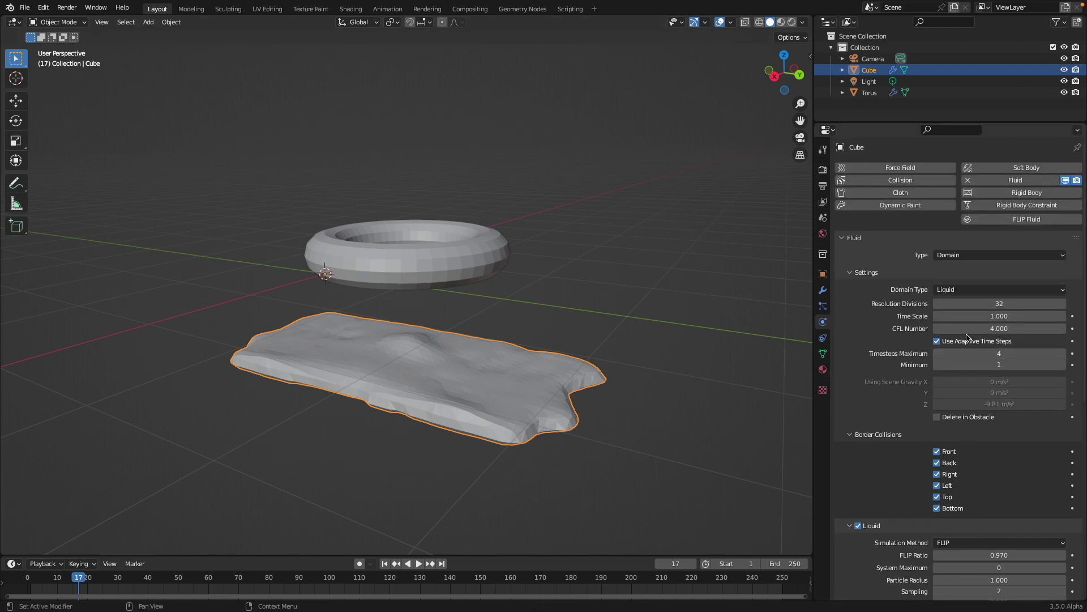
click(985, 303)
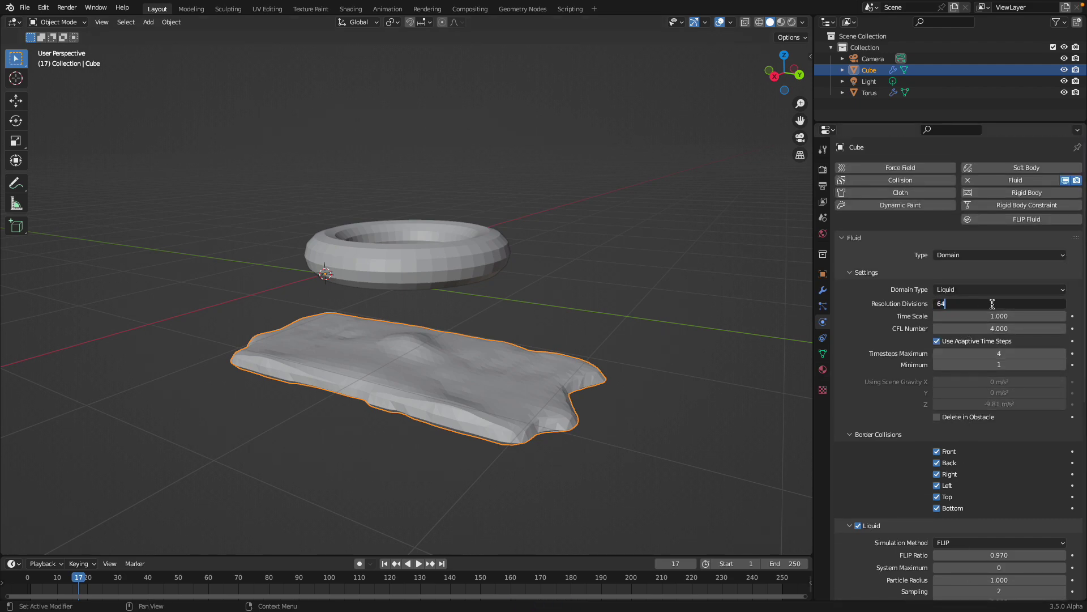
key(Return)
key(ctrl+s)
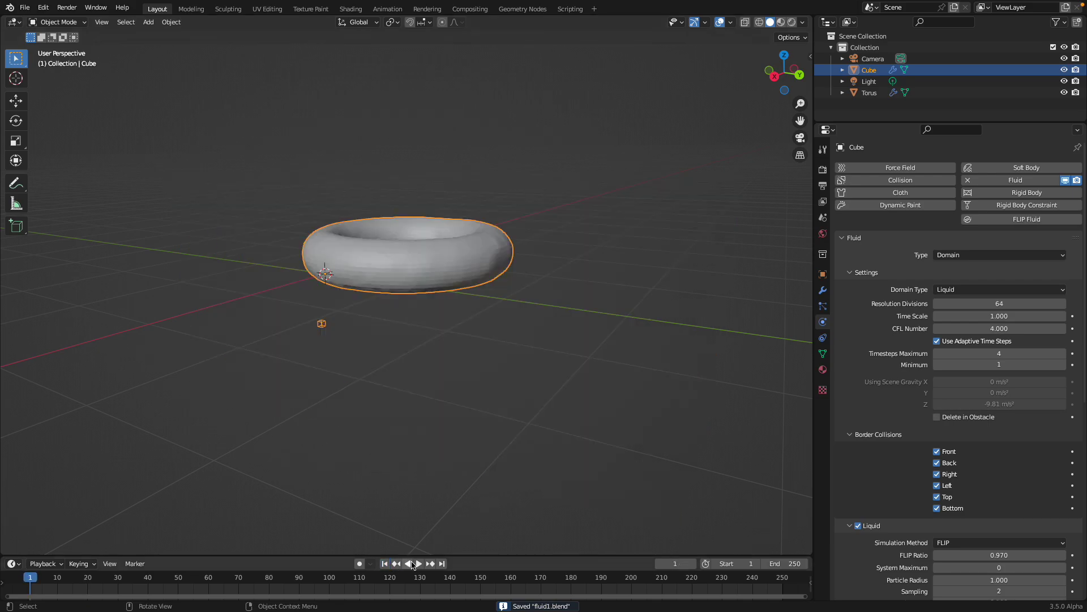
click(417, 563)
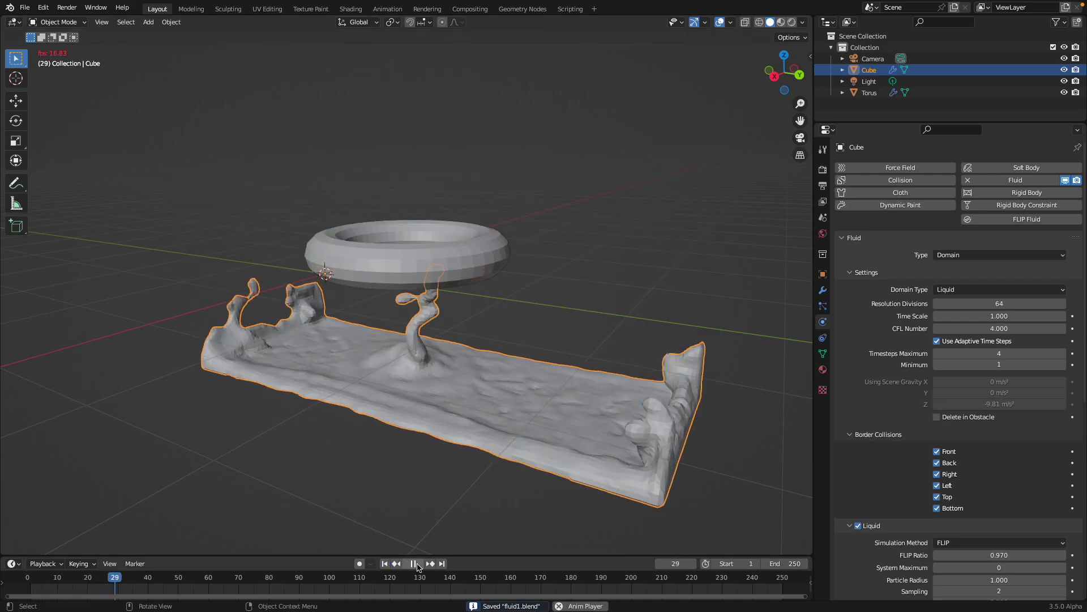
click(418, 563)
Apply Shade Smooth to the liquid mesh and replay the simulation from the first frame.
right_click(526, 349)
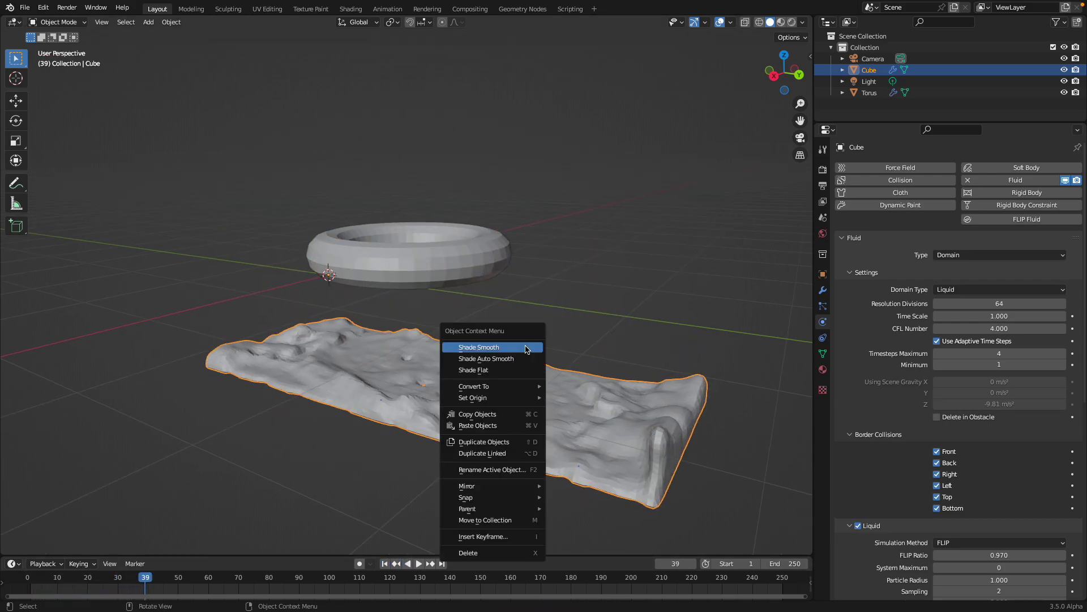
click(526, 348)
click(384, 564)
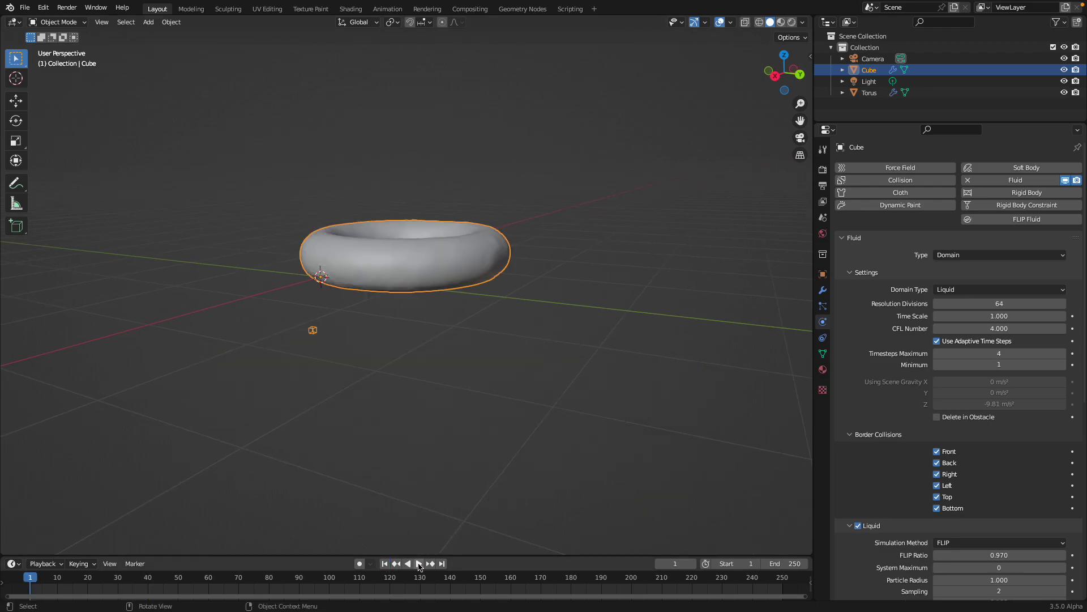
click(418, 563)
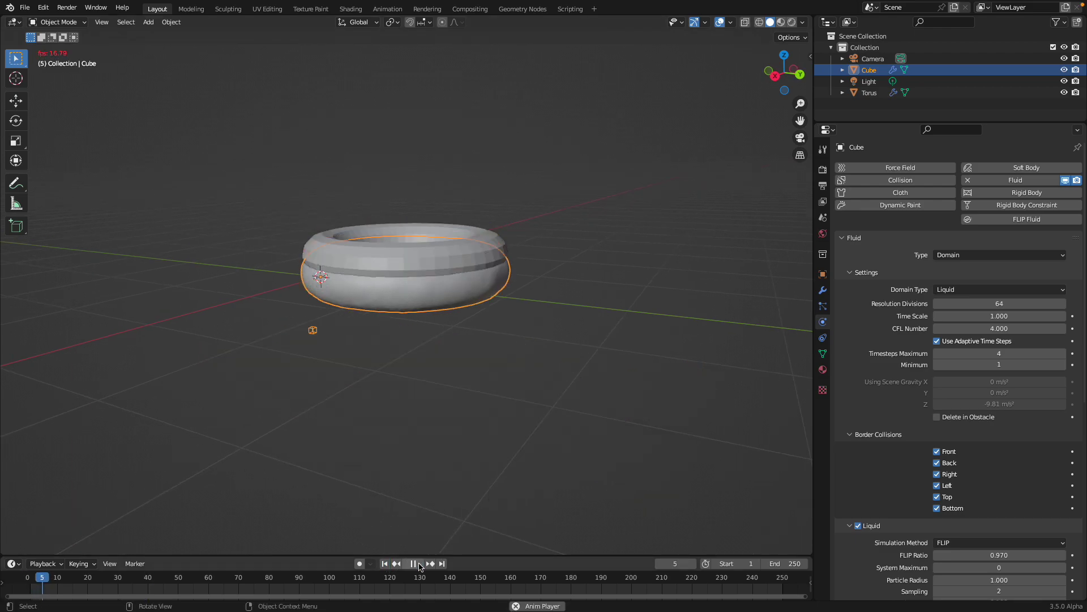
Try Resolution Divisions of 100 on the domain and play the simulation from the first frame to frame 18.
click(974, 304)
text(100)
key(Return)
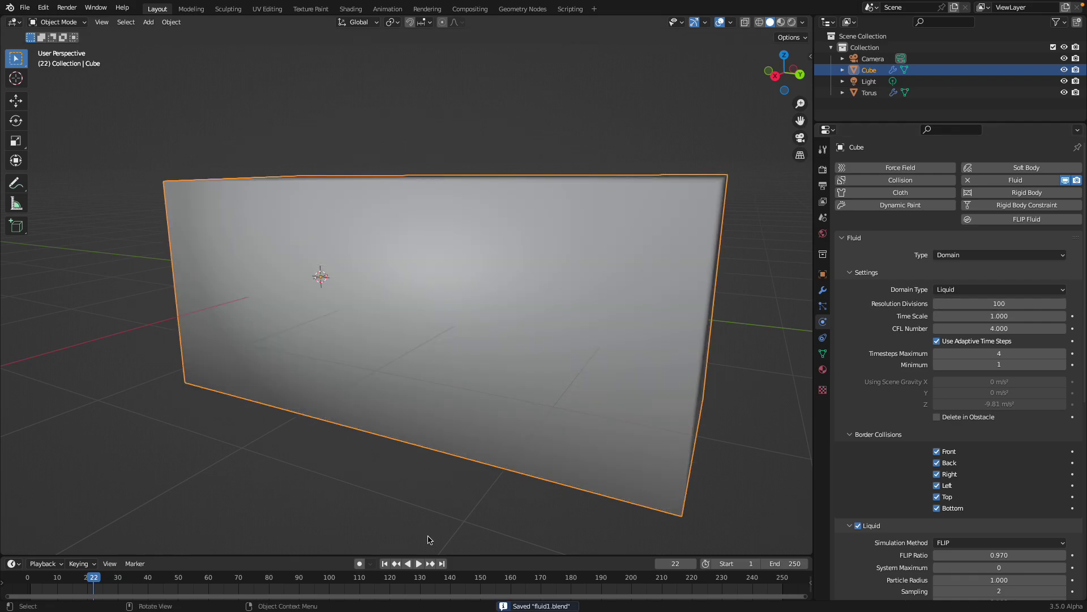
click(384, 563)
click(419, 564)
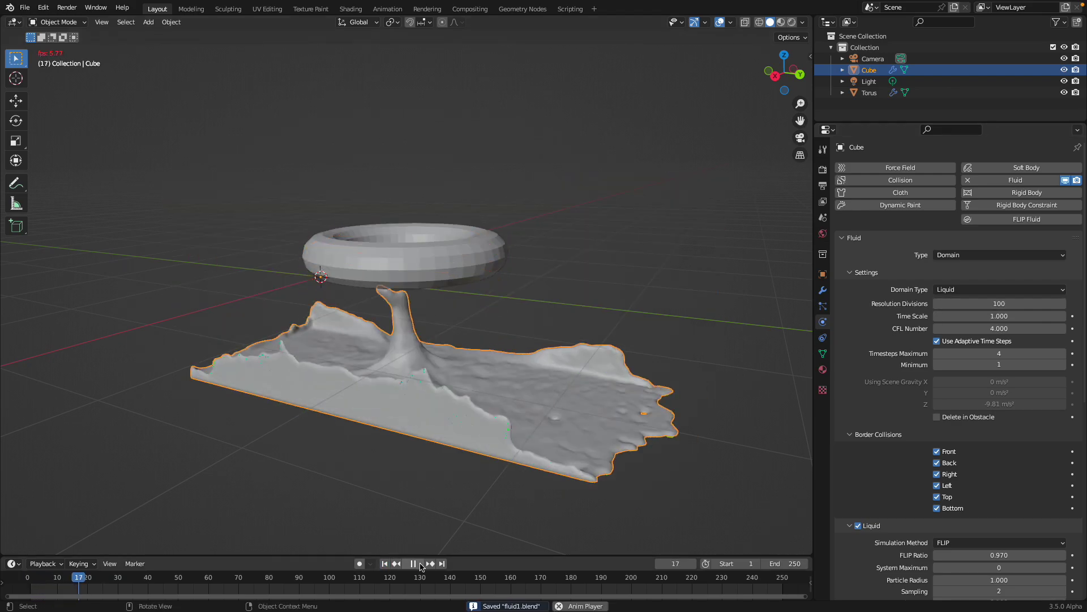
click(420, 566)
Set the domain's Resolution Divisions to 64, save the file, and replay the simulation to frame 22.
click(1009, 310)
text(64)
key(Return)
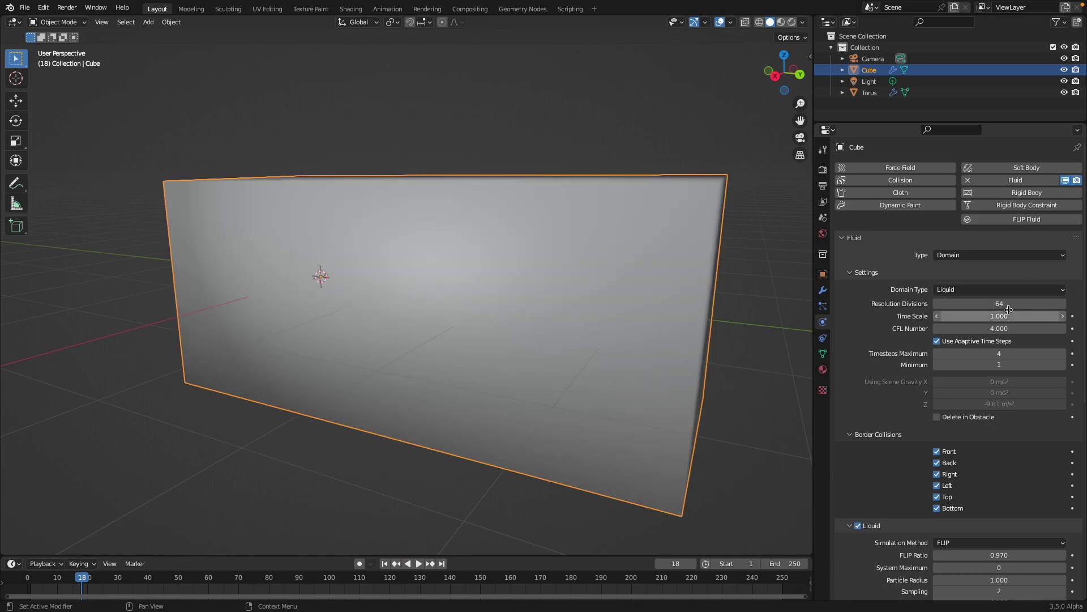
click(418, 563)
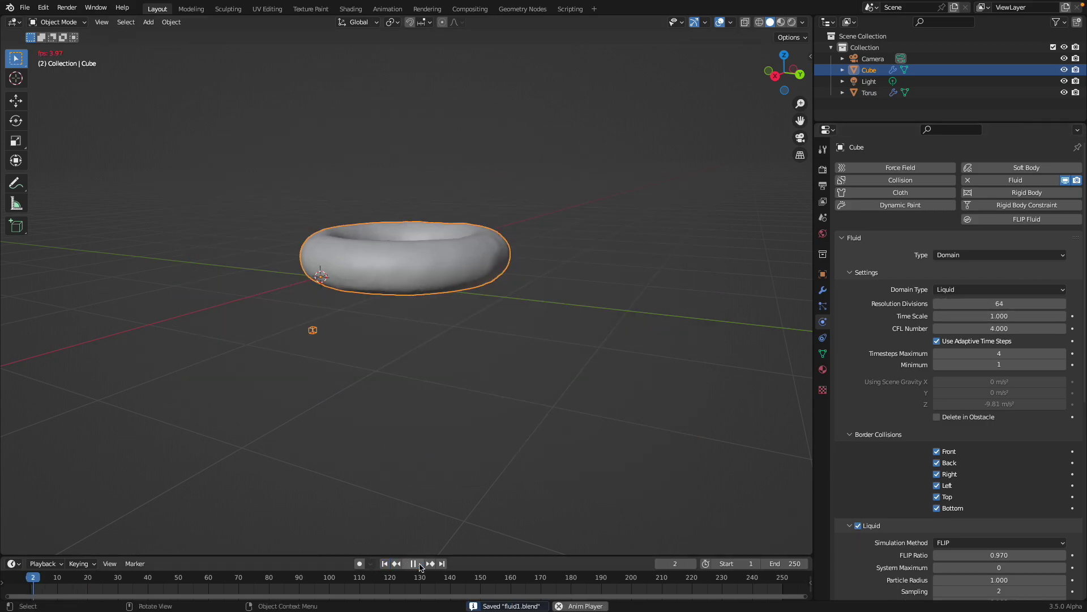
key(space)
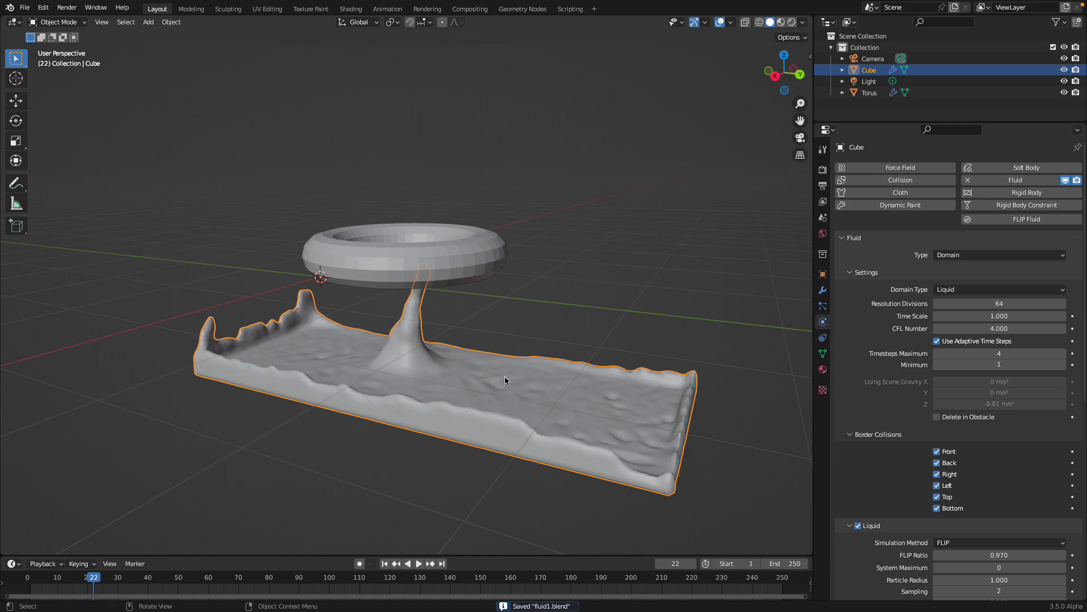
Select the torus, split the 3D viewport horizontally, and create a new Geometry Nodes tree for the torus in the upper area.
middle_drag(505, 376, 463, 248)
click(461, 259)
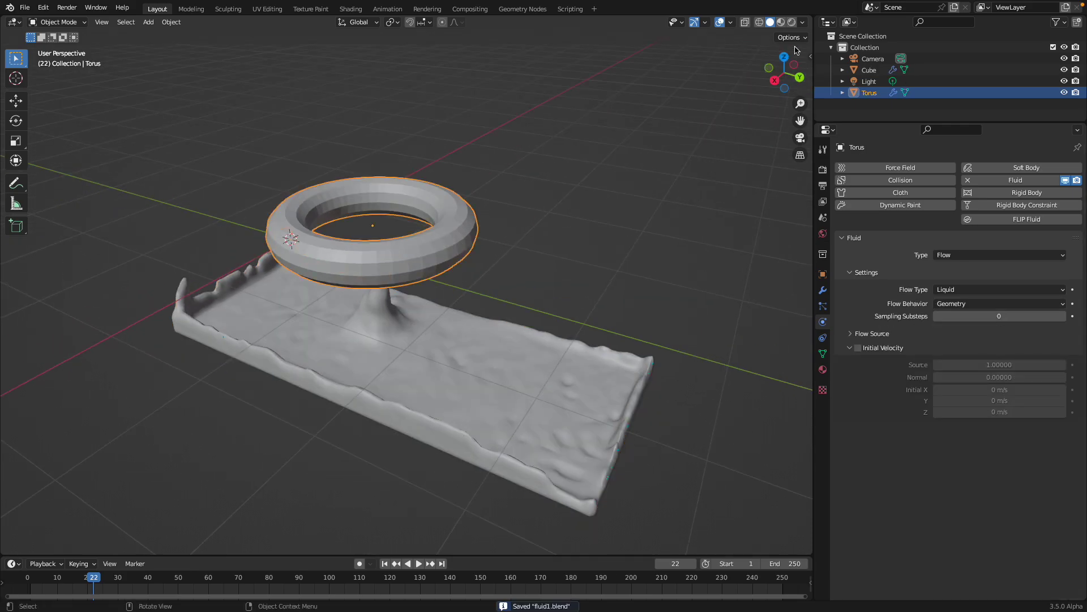
drag(811, 20, 805, 259)
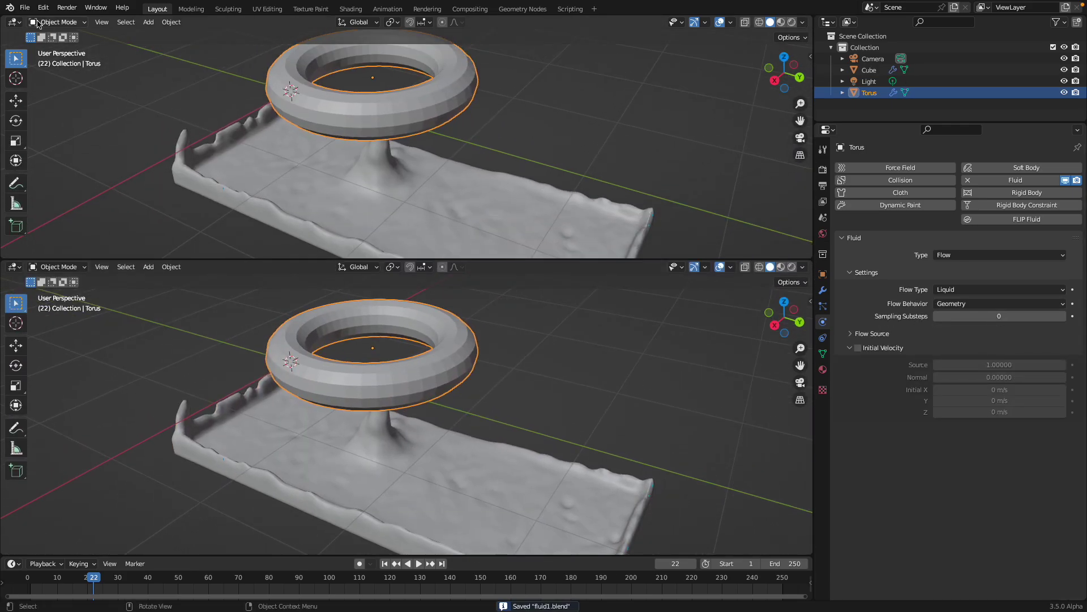
click(14, 21)
click(52, 129)
click(390, 23)
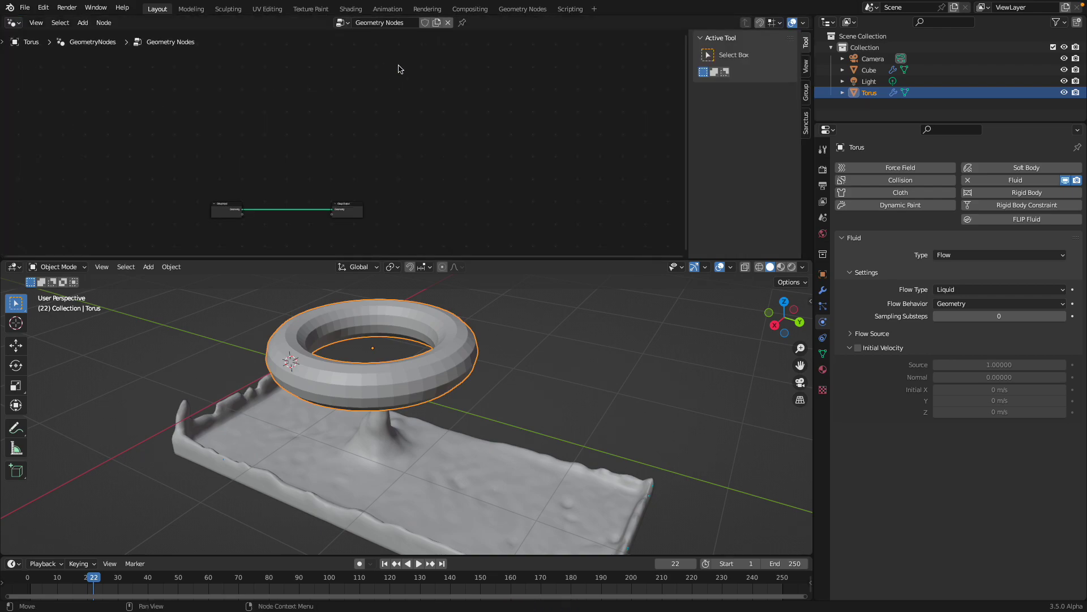
Space the Group Input and Group Output nodes apart and insert a Transform Geometry node on the link between them.
drag(262, 123, 215, 98)
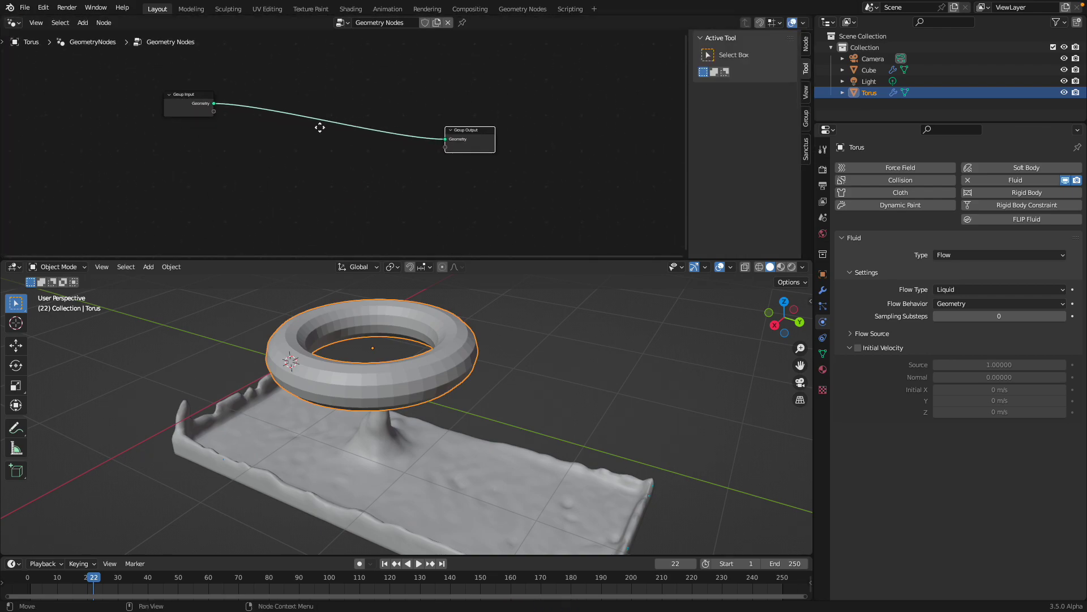
key(shift+a)
click(310, 31)
text(tra)
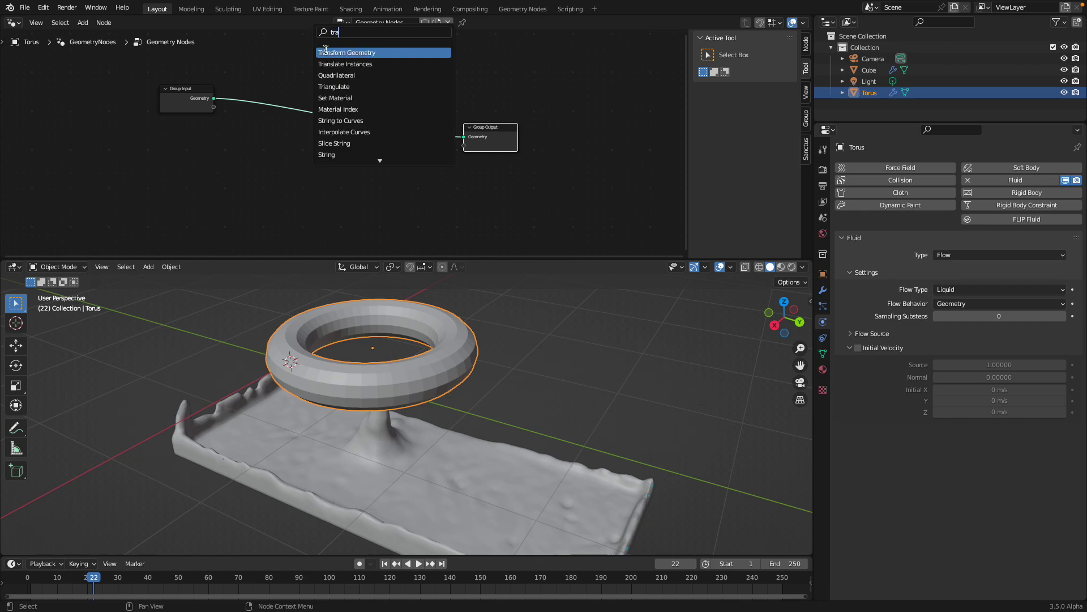
click(325, 50)
click(351, 114)
scroll(352, 112, up, 3)
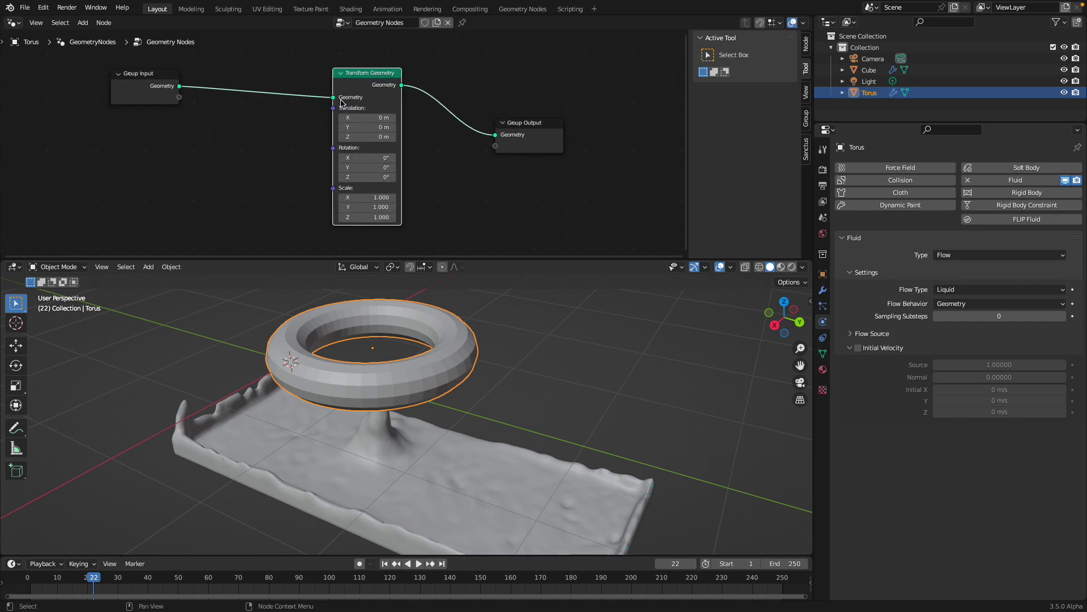
drag(340, 103, 346, 103)
key(shift+a)
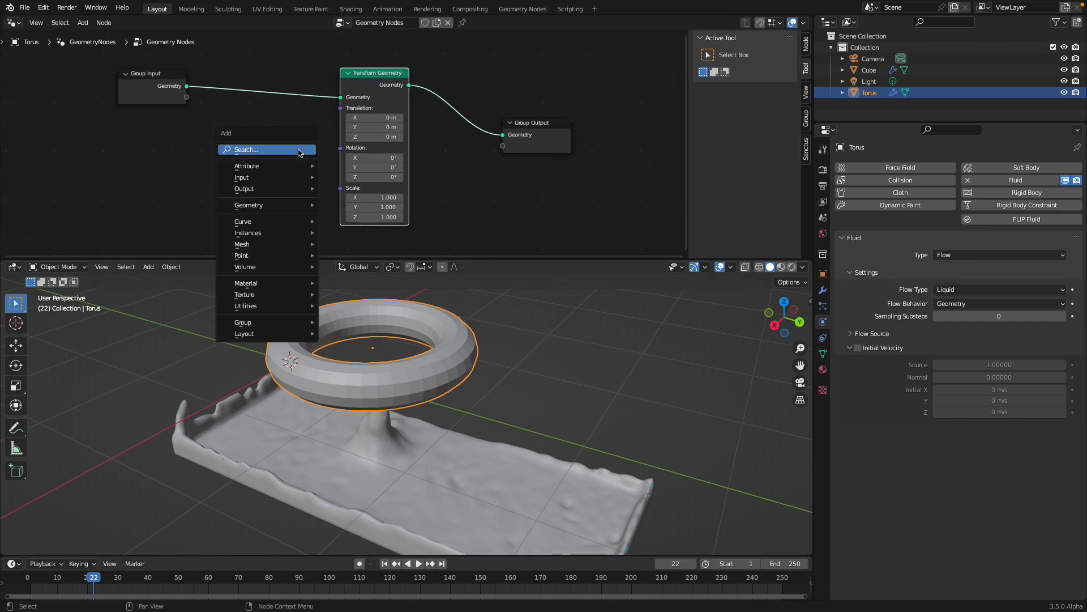
click(300, 150)
key(Escape)
Drive the Transform Geometry rotation with a Combine XYZ node whose Y takes Scene Time's Frame output, and play the animation to frame 30.
drag(341, 148, 264, 162)
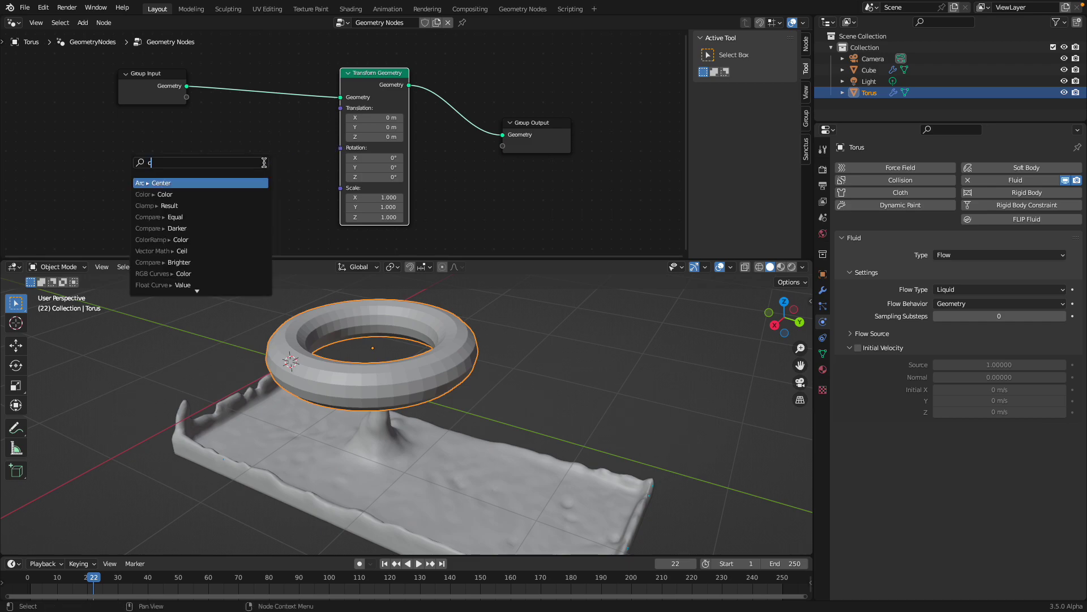
text(co,b)
key(Return)
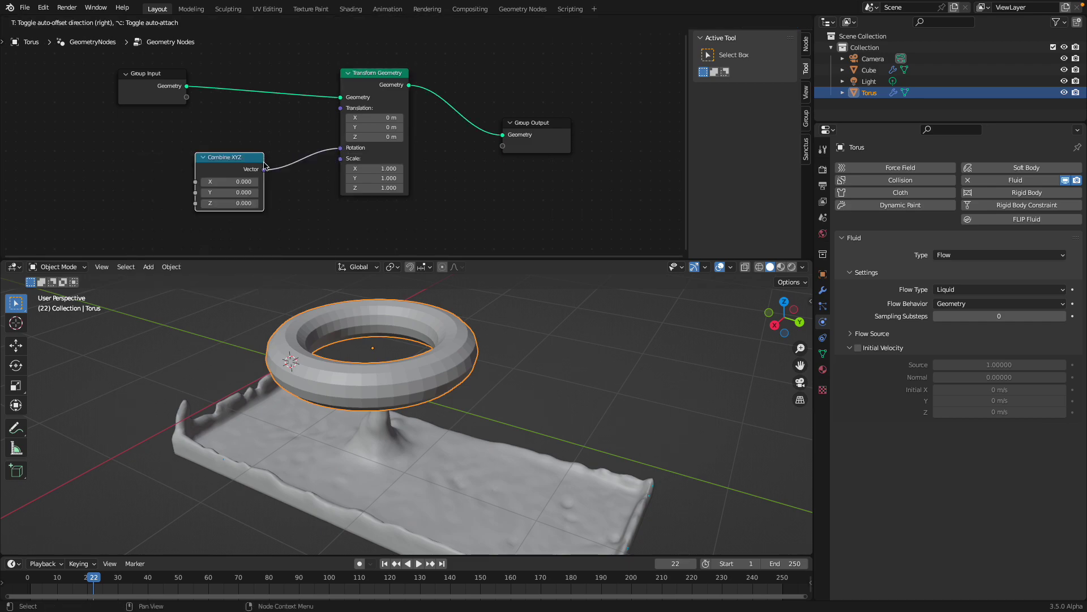
drag(188, 195, 132, 193)
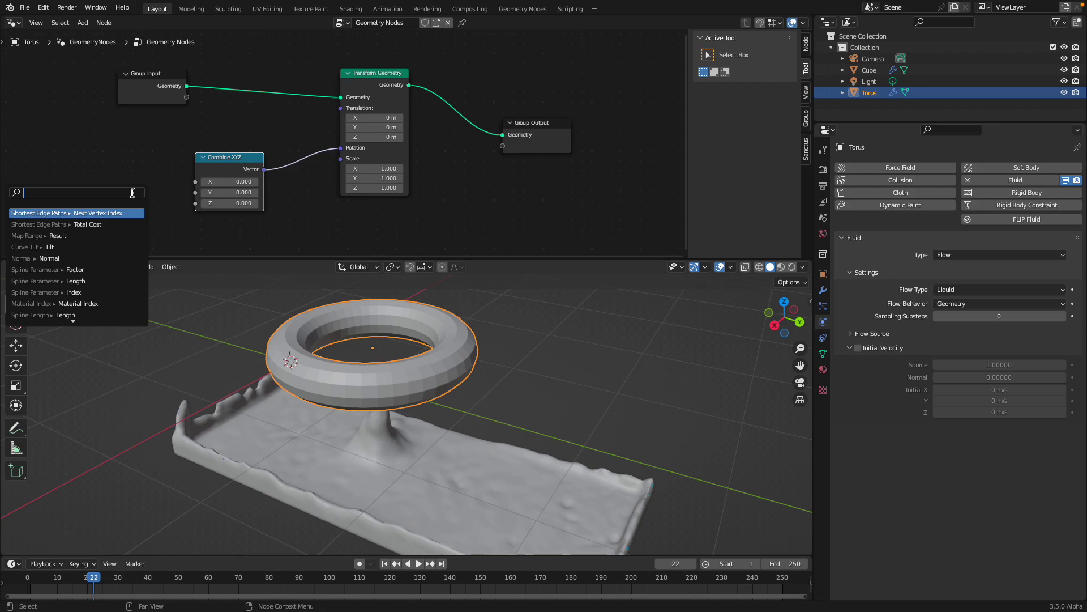
key(Return)
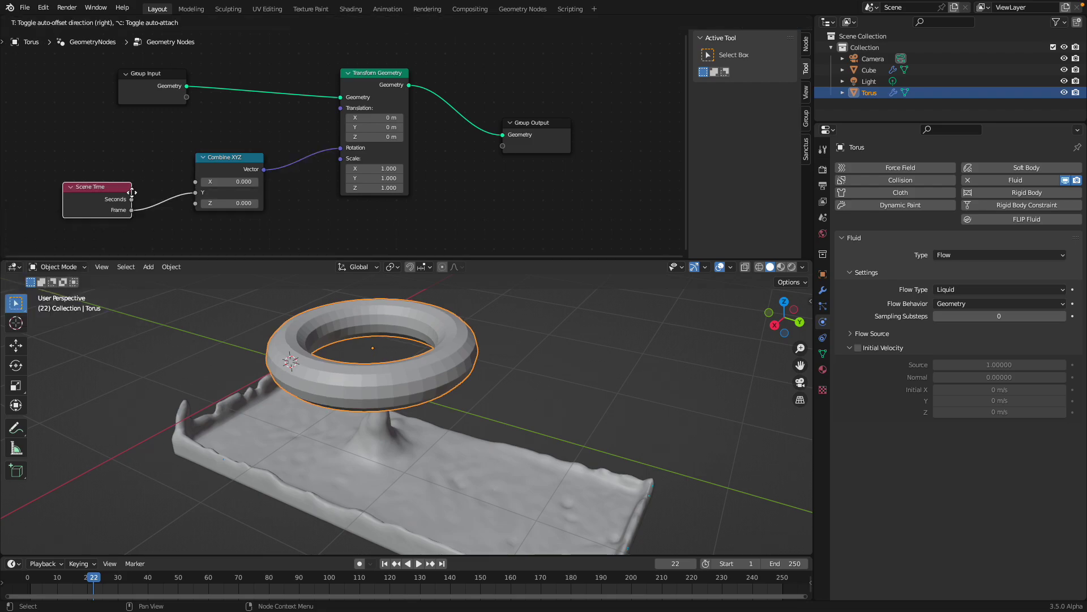
key(space)
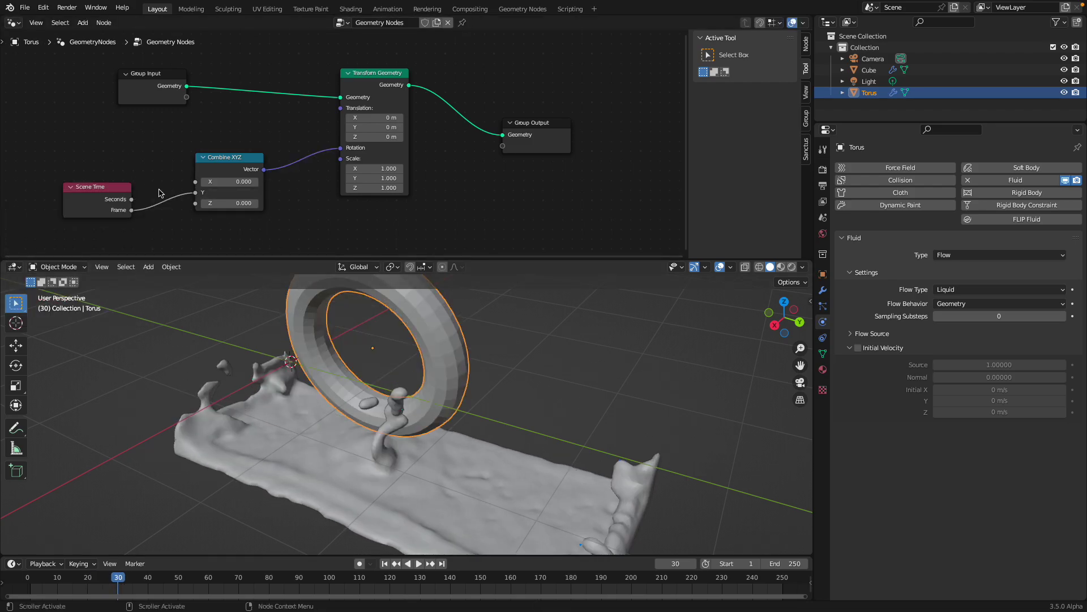
Insert a Math node set to Multiply by 0.2 between Scene Time and Combine XYZ, play to frame 50, and save the file.
key(shift+a)
key(Return)
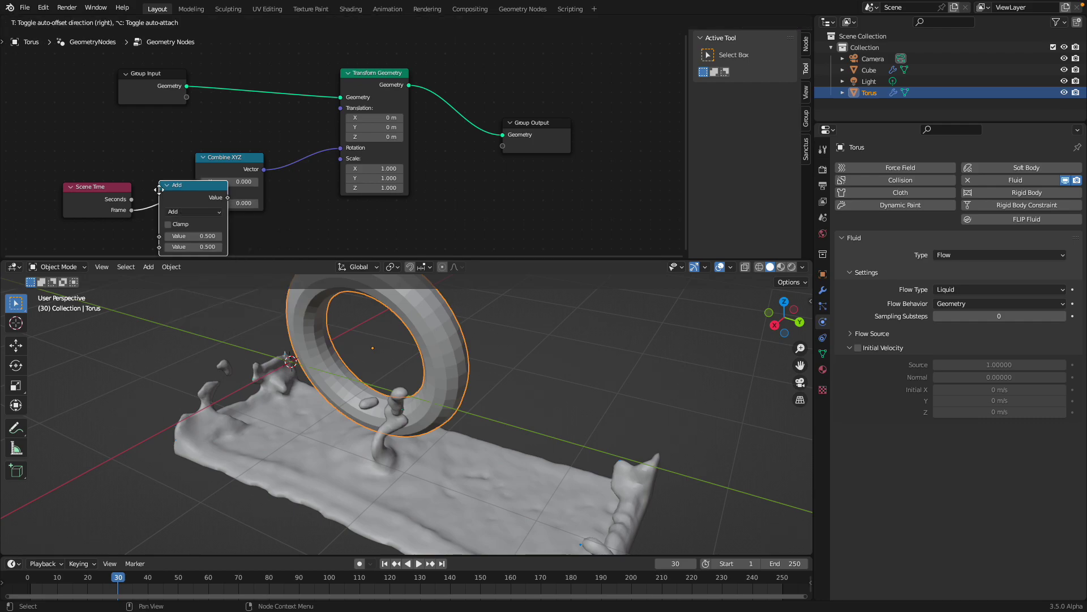
click(181, 205)
click(182, 207)
click(208, 259)
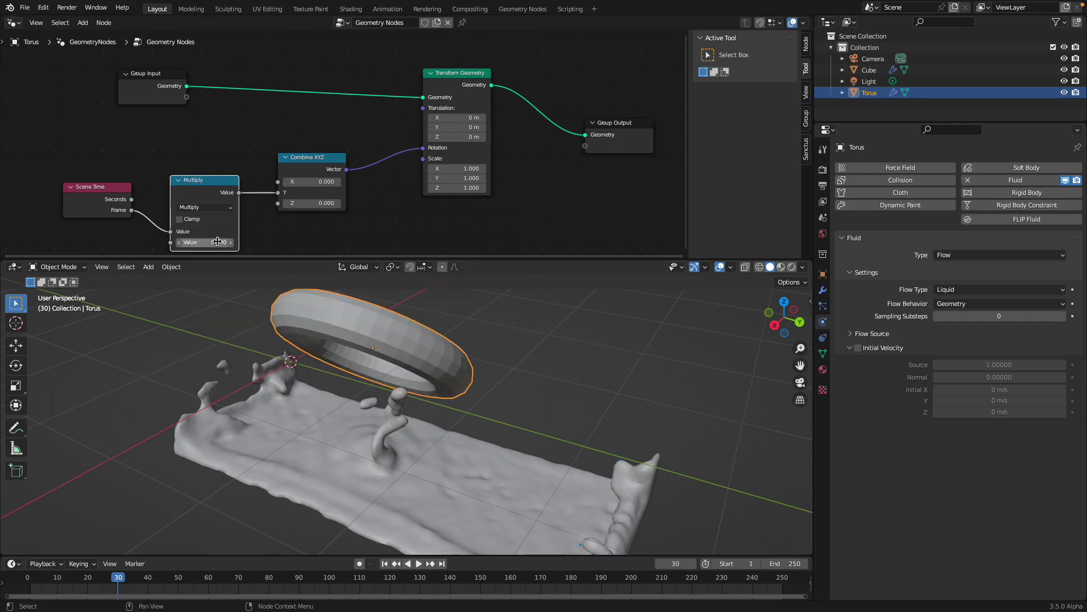
text(0.2)
key(Return)
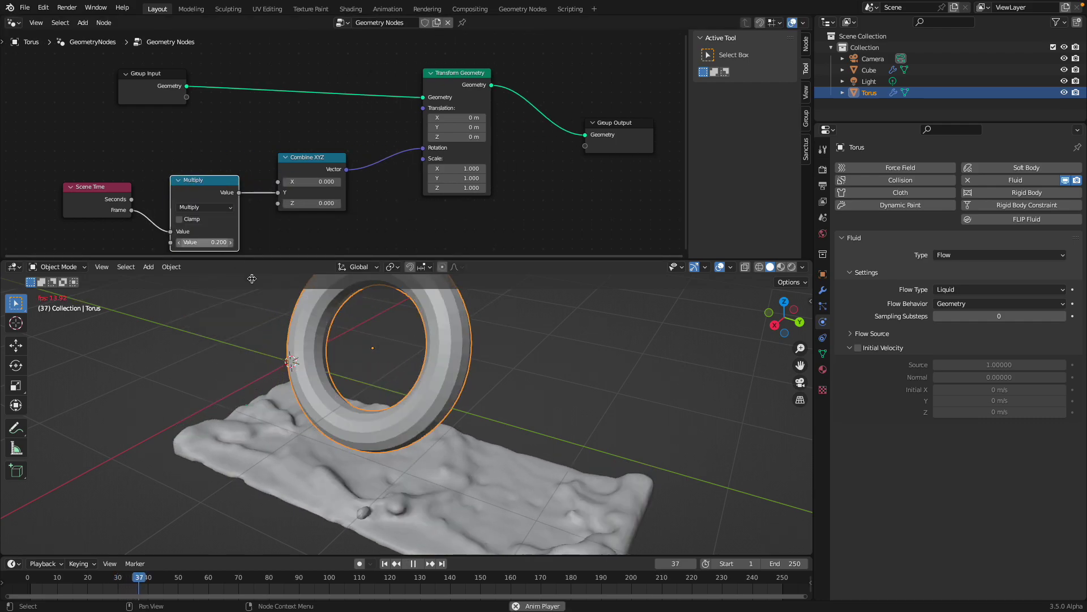
middle_drag(483, 396, 414, 406)
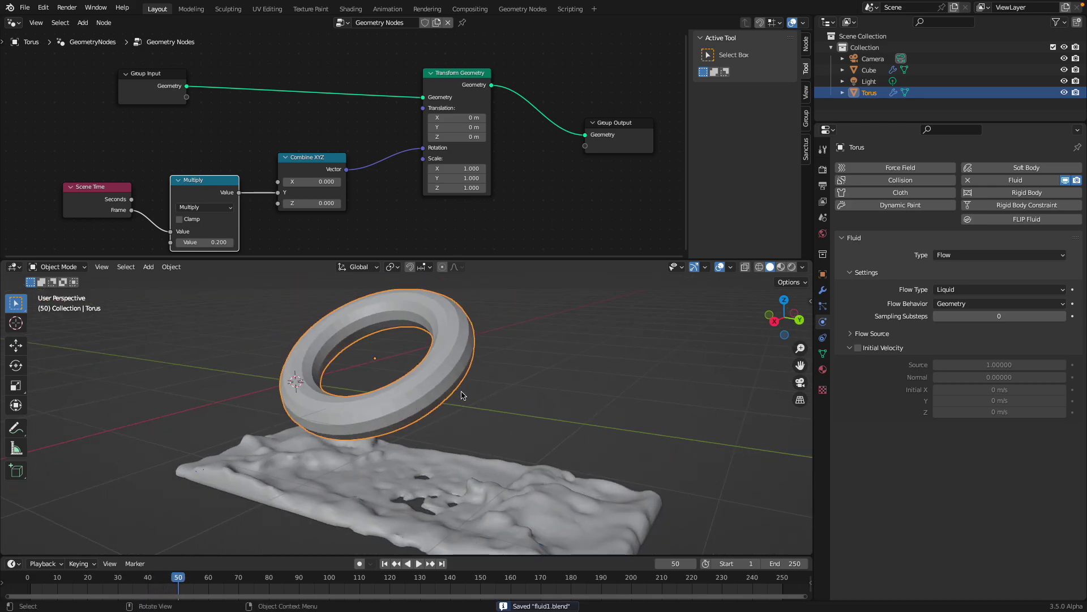
Move the torus's Geometry Nodes modifier above the Fluid modifier and set the fluid Flow Behavior to Inflow.
click(824, 295)
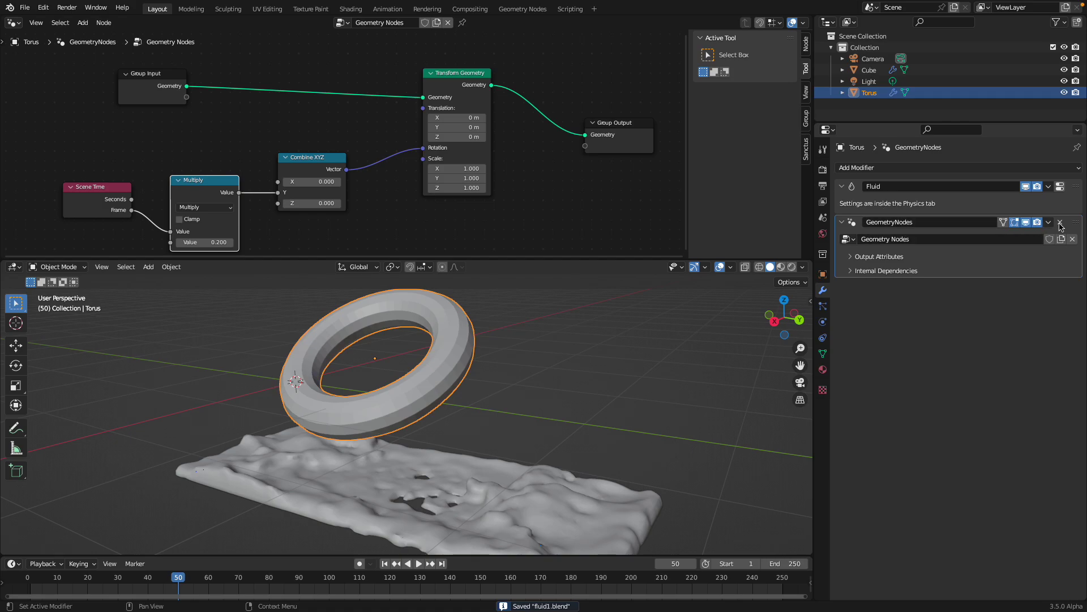
drag(1076, 225, 996, 188)
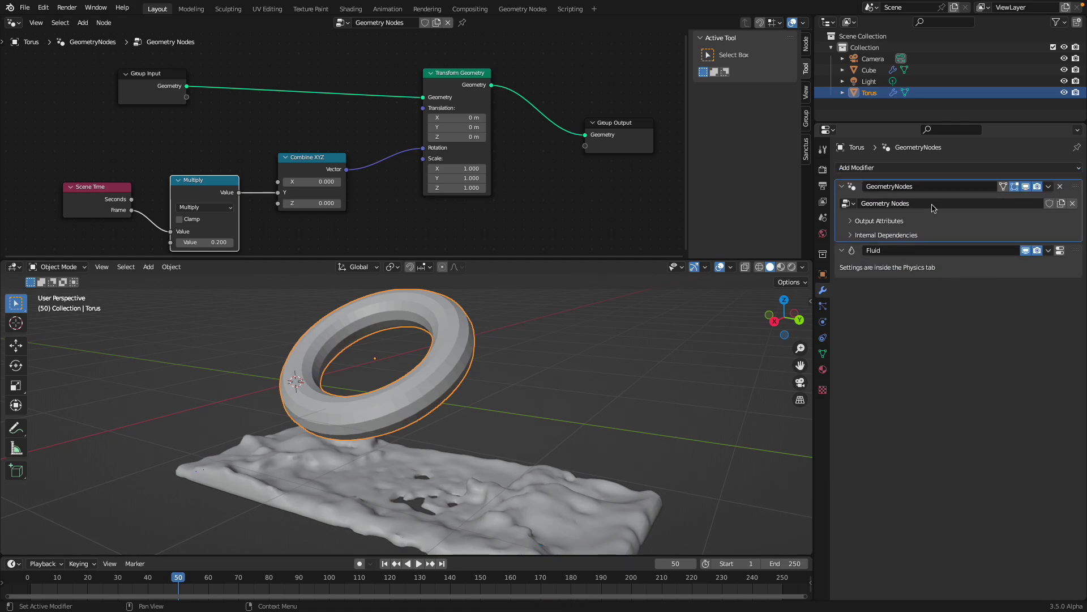
click(1061, 251)
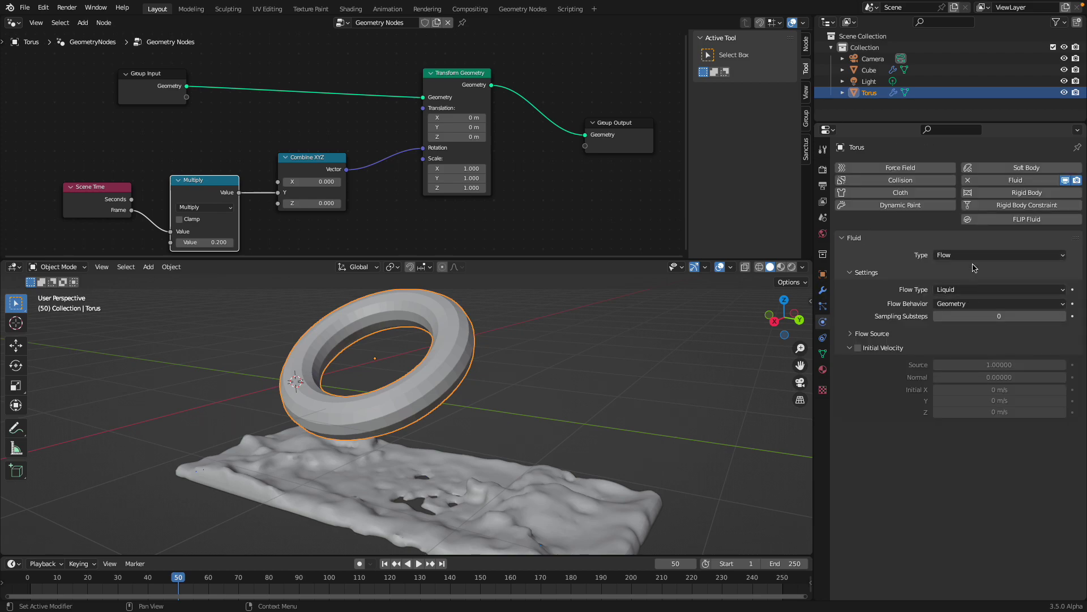
click(969, 290)
click(966, 339)
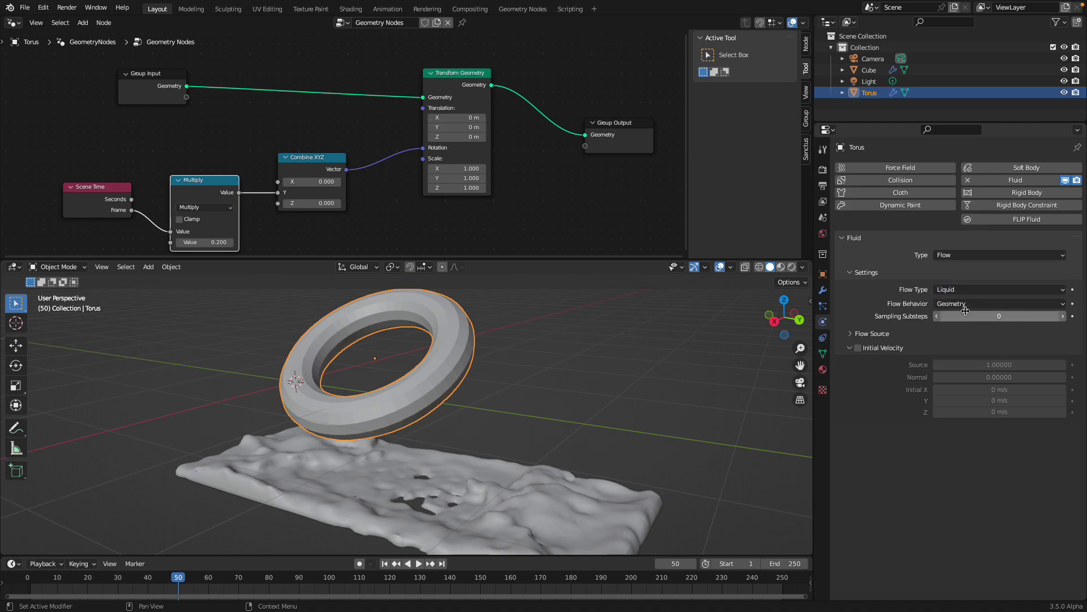
click(968, 304)
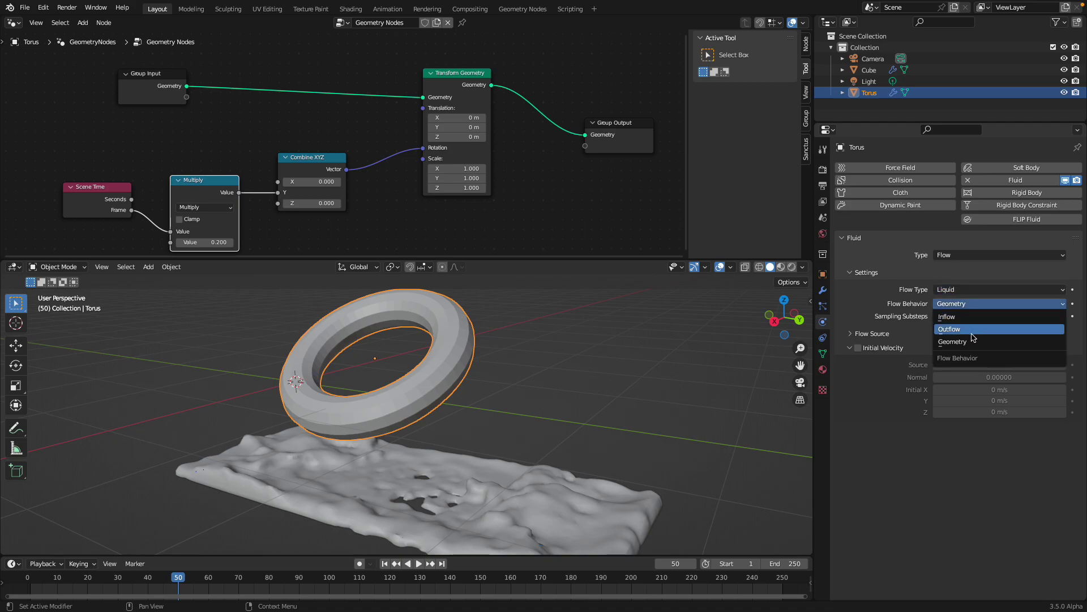
click(974, 323)
Expand the torus's Flow Source settings and replay the simulation from the first frame to frame 42, viewing it from several sides.
middle_drag(518, 391, 532, 385)
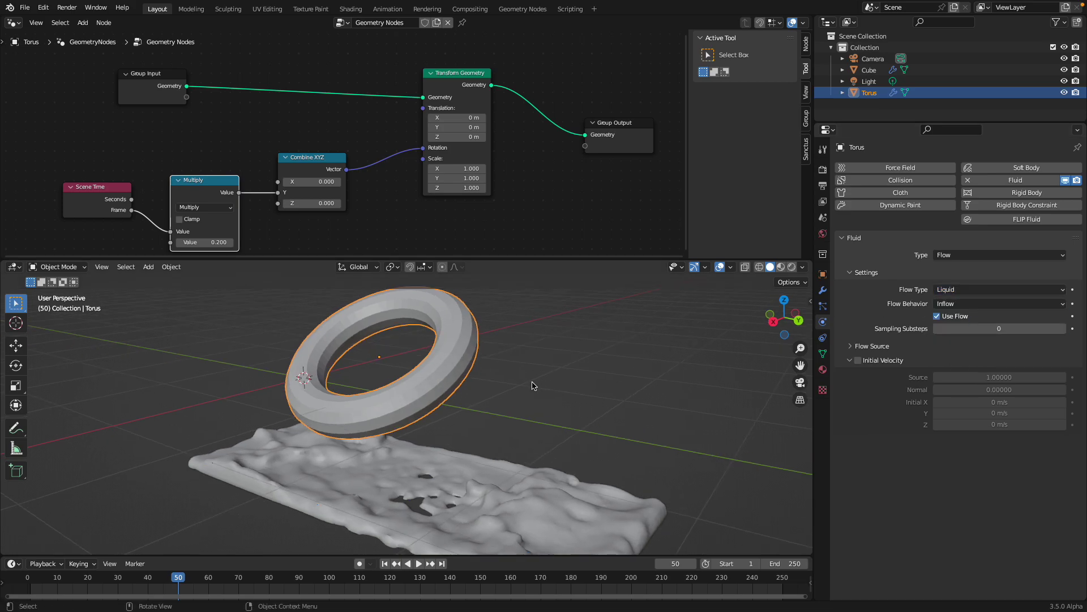
click(385, 563)
click(852, 347)
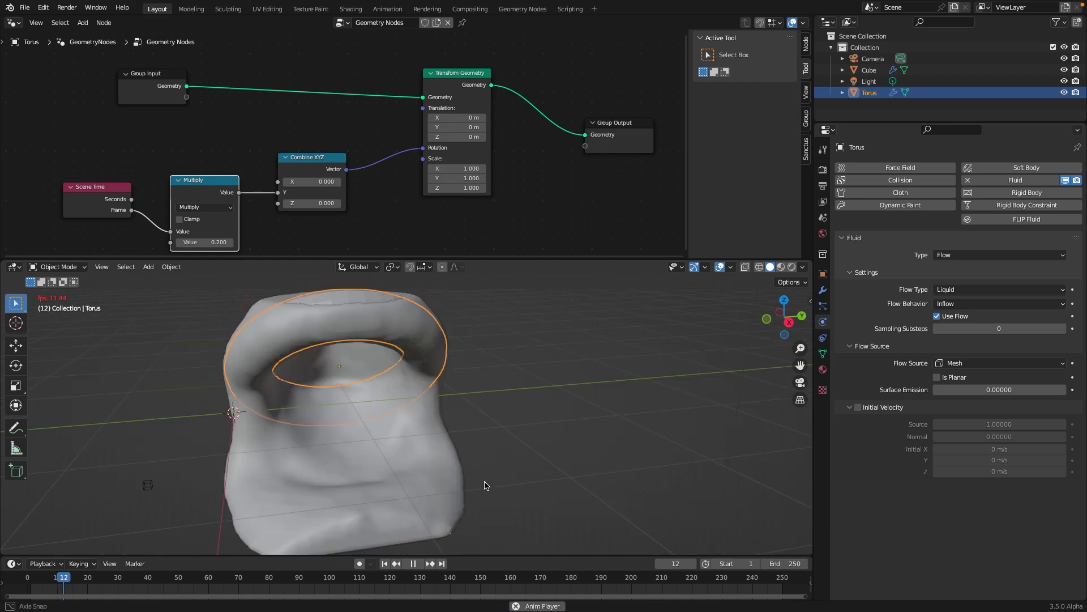
middle_drag(419, 471, 393, 475)
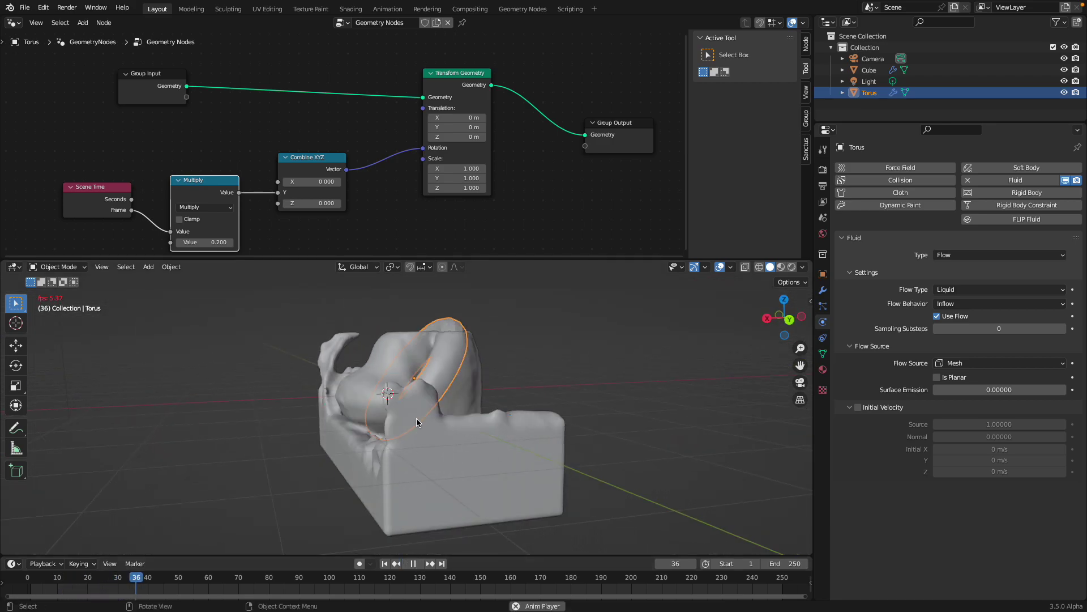
middle_drag(416, 418, 498, 380)
click(564, 406)
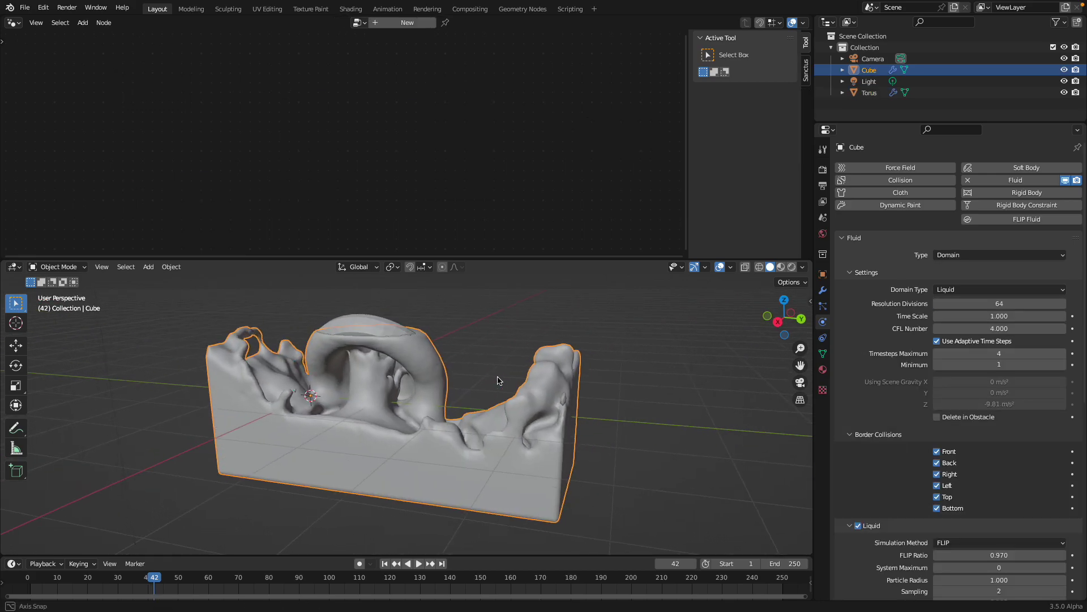
click(386, 327)
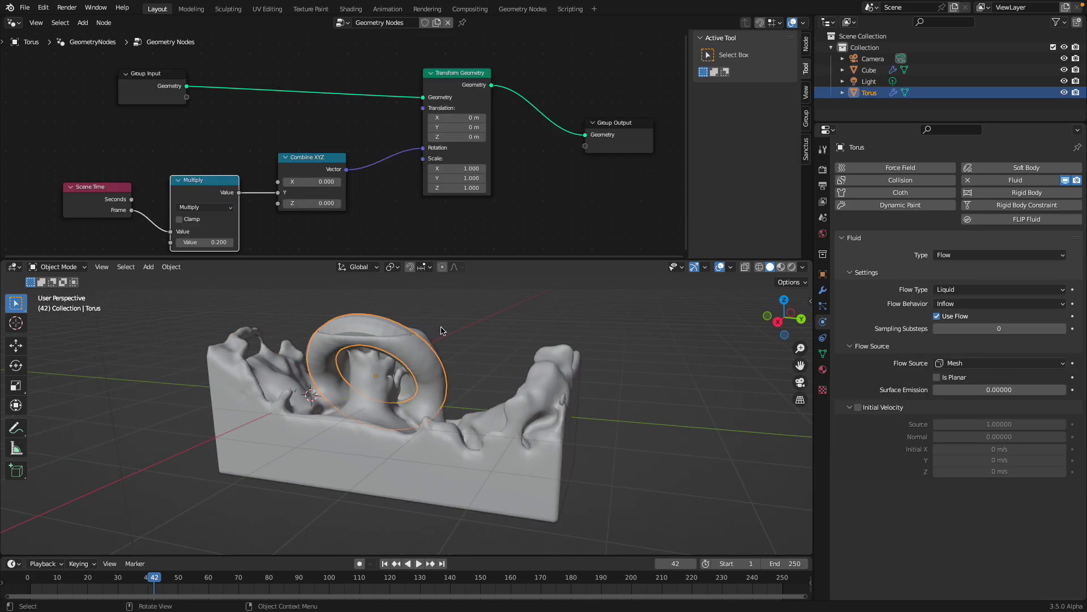
Move the Group Input node farther away from Transform Geometry to make room, and save the file.
middle_drag(385, 327, 419, 347)
middle_drag(267, 131, 341, 176)
drag(253, 135, 206, 96)
key(ctrl+s)
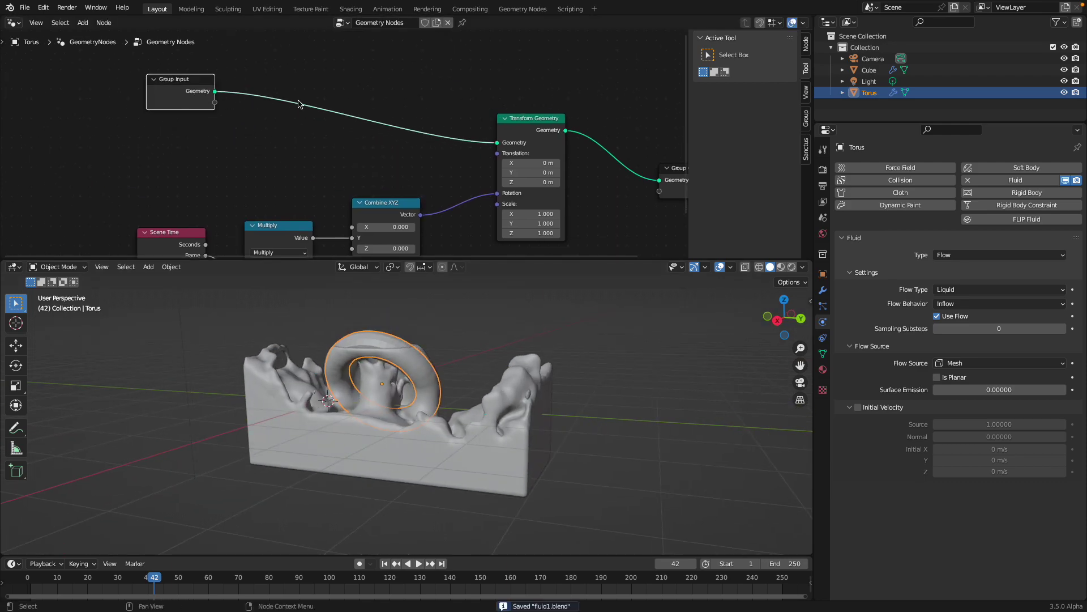
middle_drag(292, 63, 298, 110)
key(shift+a)
click(299, 111)
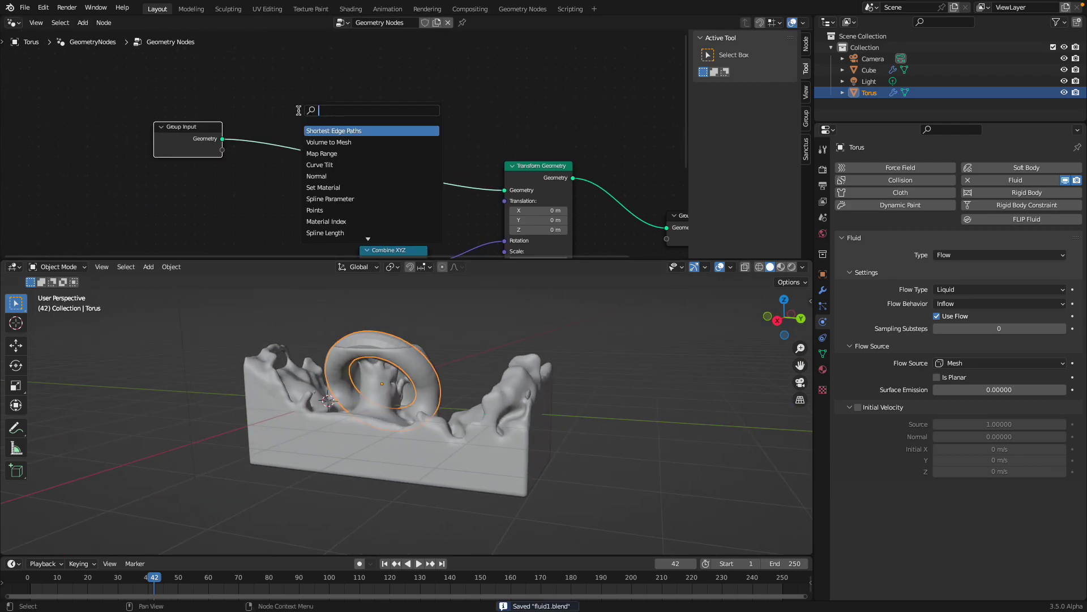
key(Return)
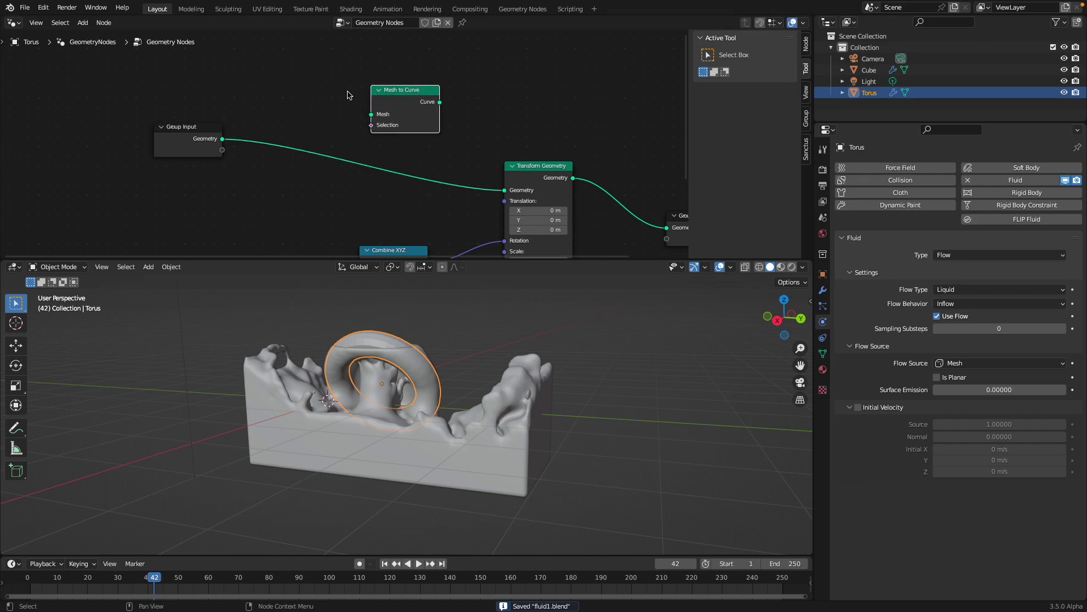
click(386, 98)
Add a Curve to Mesh node in the free space between Group Input and Transform Geometry, above their link.
middle_drag(385, 98, 415, 142)
key(shift+a)
text(curve to)
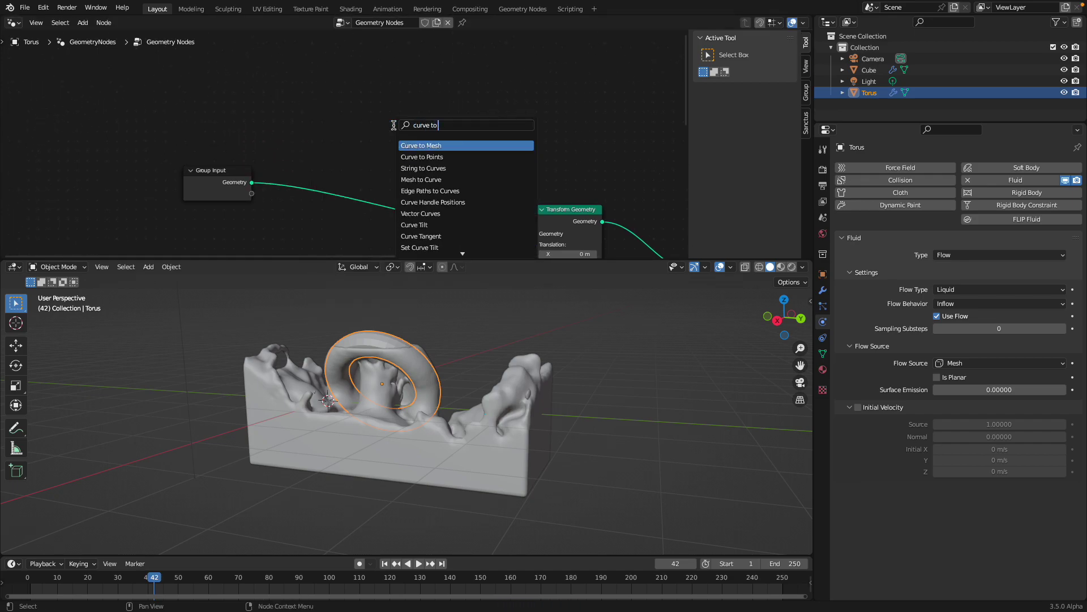
key(Return)
click(394, 124)
Feed Curve to Mesh with two Curve Circle nodes as curve and profile curve, and connect its mesh to Transform Geometry's geometry input.
key(shift+a)
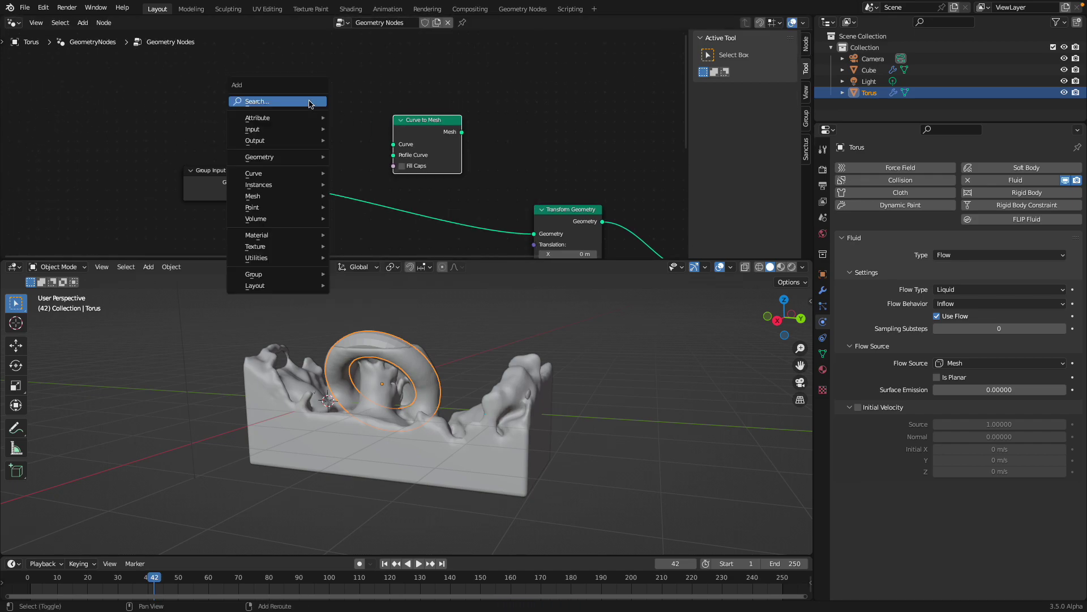
click(309, 101)
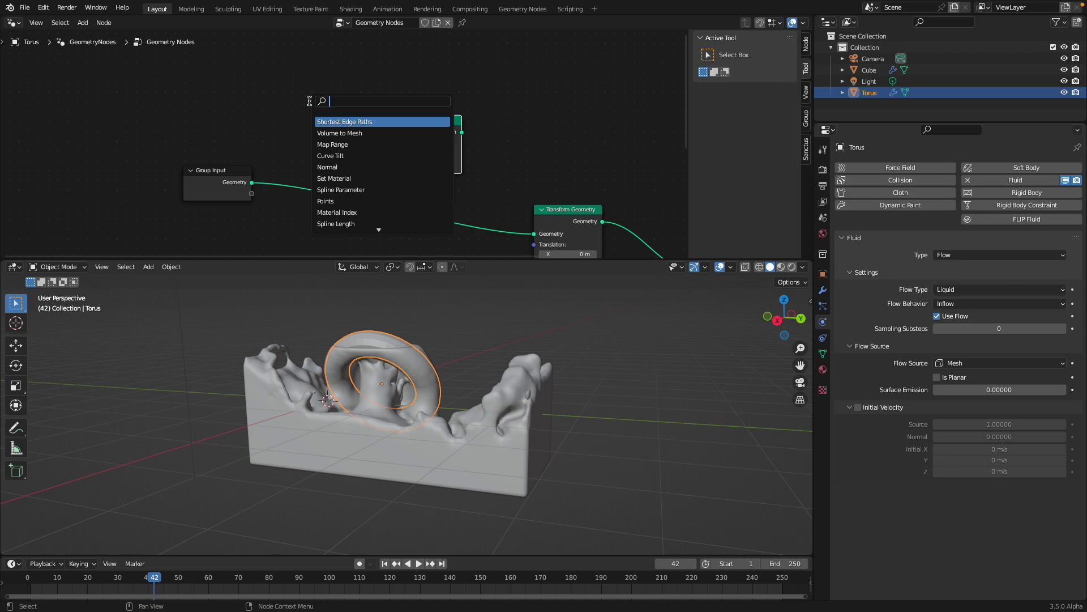
key(Return)
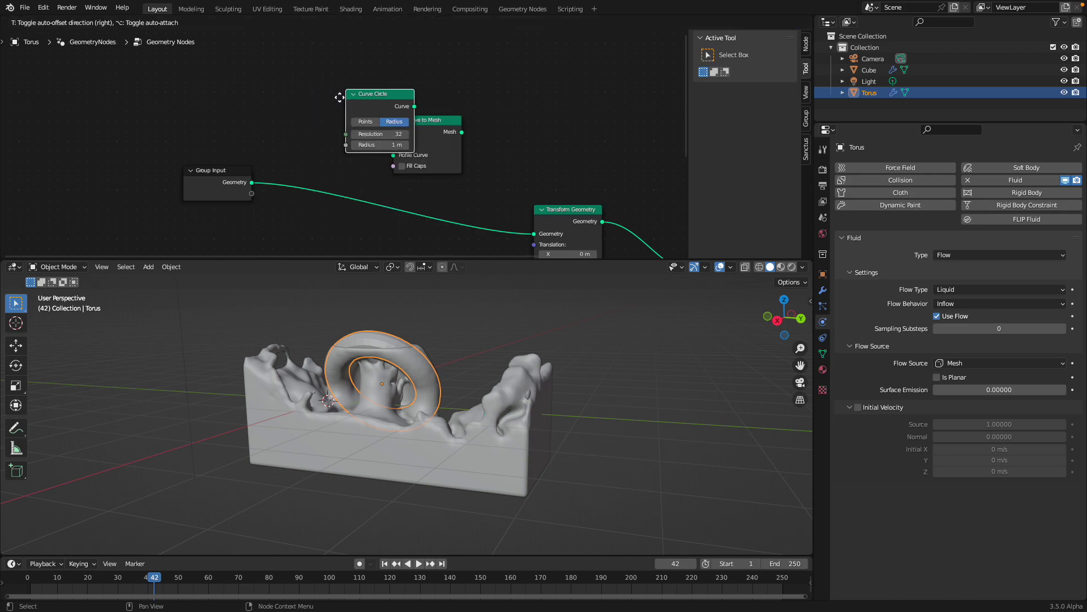
click(307, 77)
key(shift+d)
click(218, 78)
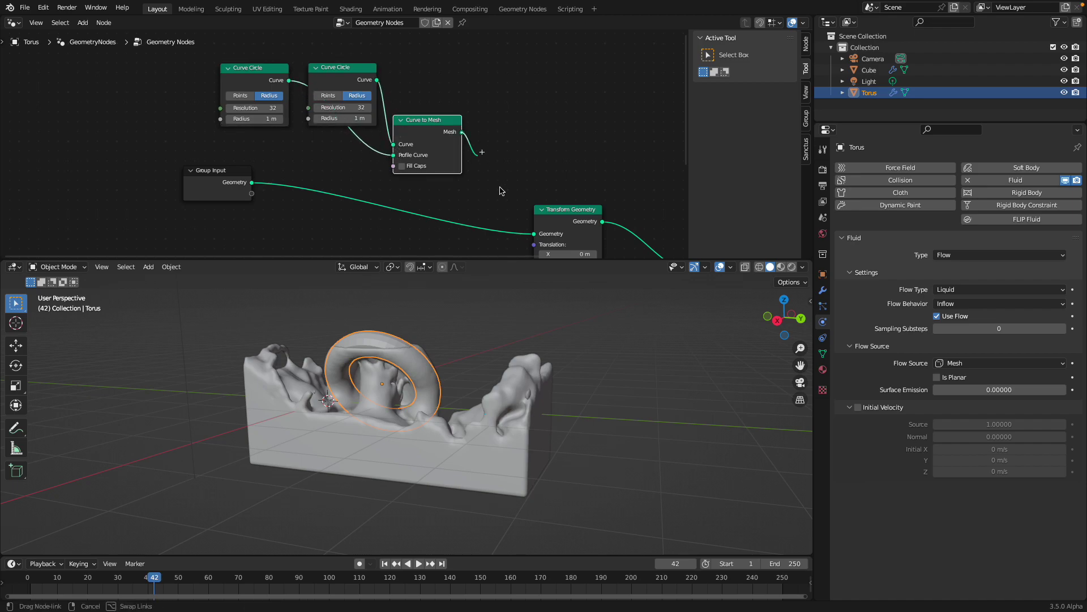
drag(534, 237, 534, 233)
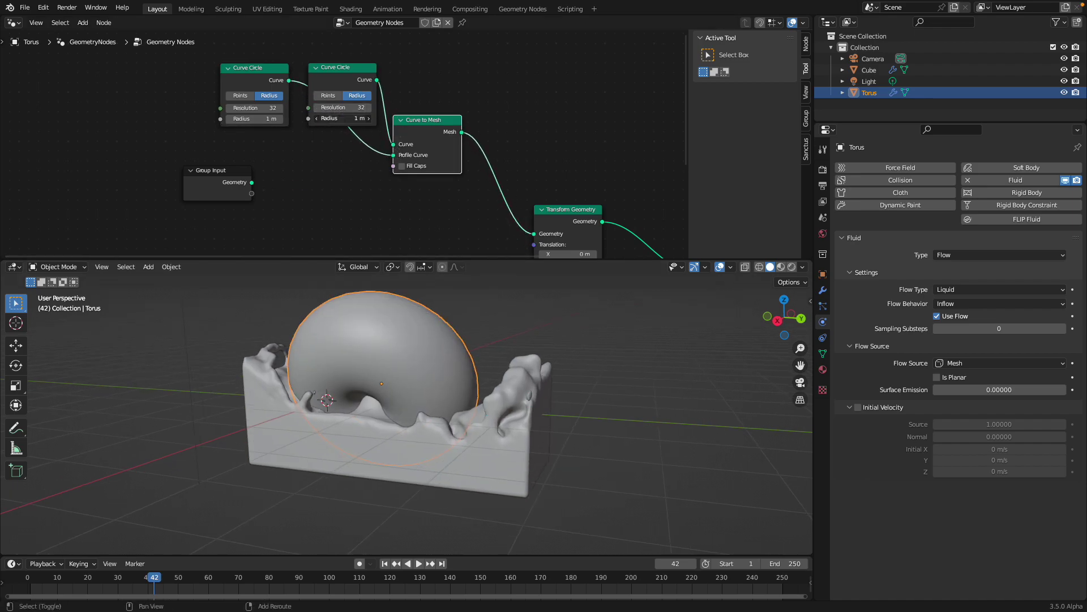
Set the main Curve Circle's radius to 1.25 m and the profile Curve Circle's radius to 0.18 m.
mouse_move(314, 118)
mouse_down()
mouse_move(284, 118)
mouse_move(329, 118)
mouse_up()
drag(255, 118, 229, 118)
middle_drag(442, 294, 521, 323)
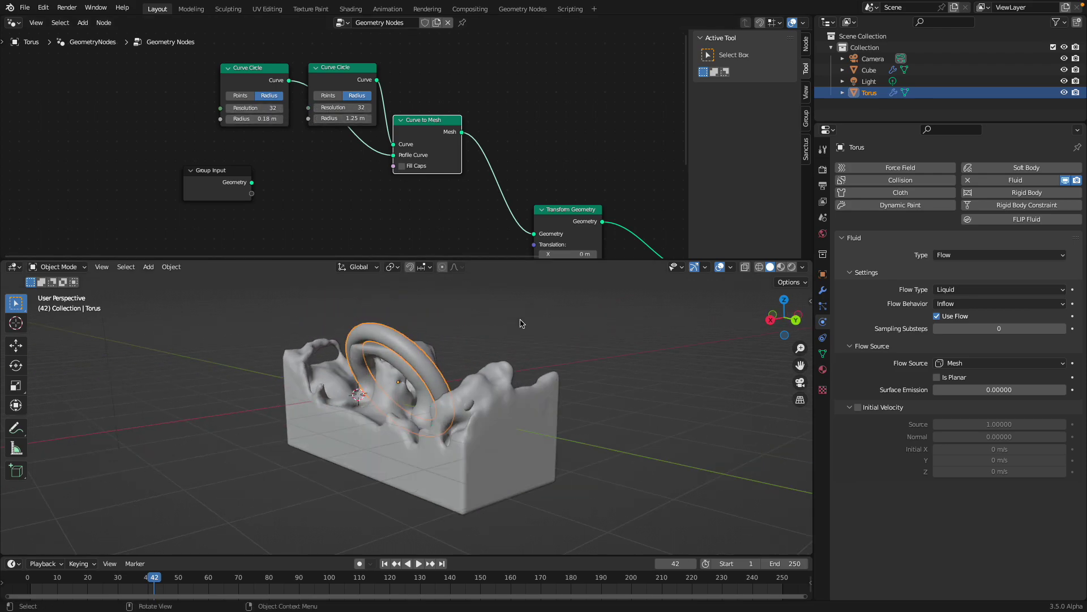
Select the domain cube and raise its top face along Z to make the domain taller.
click(555, 380)
key(Tab)
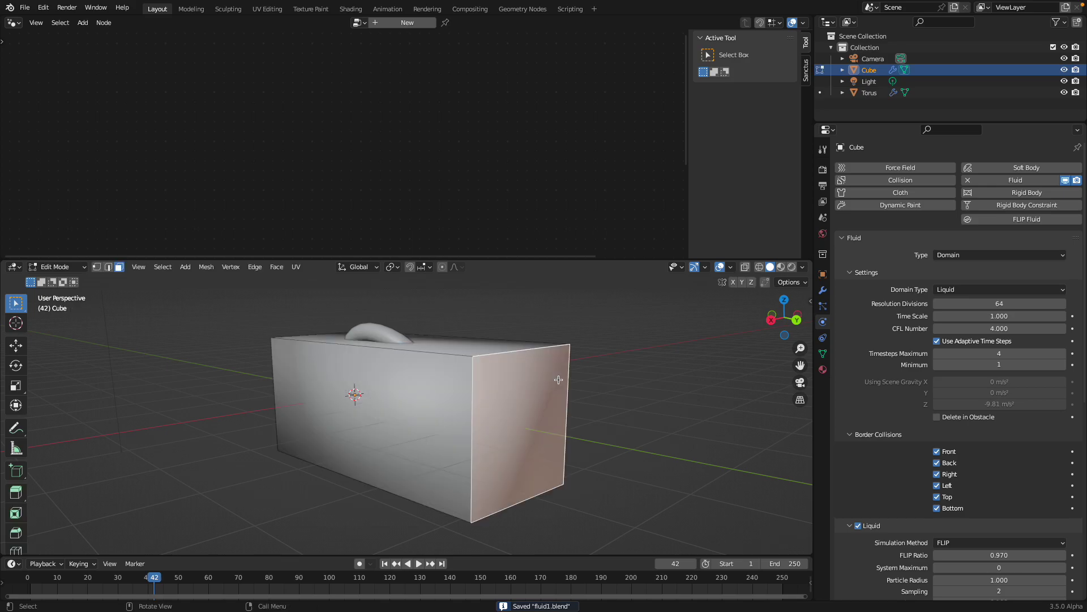
middle_drag(556, 380, 483, 352)
key(Tab)
key(Tab)
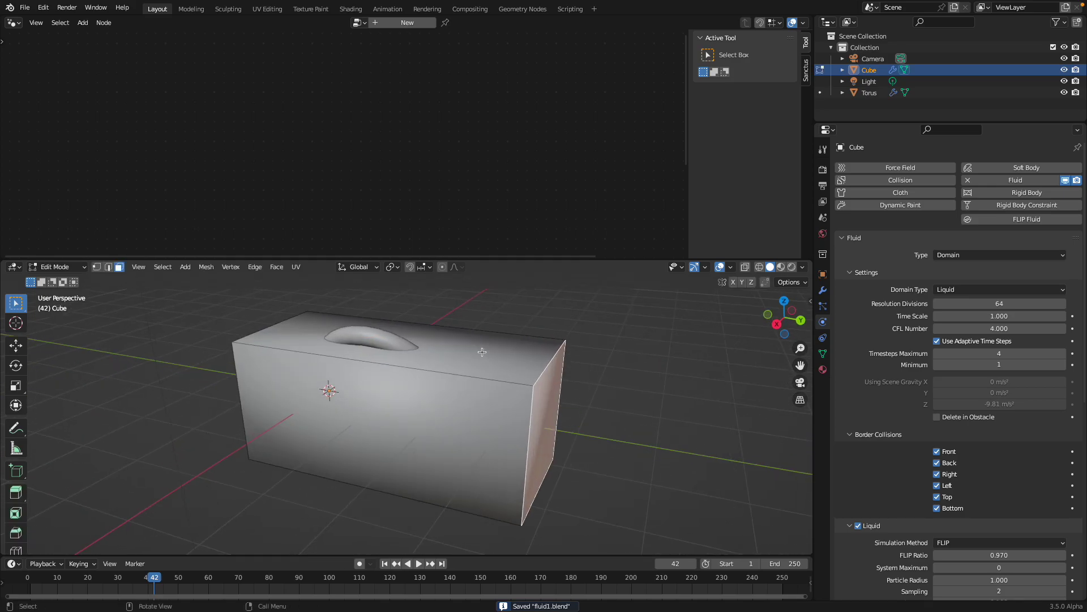
click(481, 351)
key(g)
key(z)
click(569, 335)
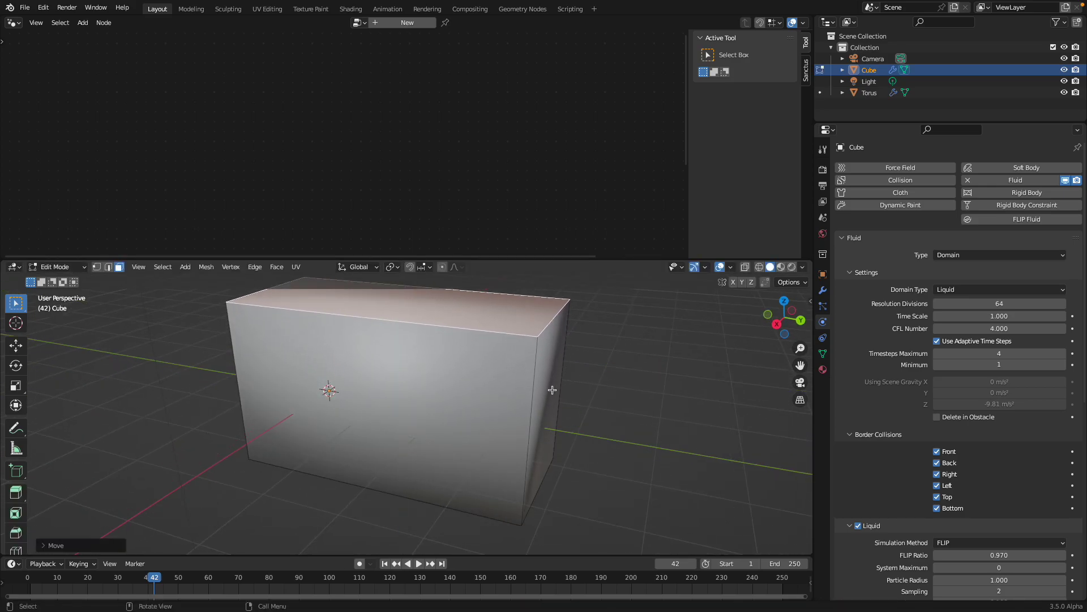
Move the domain's +Y end face outward along Y to lengthen it, leave mesh editing and save the file.
click(551, 389)
key(g)
key(y)
click(582, 398)
key(Tab)
middle_drag(583, 399, 568, 383)
key(ctrl+s)
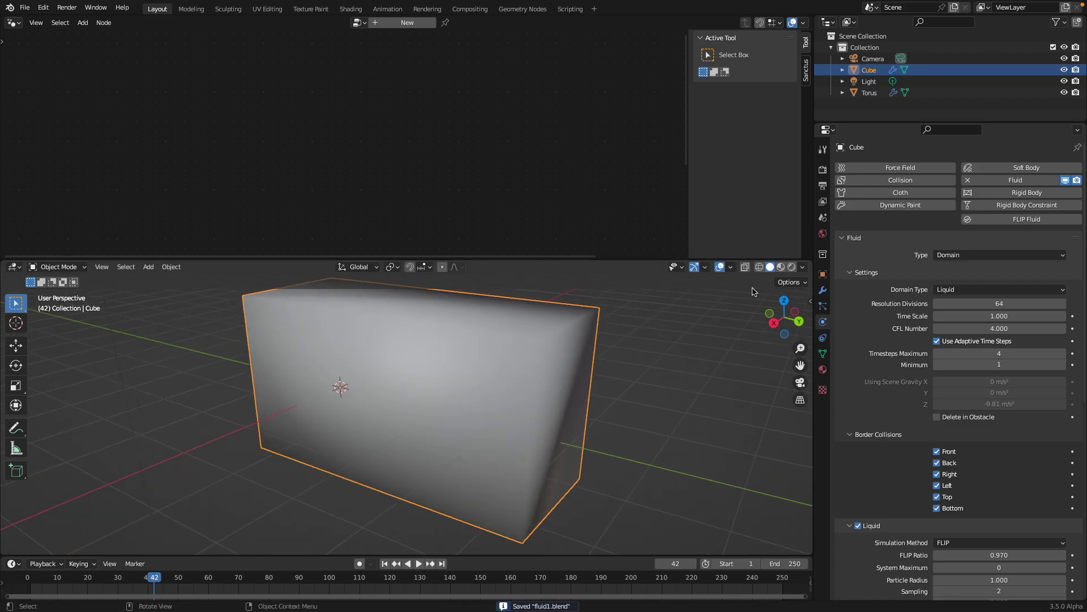
Play the liquid simulation in the enlarged domain for about a dozen frames.
click(423, 564)
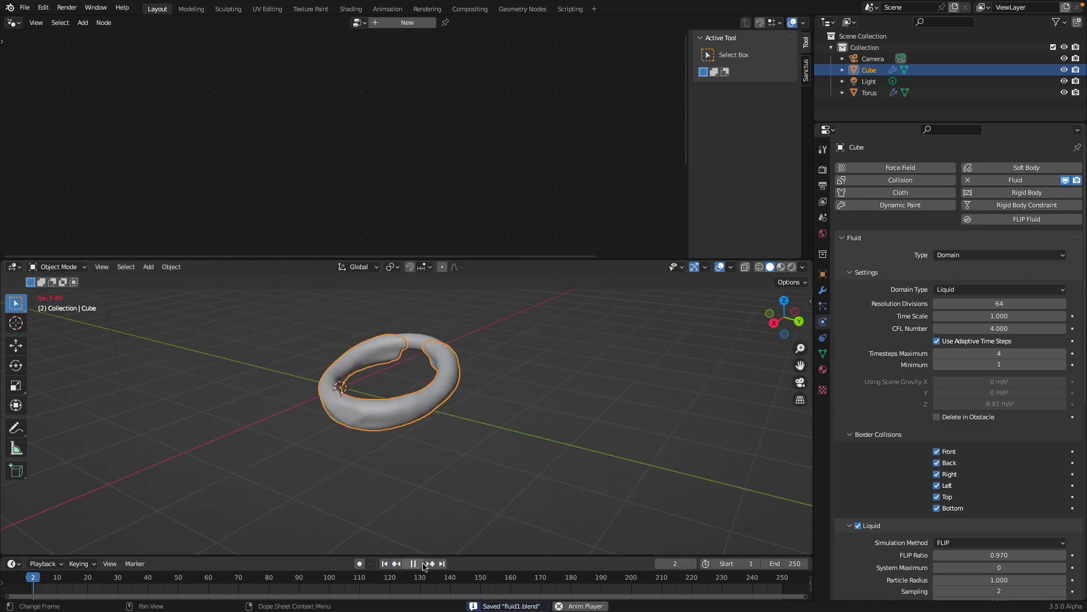
click(423, 563)
mouse_move(465, 486)
middle_down()
mouse_move(504, 461)
mouse_move(466, 472)
middle_up()
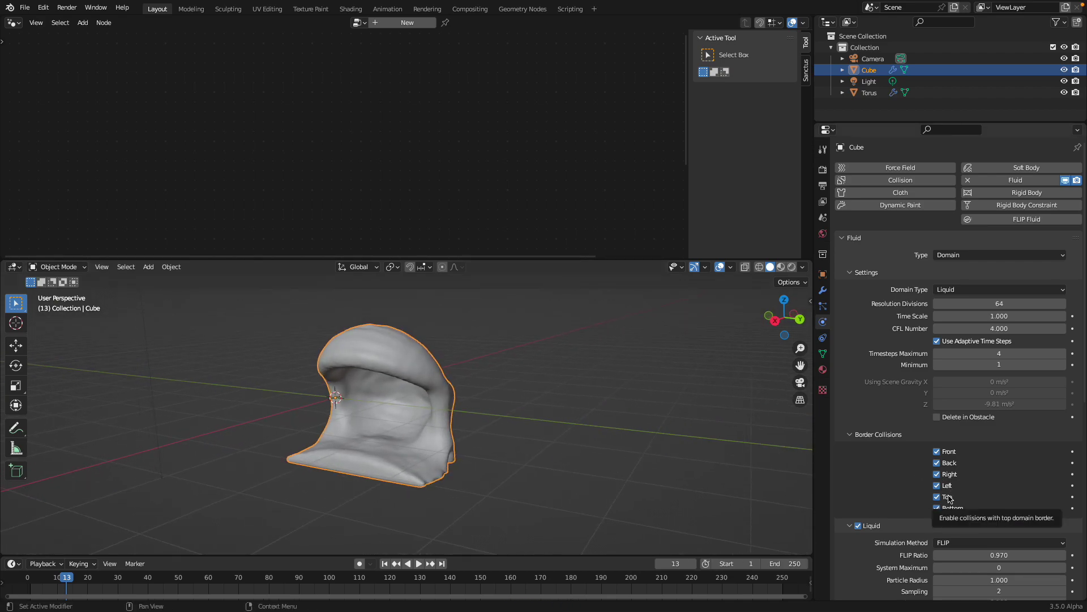
Disable the domain's Front, Back, Right and Left border collisions and replay the simulation from frame 1.
click(952, 463)
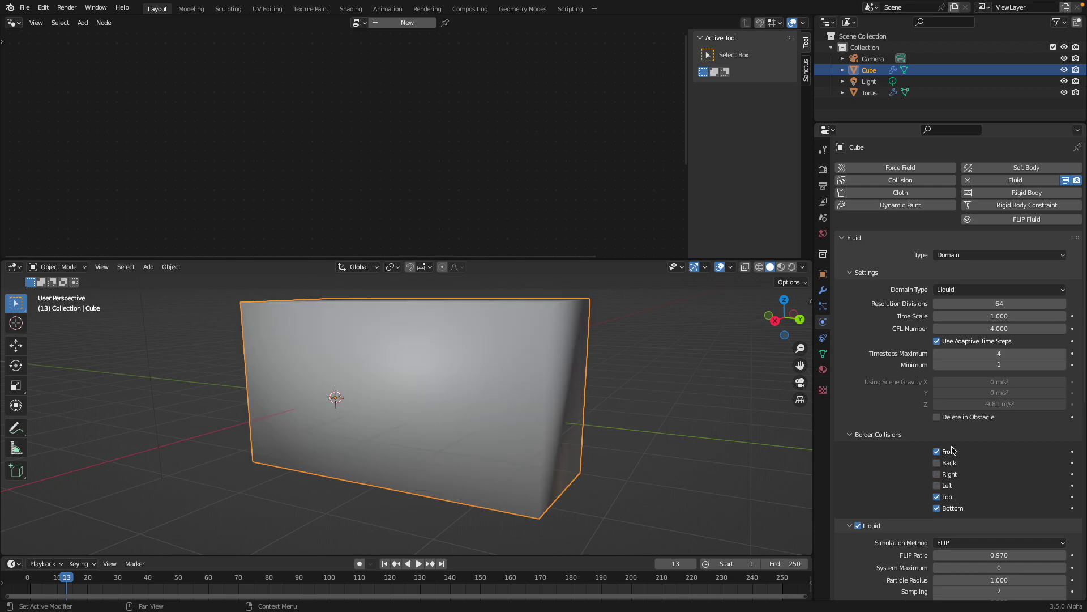
click(386, 564)
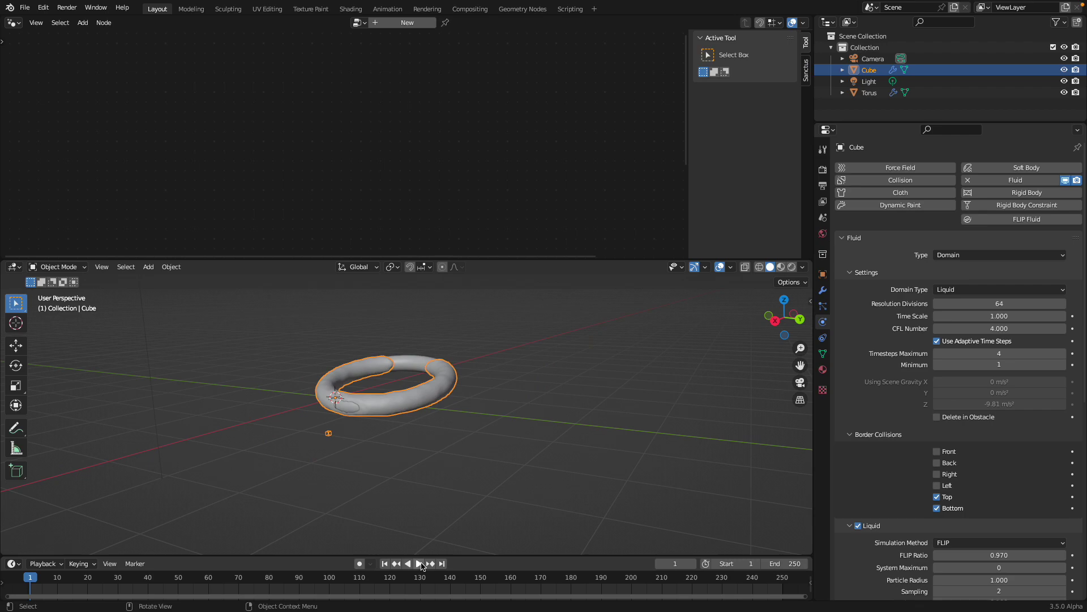
click(419, 564)
middle_drag(443, 519, 472, 429)
key(space)
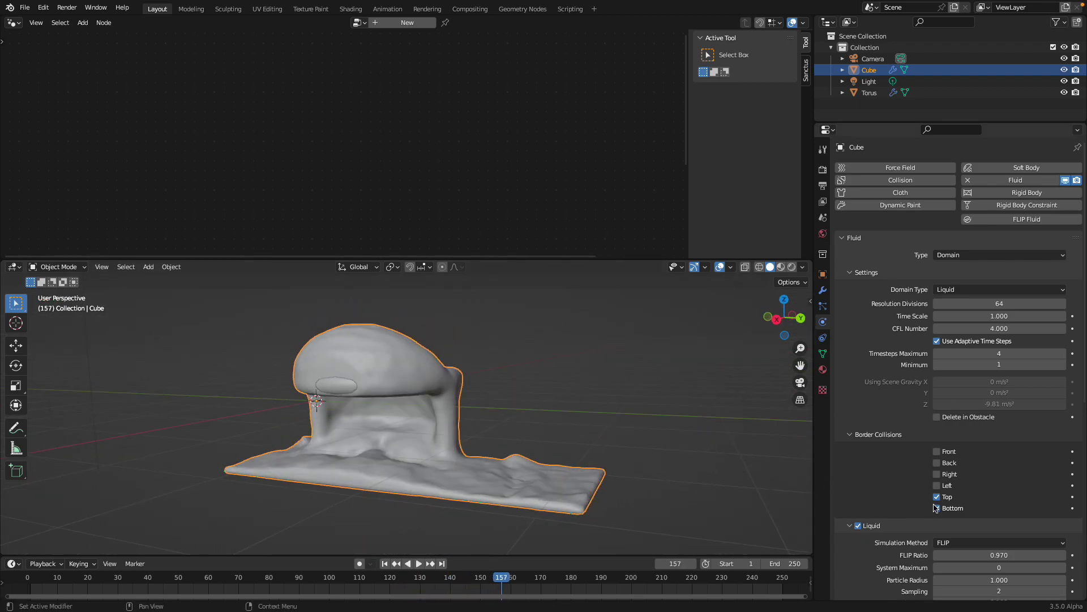
Disable the domain's Top border collision and replay the simulation from frame 1, stopping around frame 53.
click(937, 497)
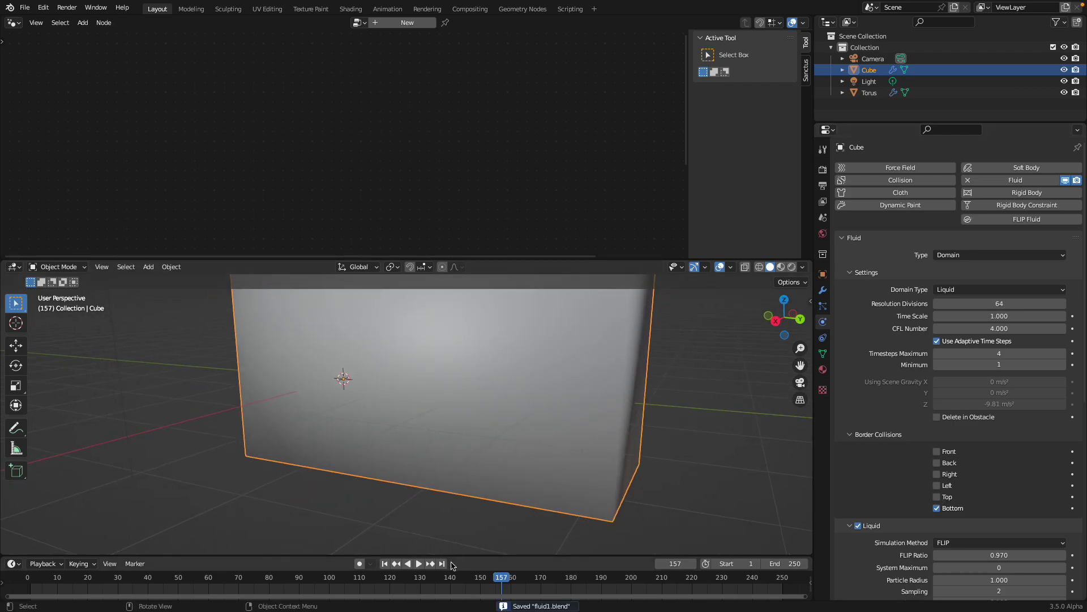
click(385, 564)
key(space)
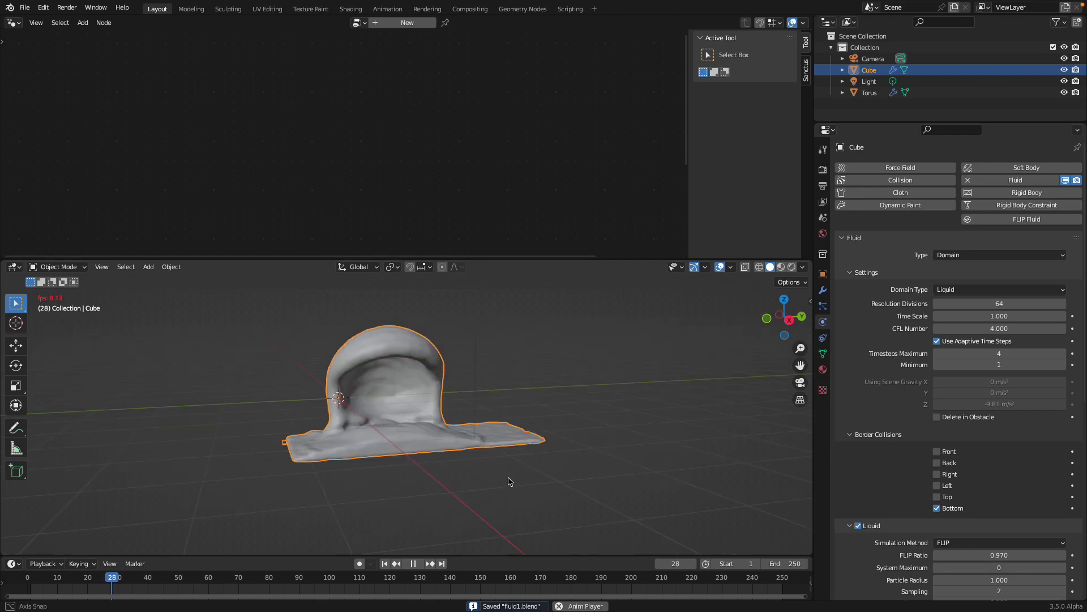
middle_drag(494, 484, 467, 431)
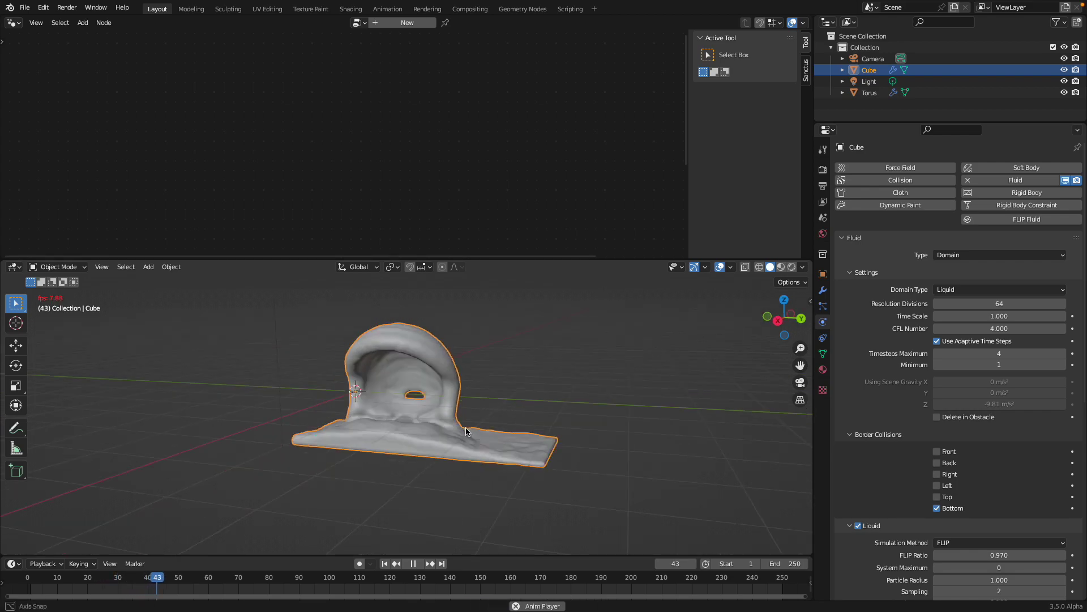
key(space)
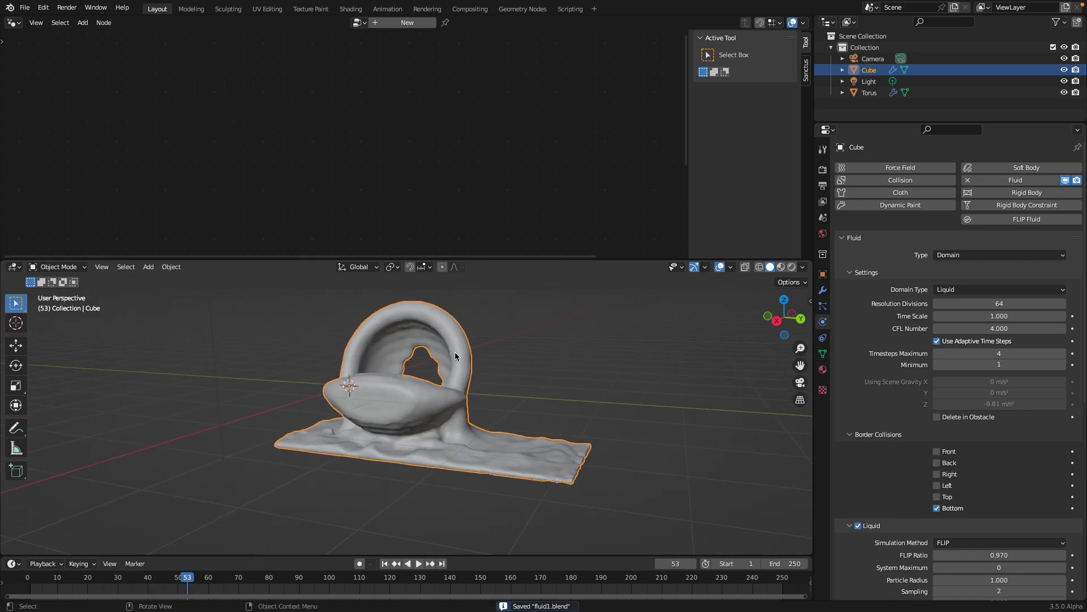
Select the torus and spread its Curve Circle and Curve to Mesh nodes apart to free space between them.
click(865, 93)
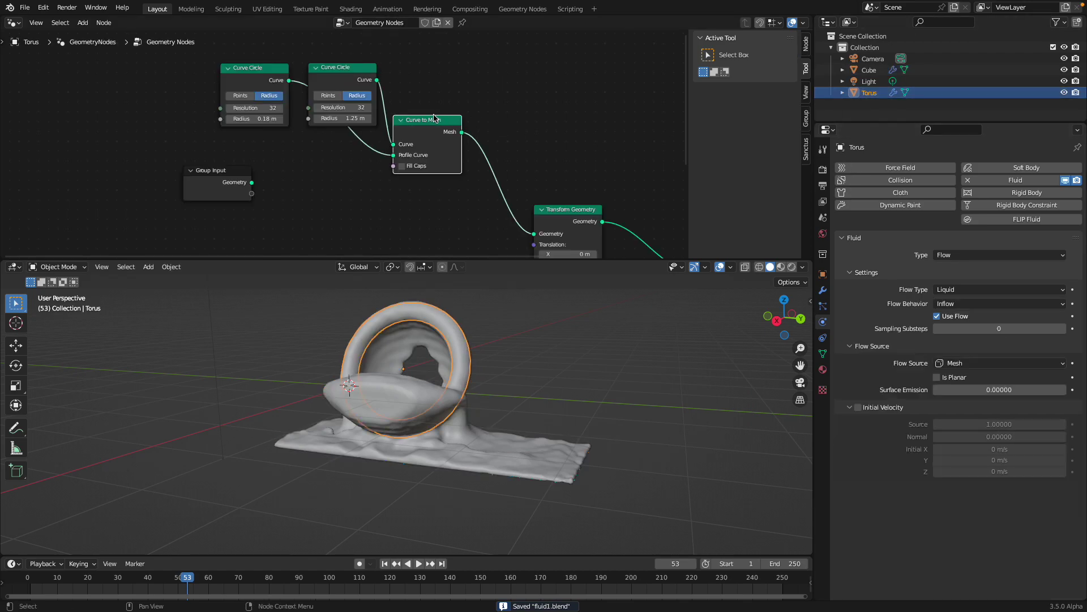
middle_drag(419, 125, 415, 134)
drag(415, 134, 446, 129)
middle_drag(350, 112, 361, 137)
drag(232, 110, 147, 131)
drag(344, 100, 268, 75)
Insert a Transform Geometry node between the 1.25 m Curve Circle and Curve to Mesh, with scale X 1.1 and Y 2.
middle_drag(373, 73, 386, 105)
key(shift+a)
click(390, 104)
text(tra)
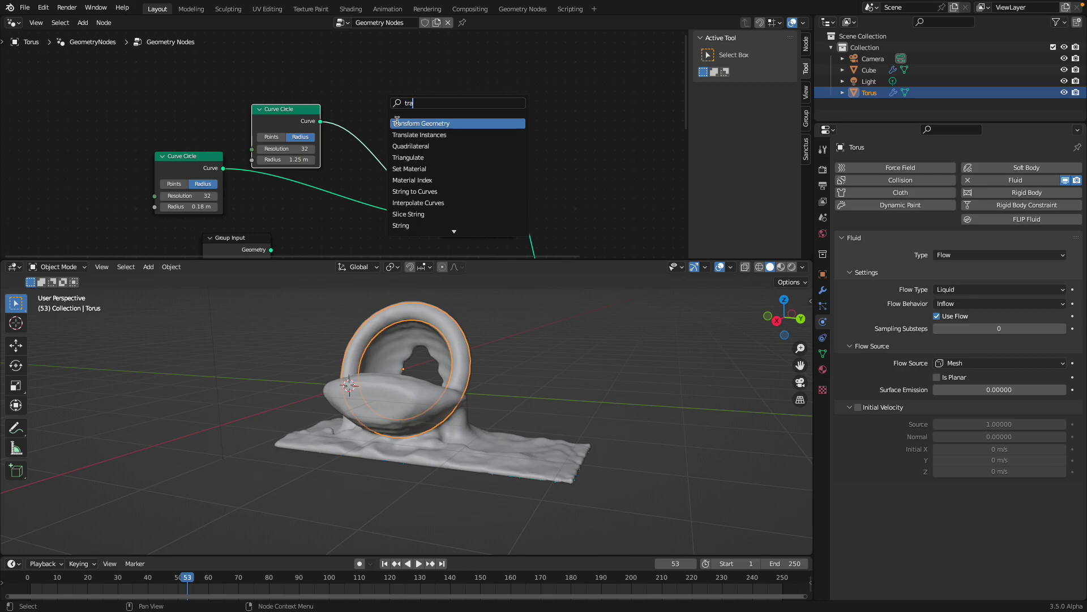
click(397, 123)
click(392, 147)
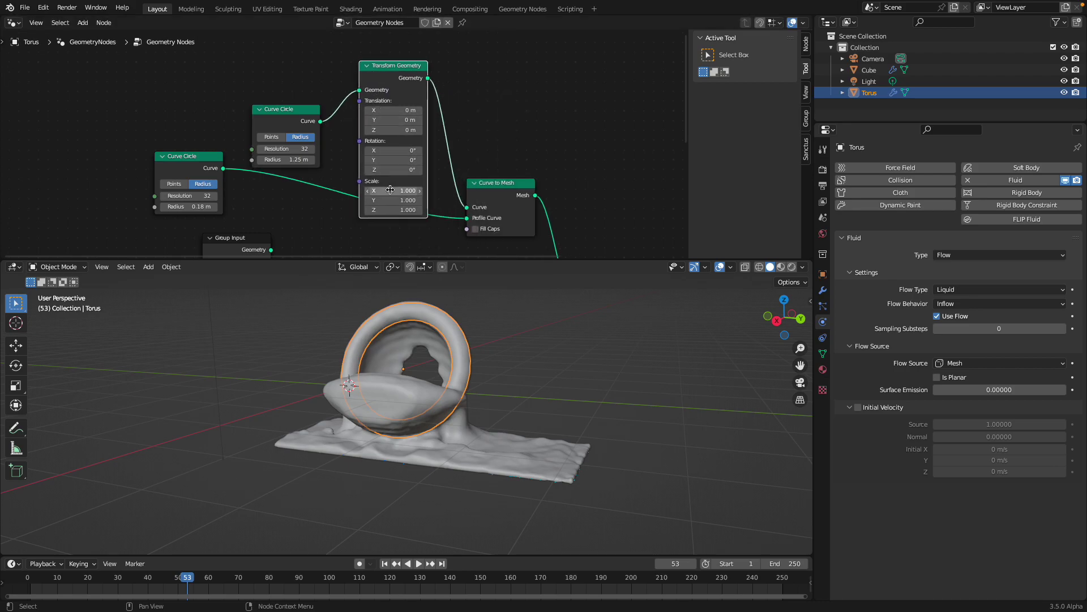
drag(390, 189, 448, 199)
middle_drag(499, 363, 531, 366)
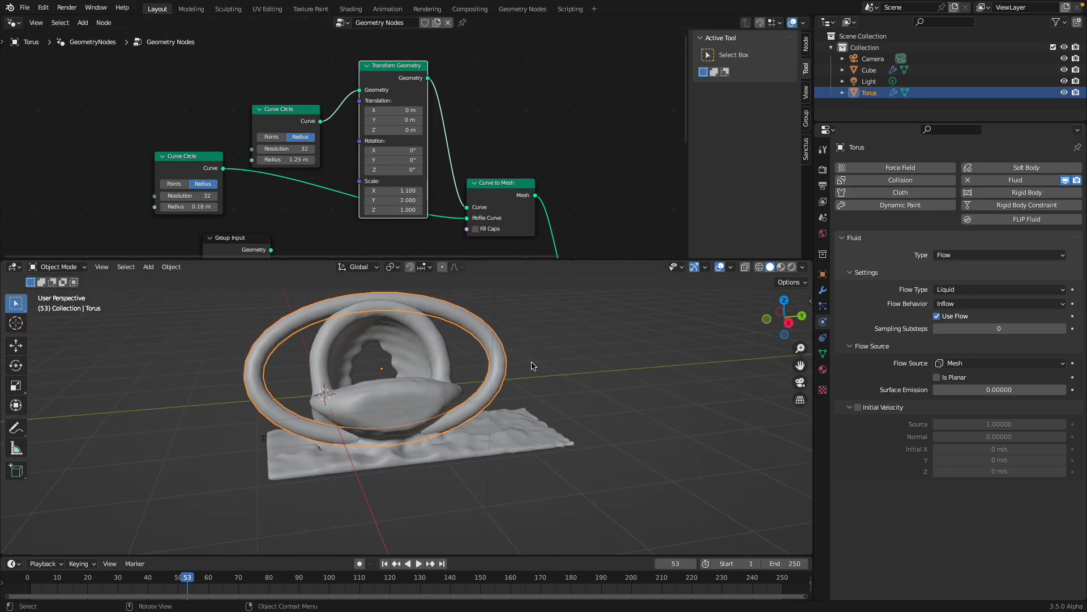
Simulate the liquid from frame 1 with the stretched torus and inspect the flow from several angles.
click(393, 563)
click(419, 563)
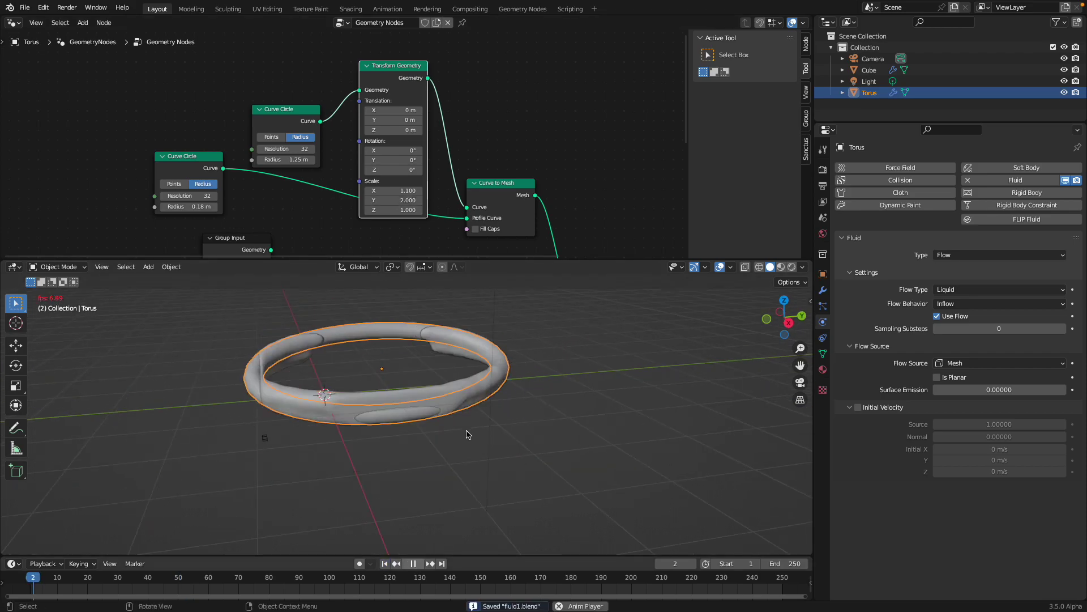
middle_drag(469, 432, 432, 432)
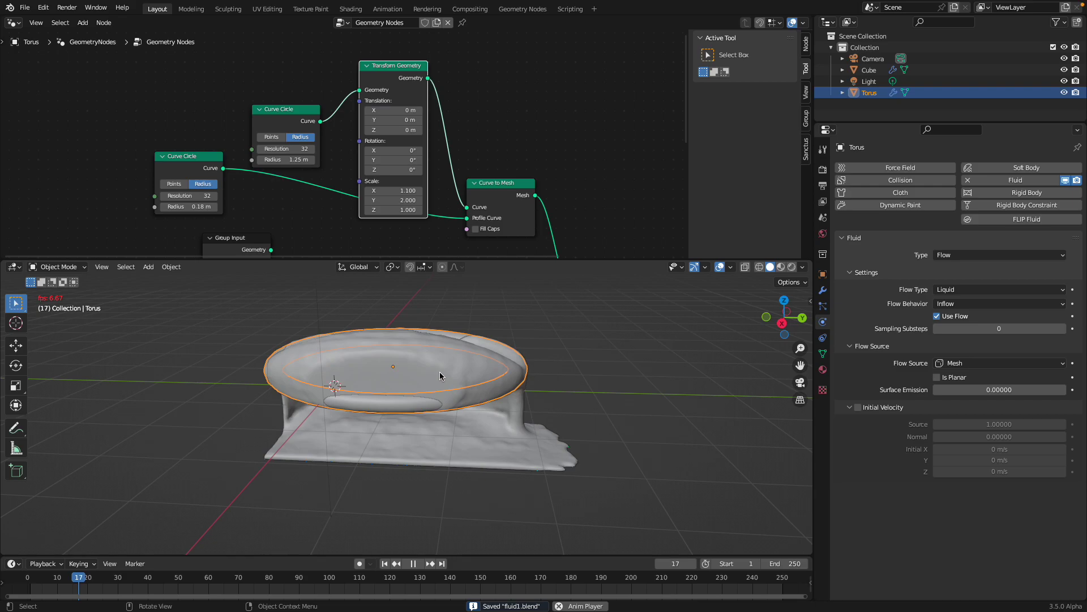
middle_drag(439, 371, 476, 391)
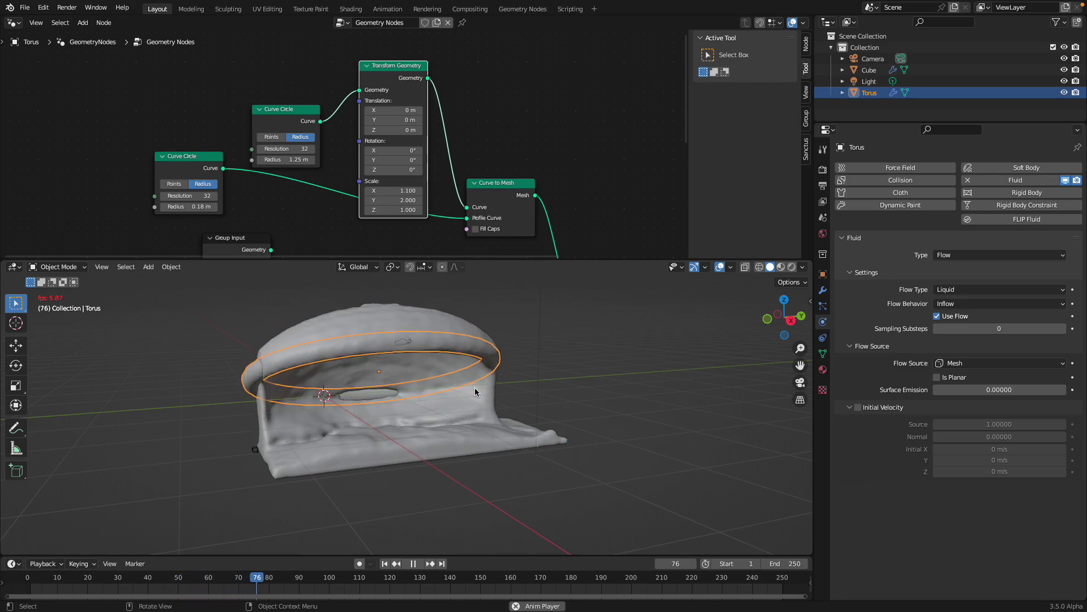
middle_drag(474, 388, 417, 391)
key(space)
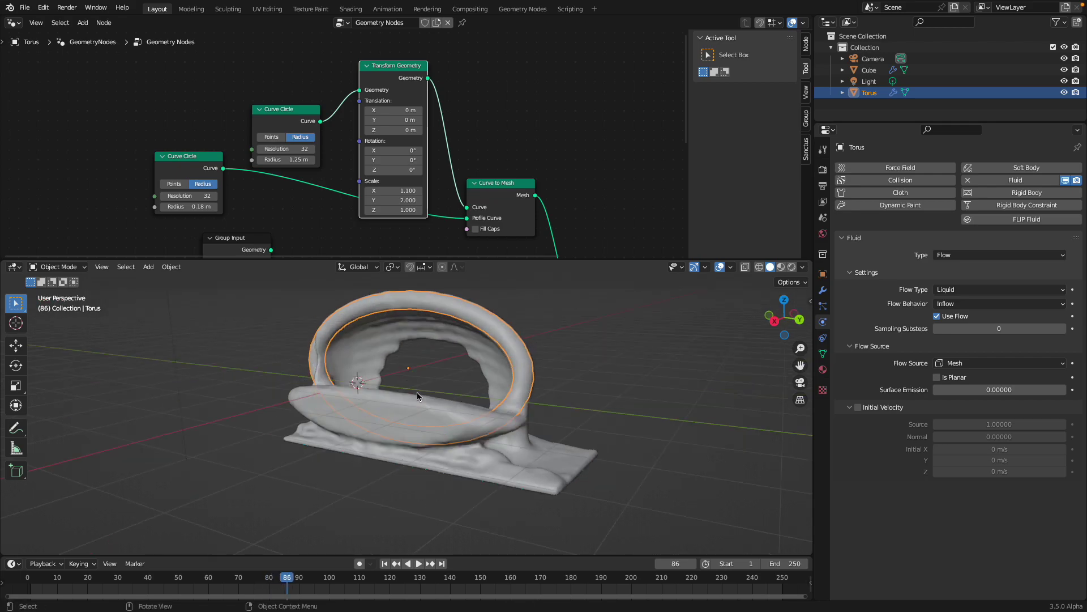
Replay the simulation from frame 1 up to about frame 160, viewing it from different sides, and save the file.
click(385, 564)
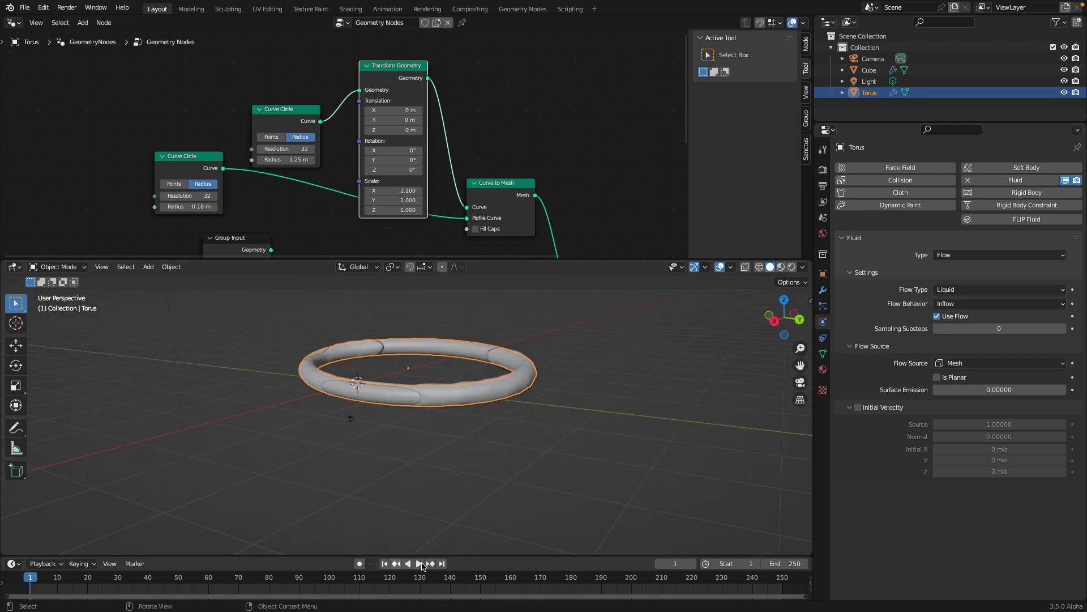
click(419, 564)
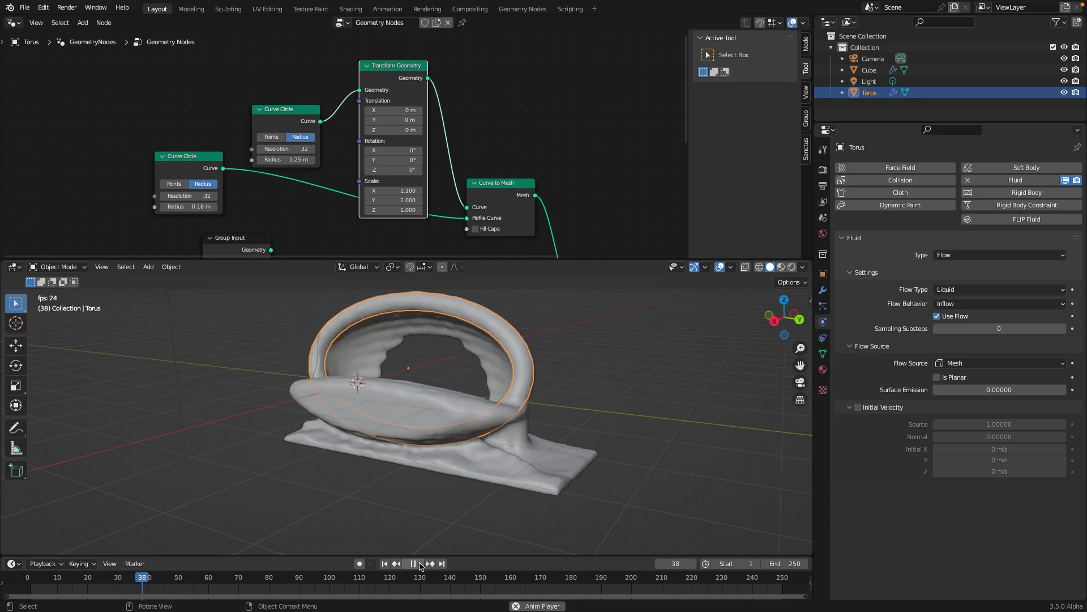
middle_drag(419, 530, 485, 455)
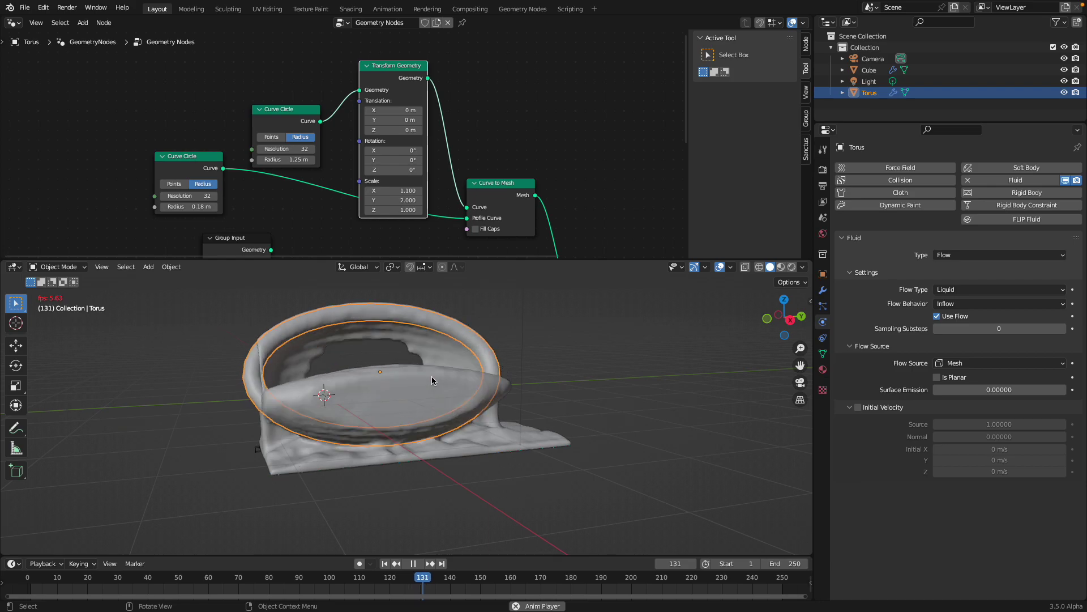
middle_drag(445, 369, 484, 385)
key(space)
key(ctrl+s)
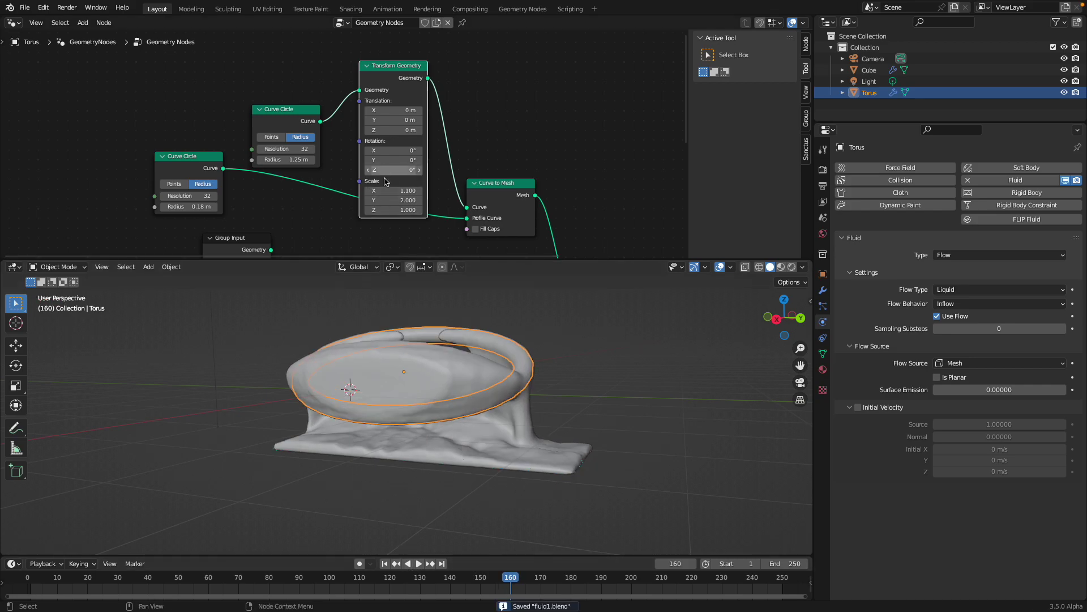
Fine-tune the value that drives the torus's rotation in its node tree.
scroll(318, 168, up, 2)
middle_drag(253, 180, 260, 131)
scroll(302, 238, down, 2)
middle_drag(302, 241, 265, 148)
scroll(402, 195, down, 2)
middle_drag(407, 197, 331, 90)
scroll(332, 89, up, 2)
shift+drag(233, 212, 223, 212)
middle_drag(353, 135, 356, 254)
middle_drag(366, 160, 384, 225)
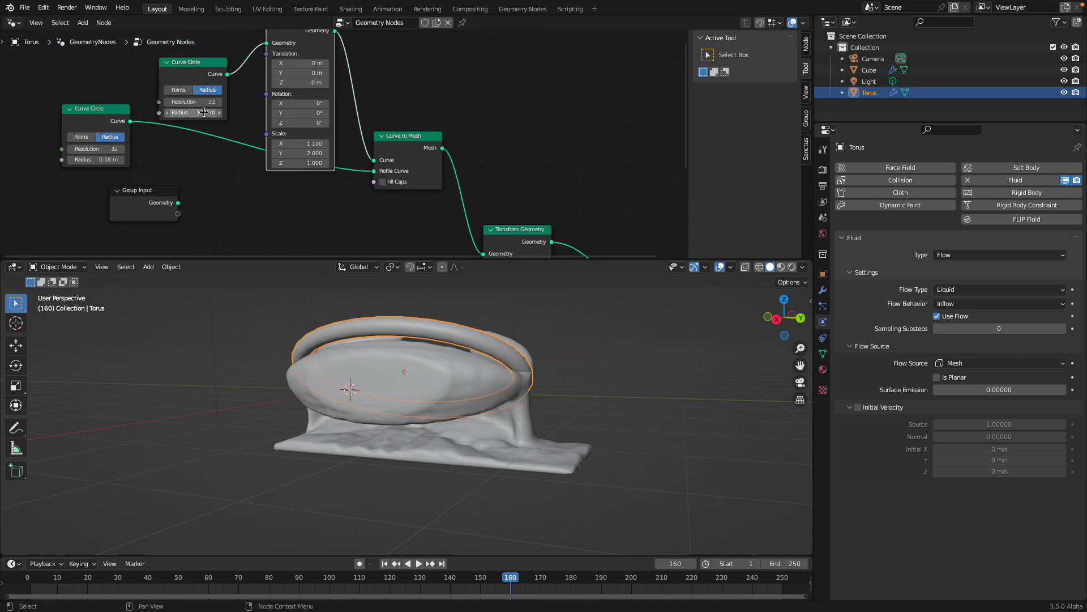
Reduce the main Curve Circle's radius to 1.04 m and the profile Curve Circle's radius to 0.08 m, and save.
drag(203, 112, 190, 113)
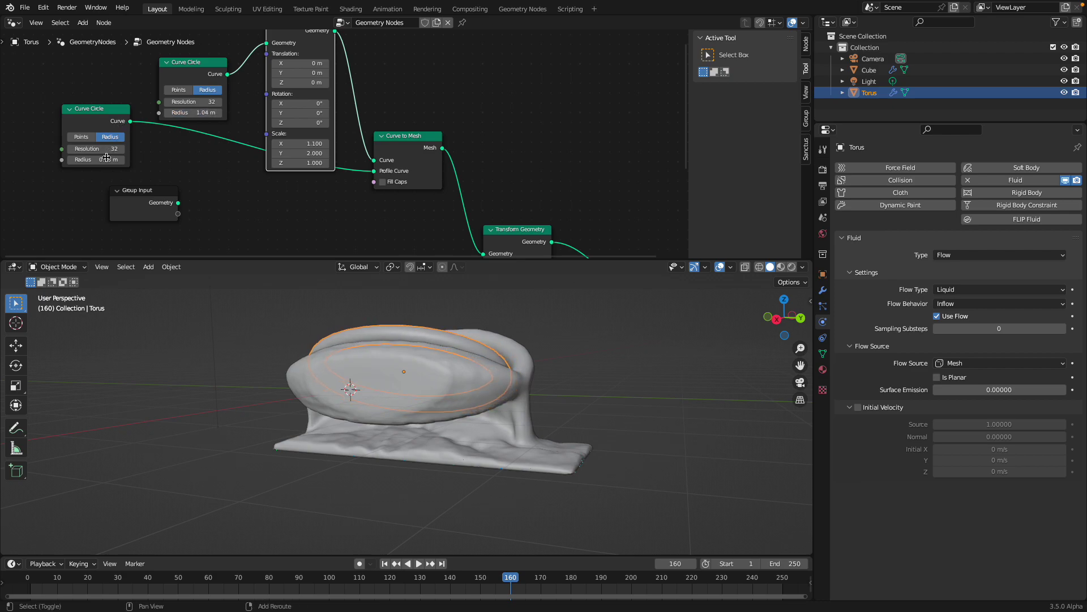
drag(106, 161, 101, 161)
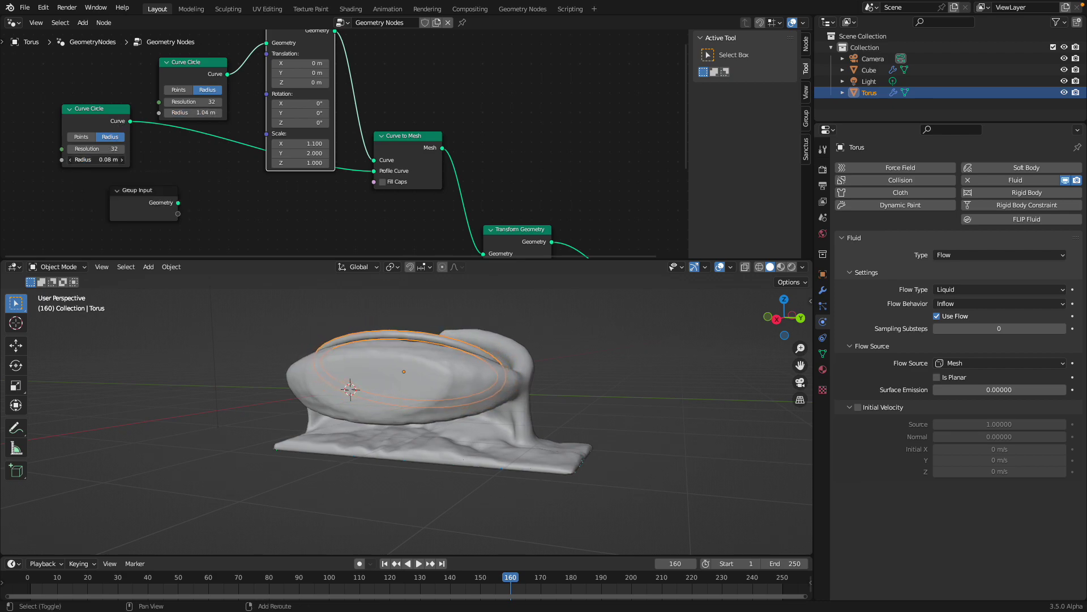
key(ctrl+s)
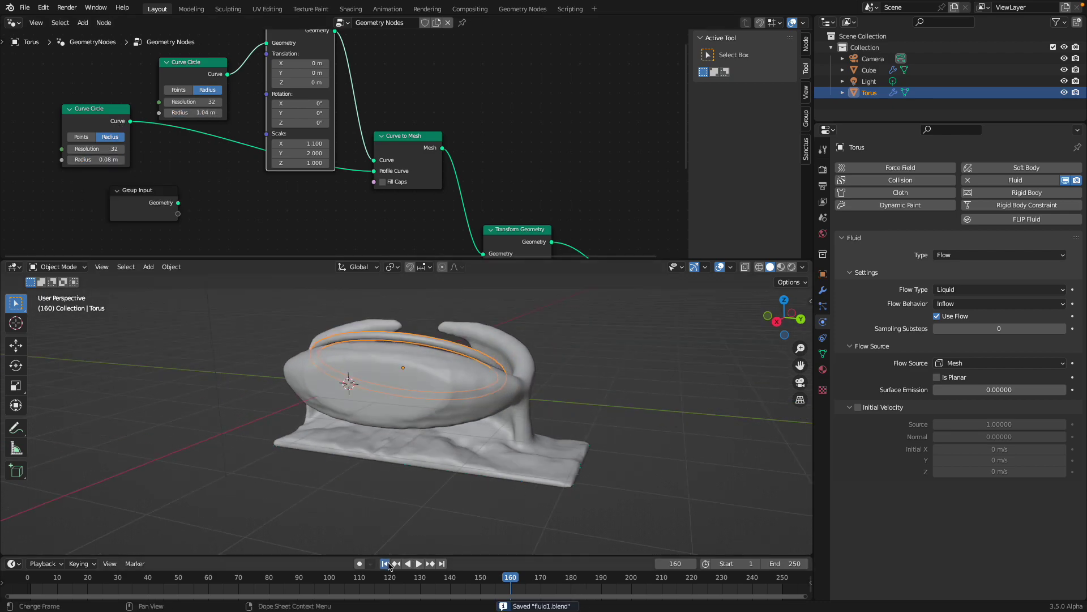
Simulate the liquid from frame 1 with the thinner torus, stop around frame 43 and save the file.
click(385, 563)
click(419, 563)
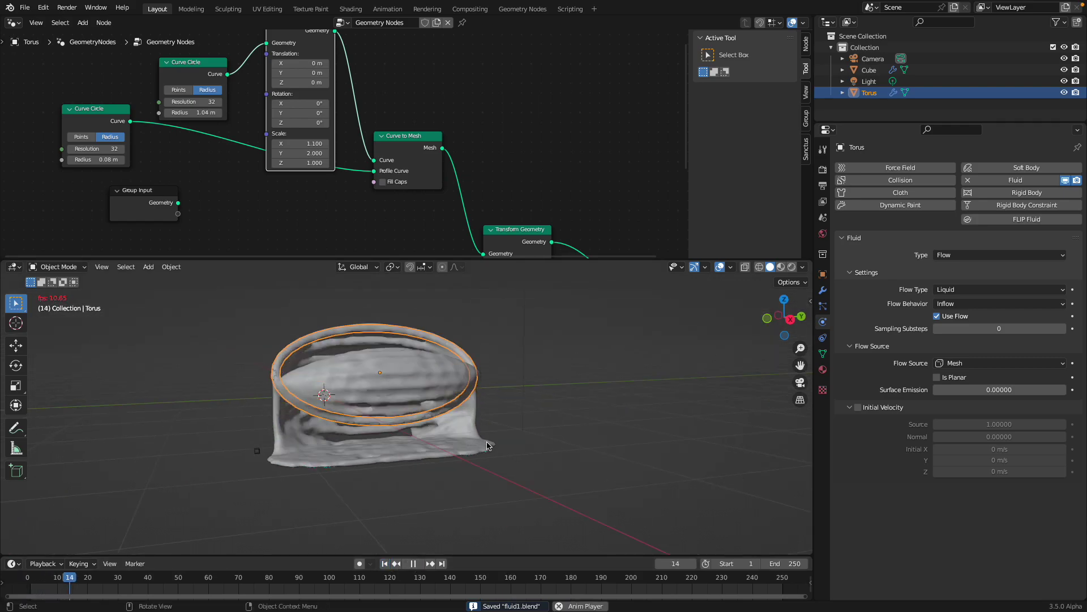
middle_drag(487, 446, 431, 376)
key(space)
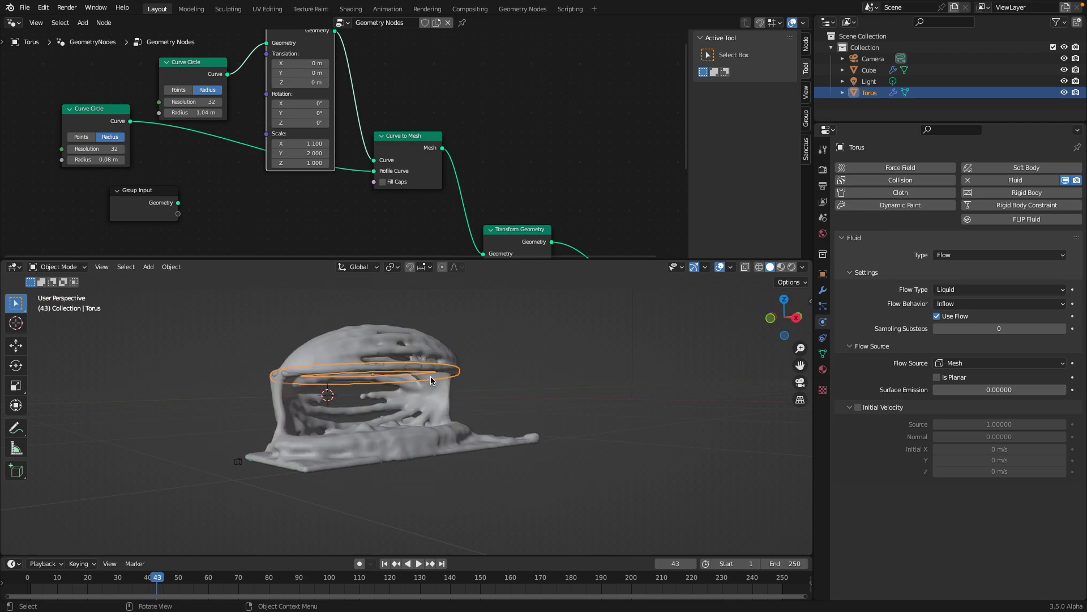
key(ctrl+s)
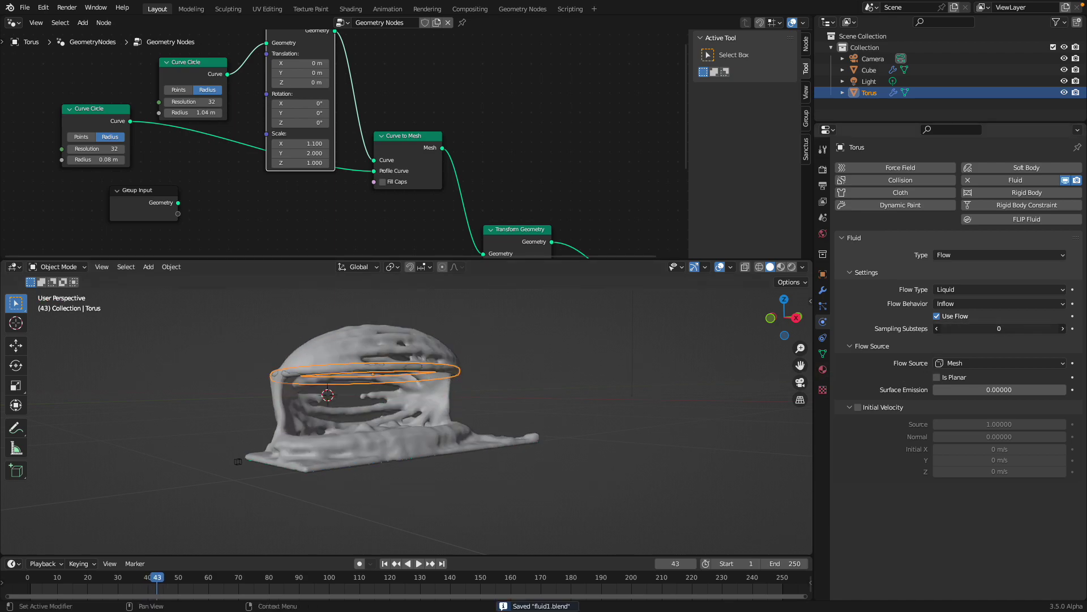
Set the torus inflow's sampling substeps to 4 and replay the simulation from the start for about ten frames.
click(1004, 329)
text(1.04)
key(Return)
middle_drag(602, 387, 540, 396)
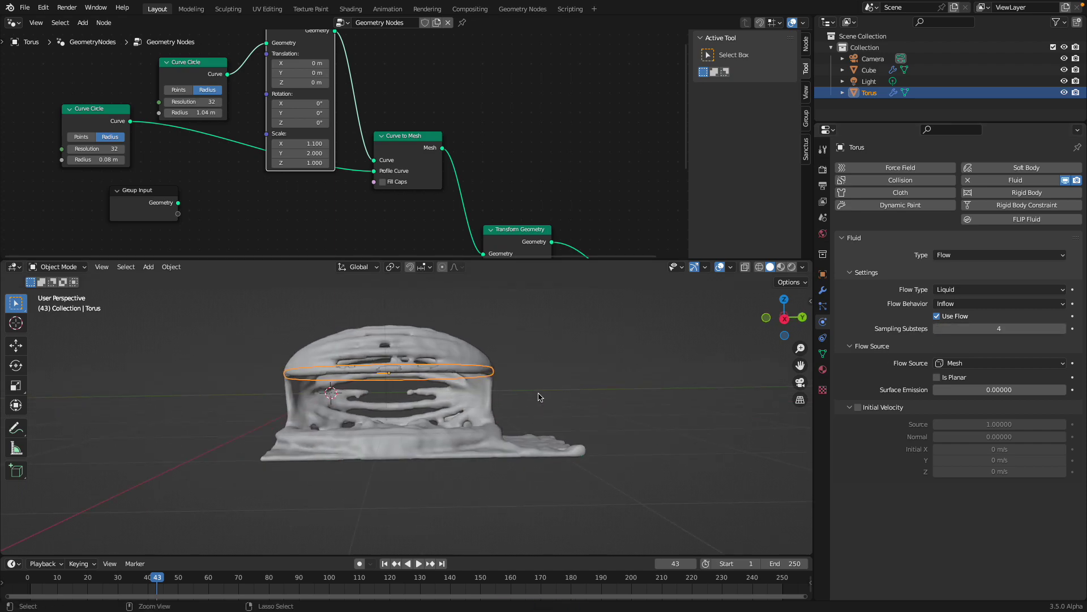
click(416, 566)
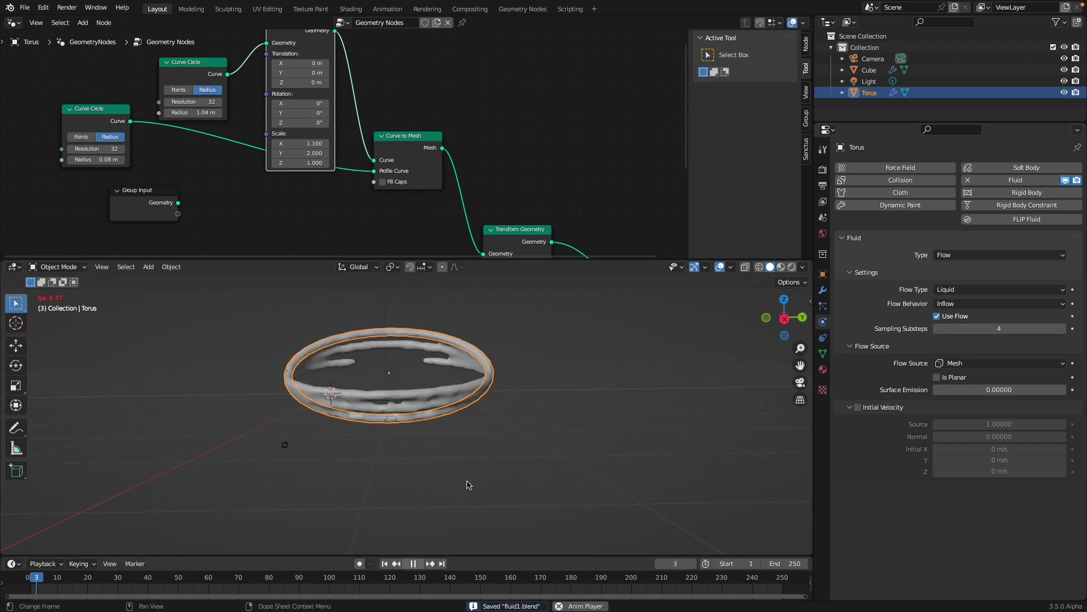
middle_drag(469, 486, 495, 480)
key(space)
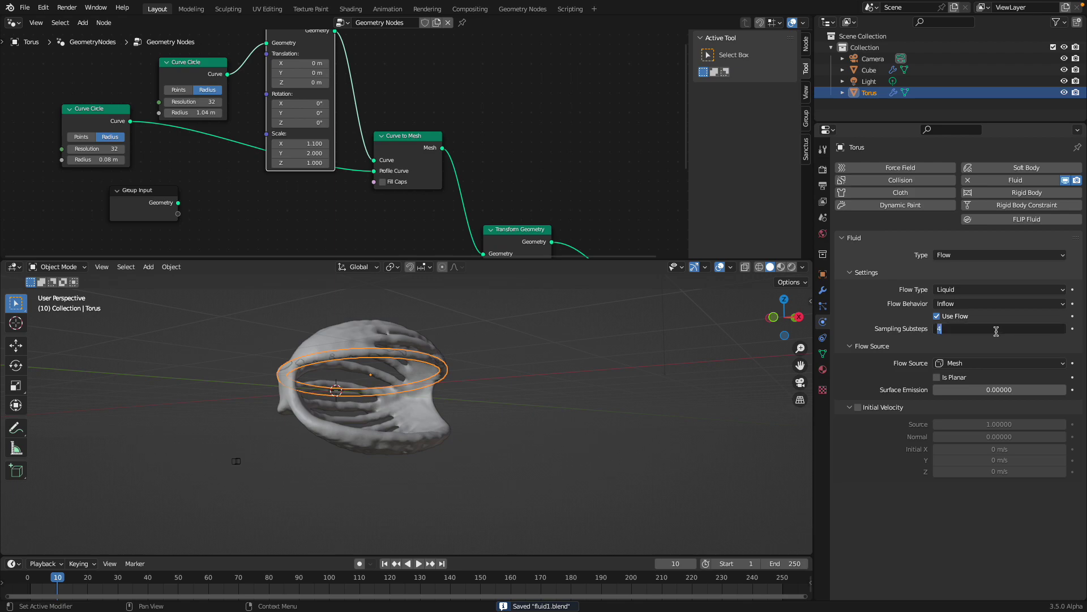
Set the torus inflow's sampling substeps to 10, save, and replay the simulation from frame 1 for about ten frames.
click(997, 332)
text(10)
key(Return)
key(ctrl+s)
middle_drag(510, 442, 438, 531)
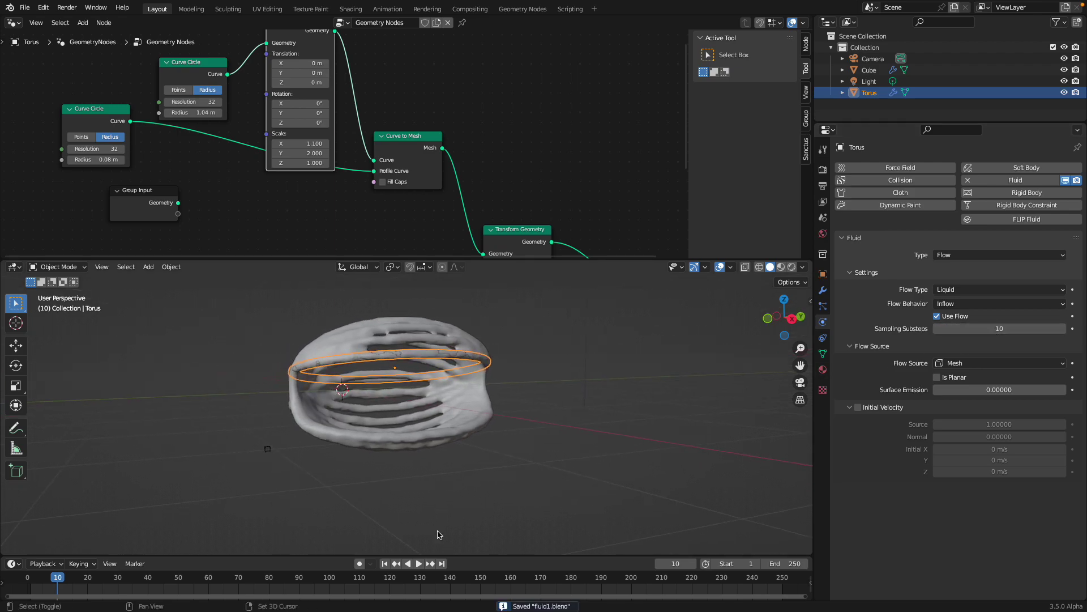
click(385, 563)
click(418, 564)
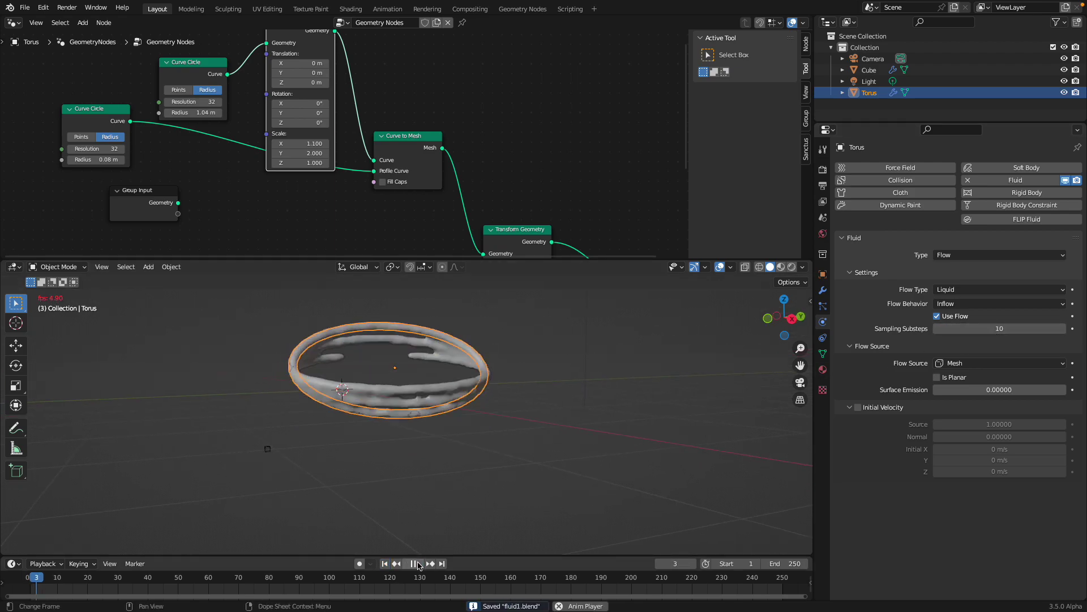
key(space)
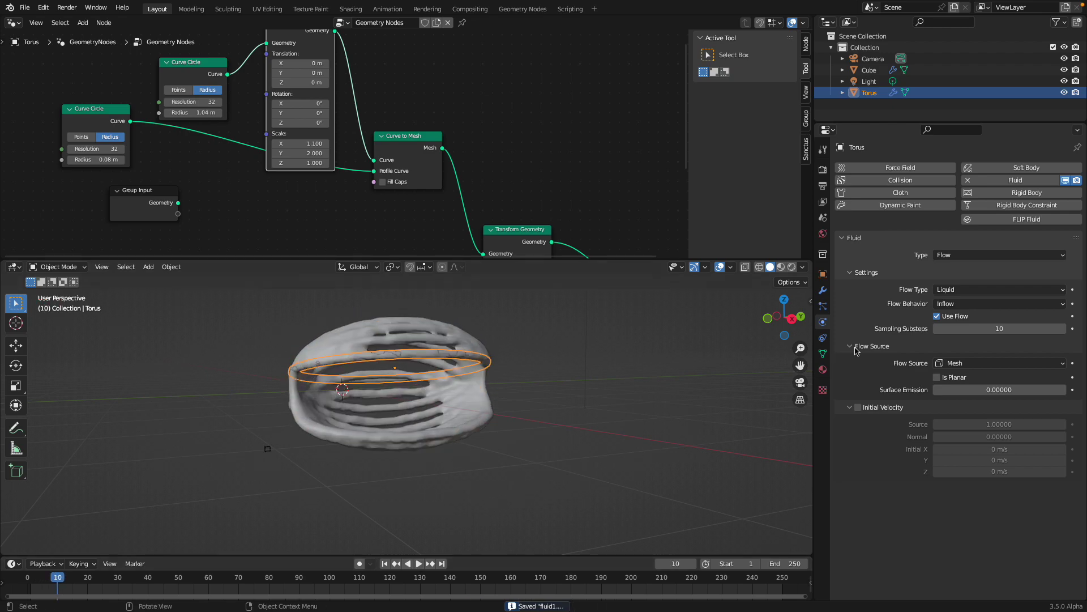
Raise the torus inflow's sampling substeps to 30, save, and replay the simulation from frame 1 to about frame 5.
click(979, 328)
text(30)
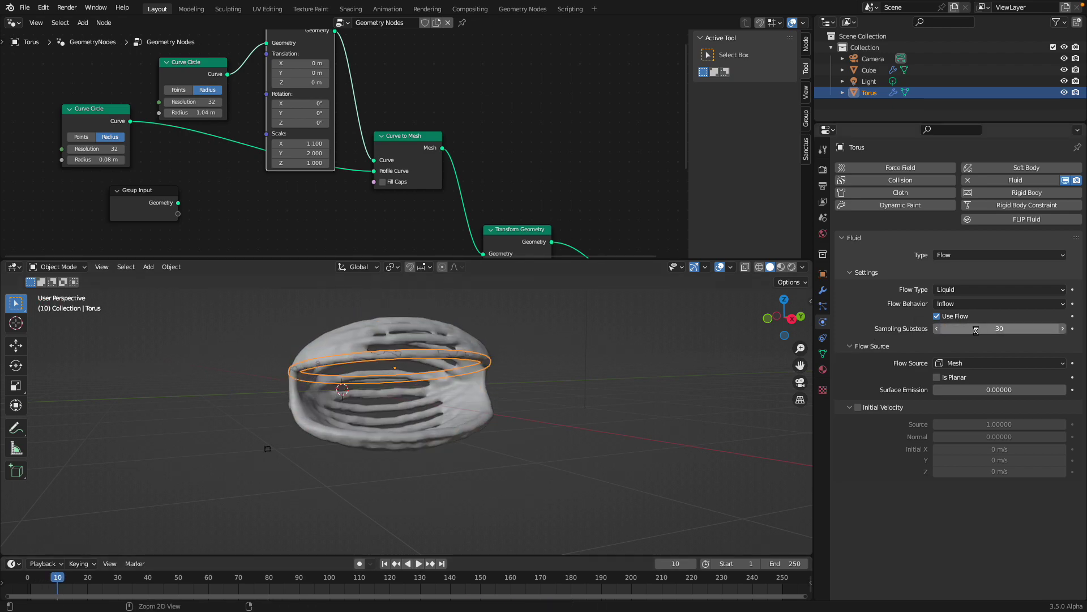
key(Return)
key(ctrl+s)
click(384, 564)
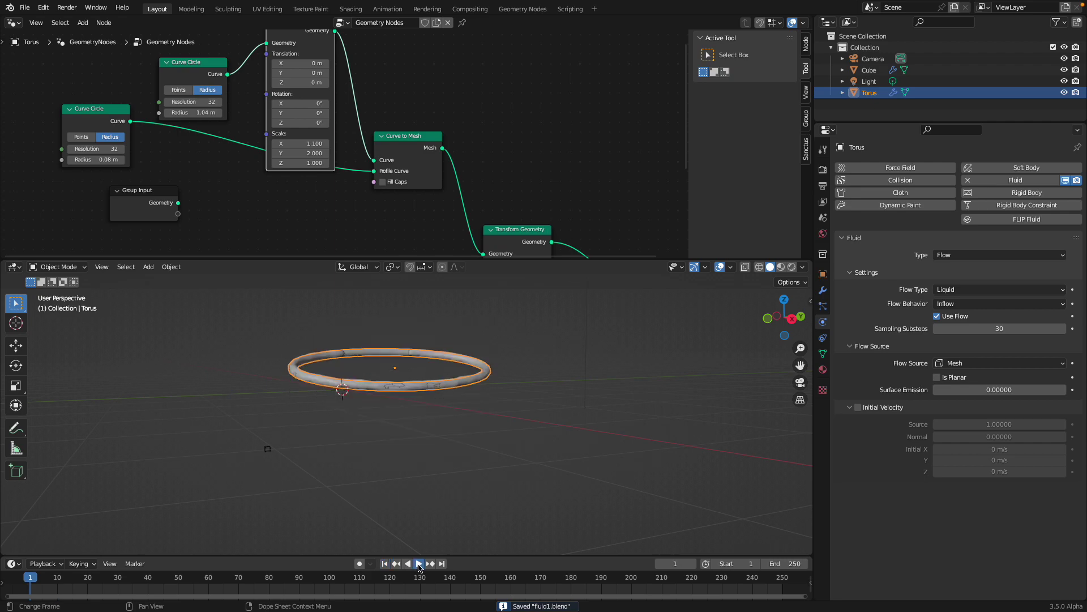
click(418, 564)
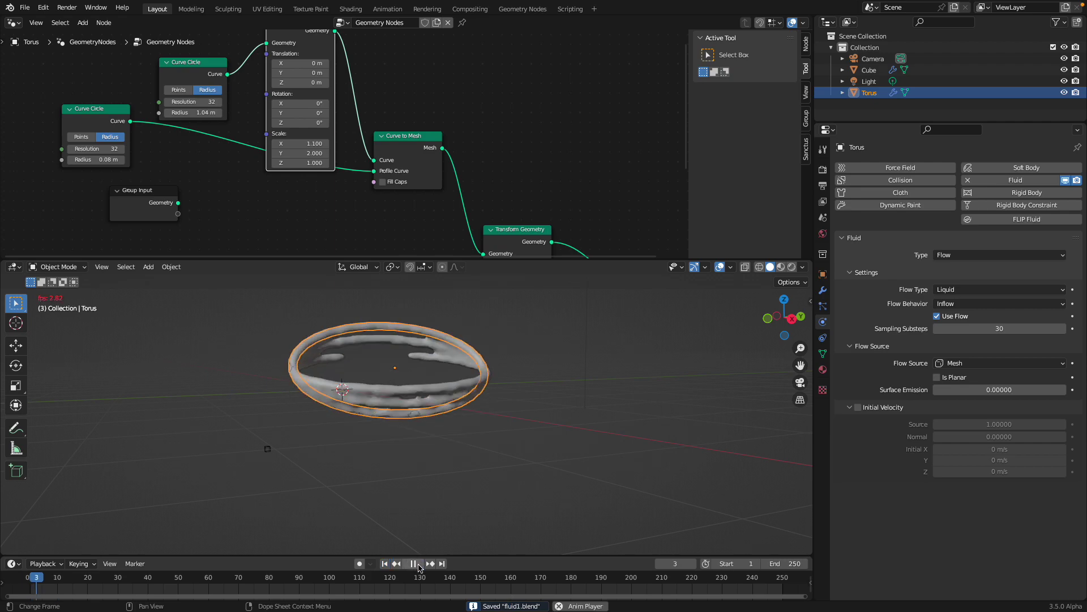
click(415, 564)
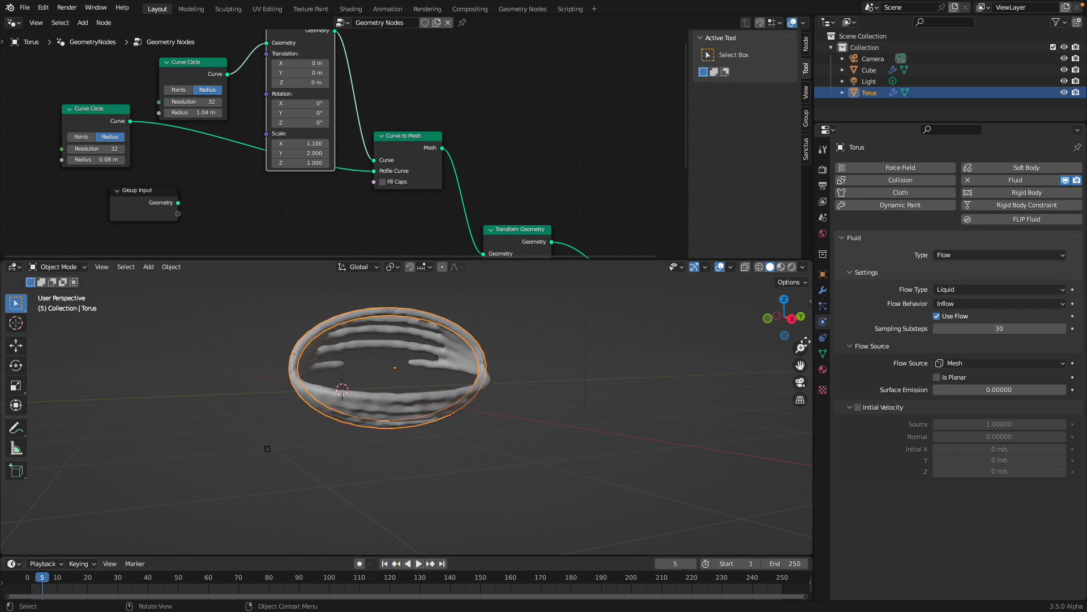
Set the torus inflow's sampling substeps to 1 and save the file.
click(988, 327)
text(1)
key(Return)
key(ctrl+s)
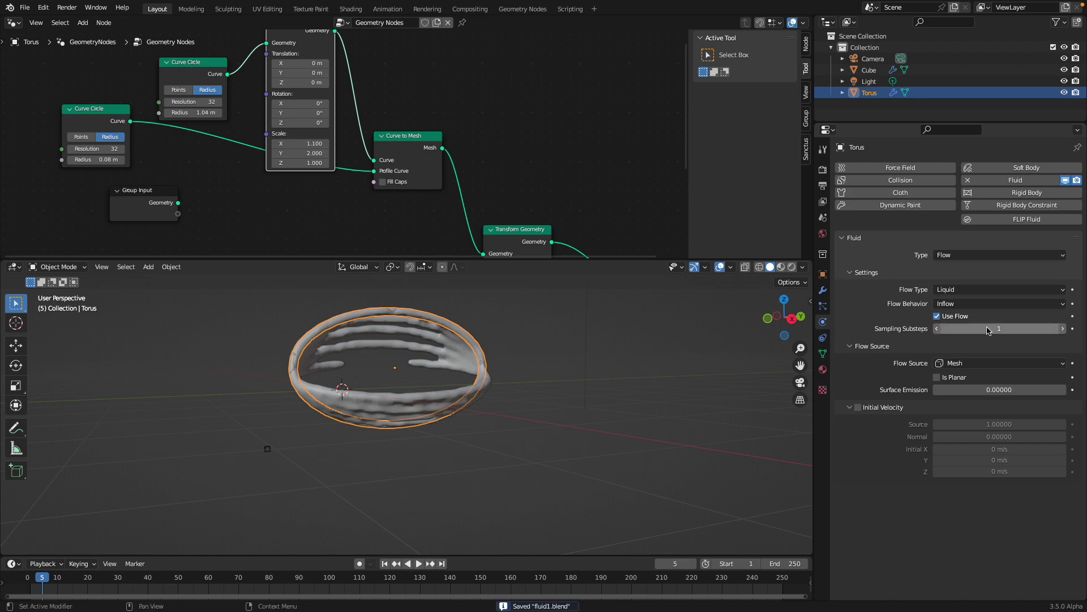
click(969, 291)
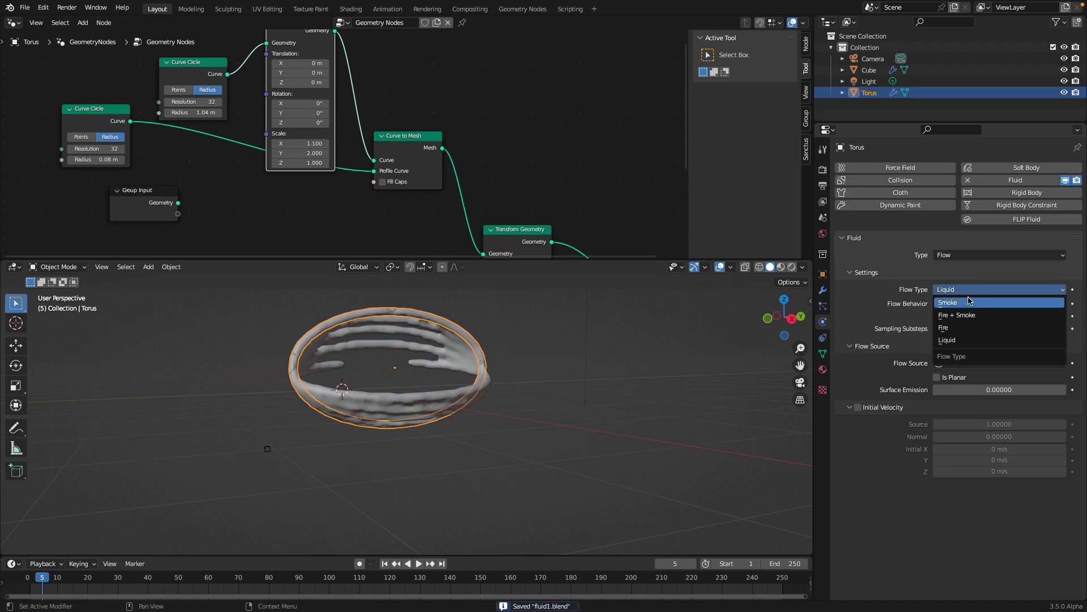
click(955, 341)
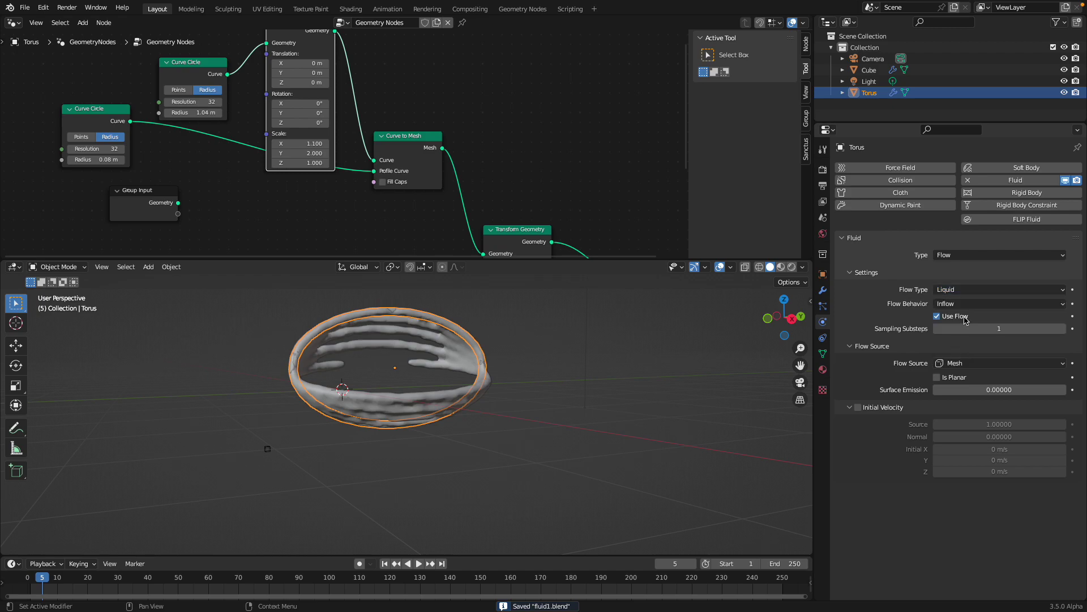
click(963, 304)
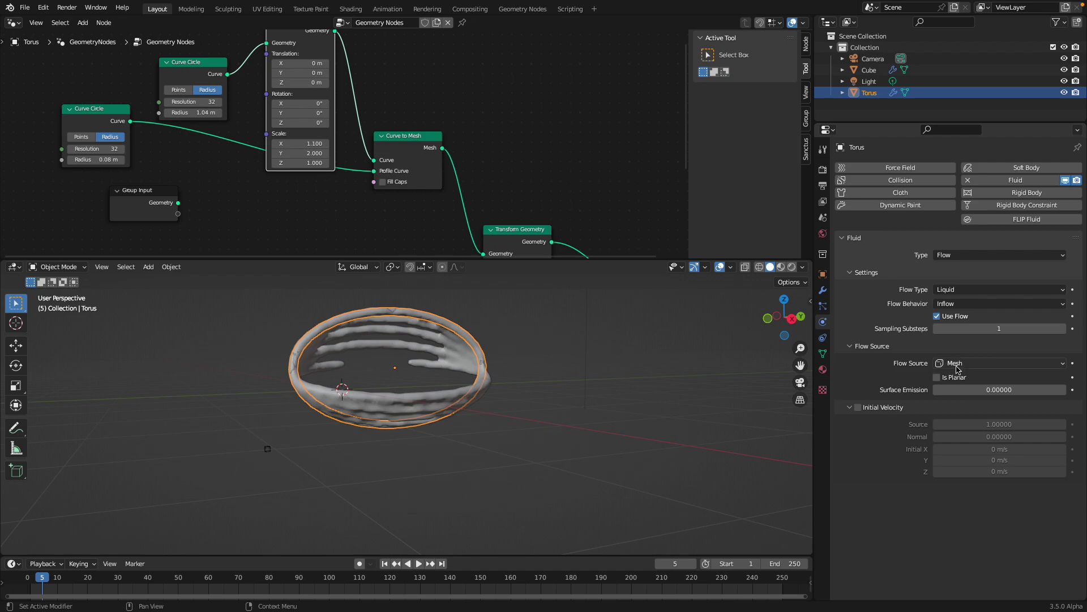
click(957, 365)
click(939, 376)
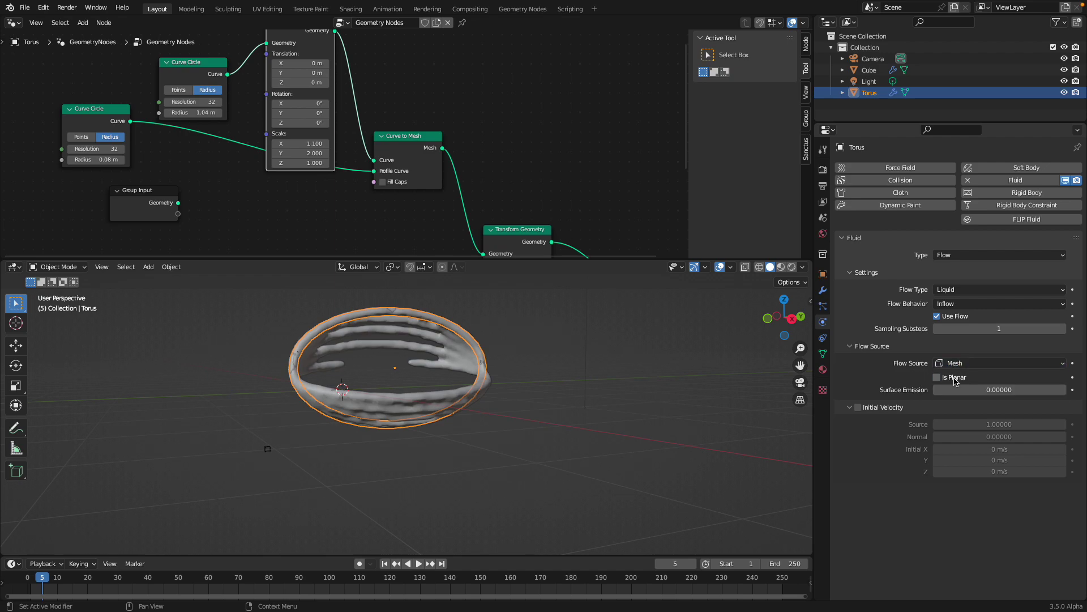
Set the torus's surface emission to 0.0135 and simulate the liquid from frame 1 to about frame 55.
drag(986, 390, 970, 390)
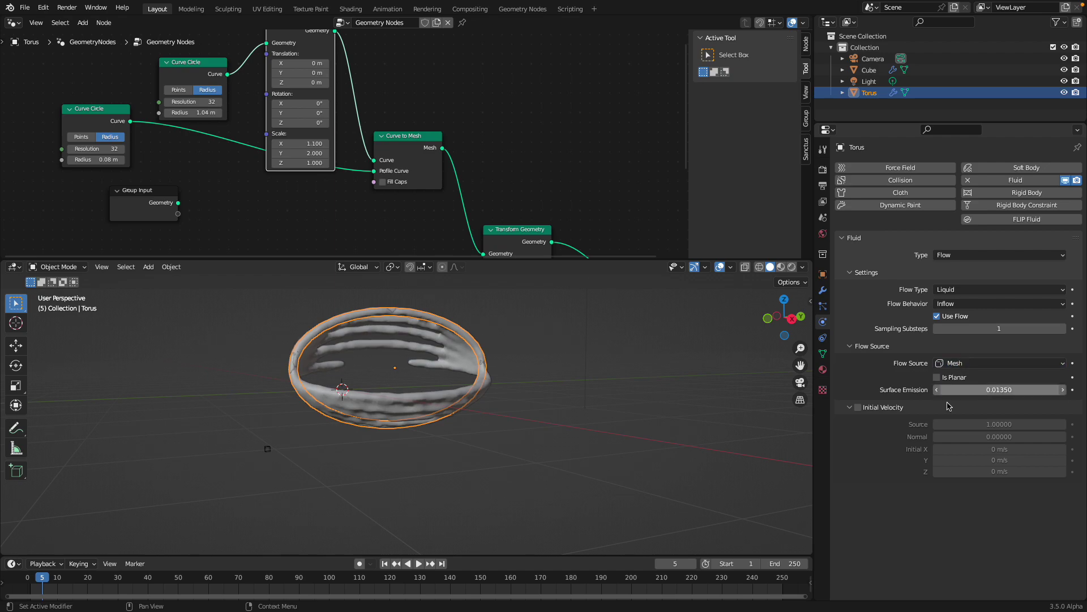
click(390, 564)
click(419, 563)
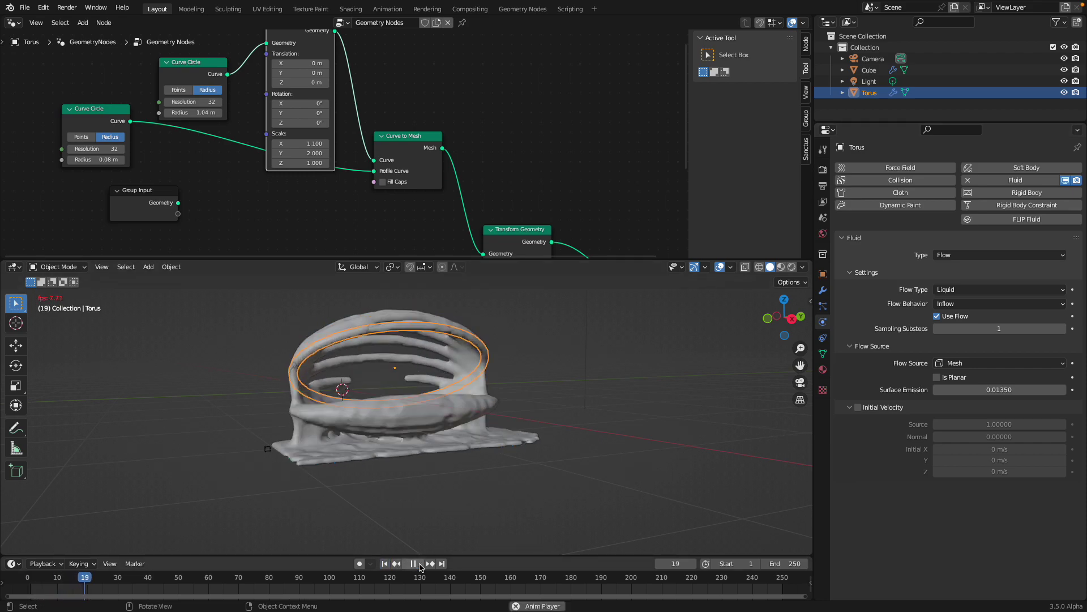
middle_drag(455, 488, 431, 322)
key(space)
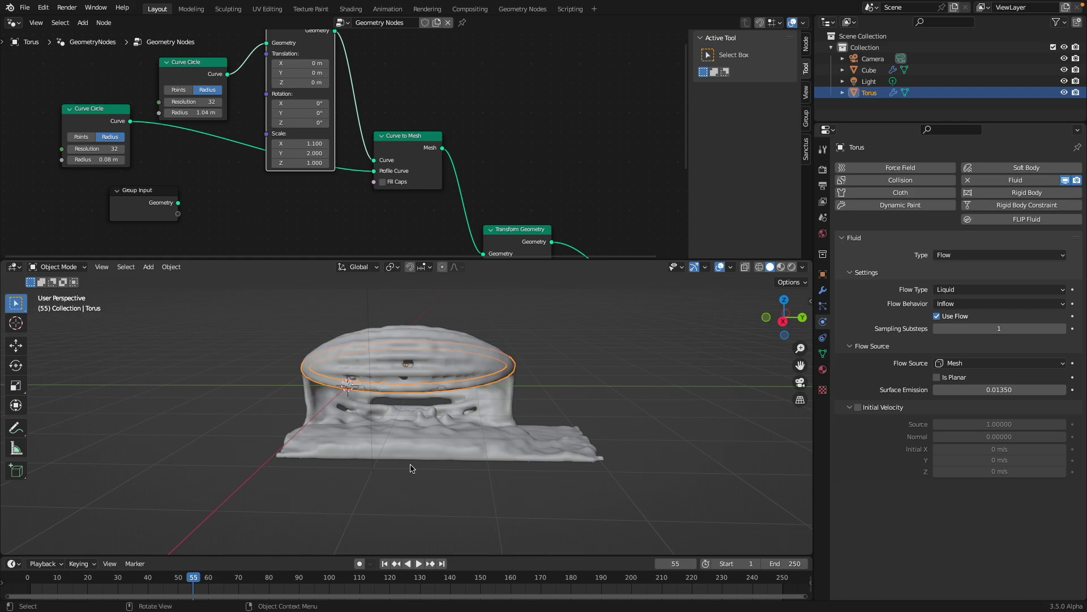
Add a cube, scale it down and move it to the far end of the liquid shape along the Y axis.
key(shift+a)
click(564, 388)
key(g)
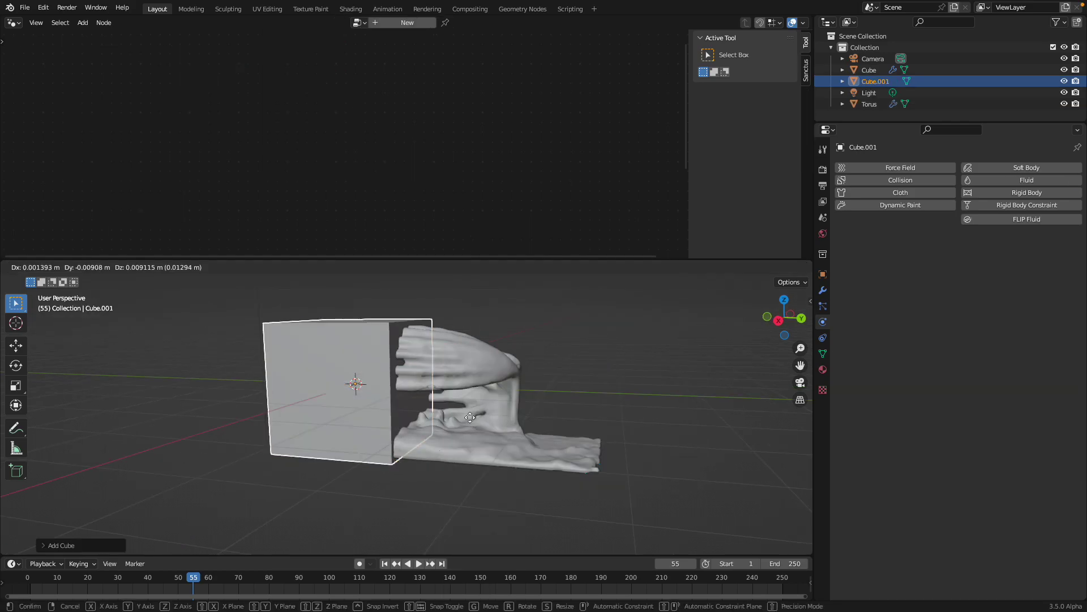
click(566, 418)
key(s)
click(526, 419)
mouse_move(523, 420)
middle_down()
mouse_move(414, 448)
mouse_move(566, 442)
mouse_move(651, 397)
middle_up()
key(g)
click(389, 475)
Give the new cube fluid physics of type Effector, keeping the effector type as Collision.
click(1000, 182)
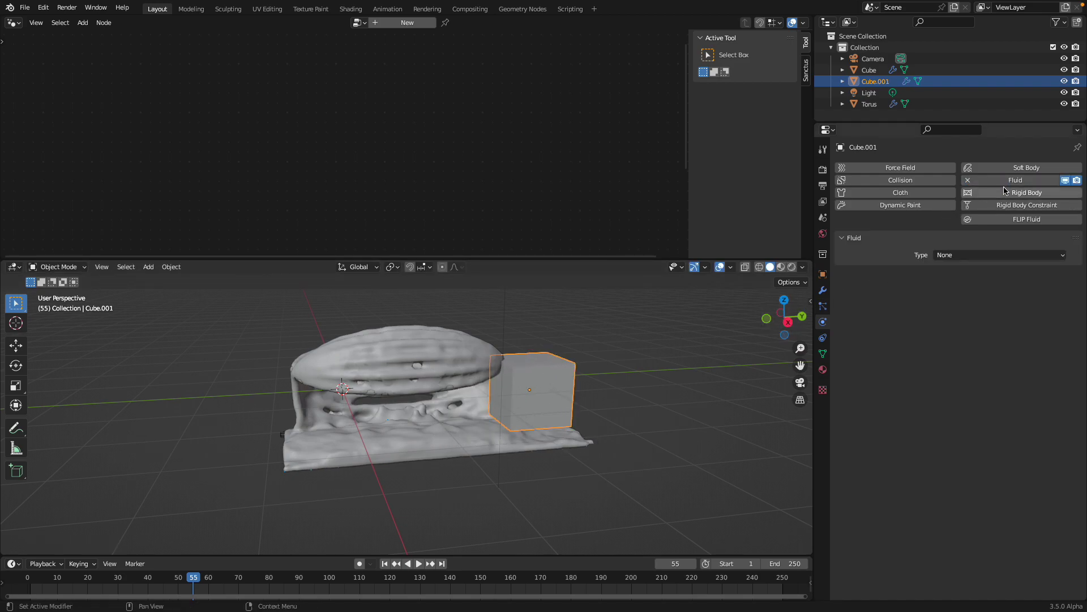
click(983, 256)
click(966, 306)
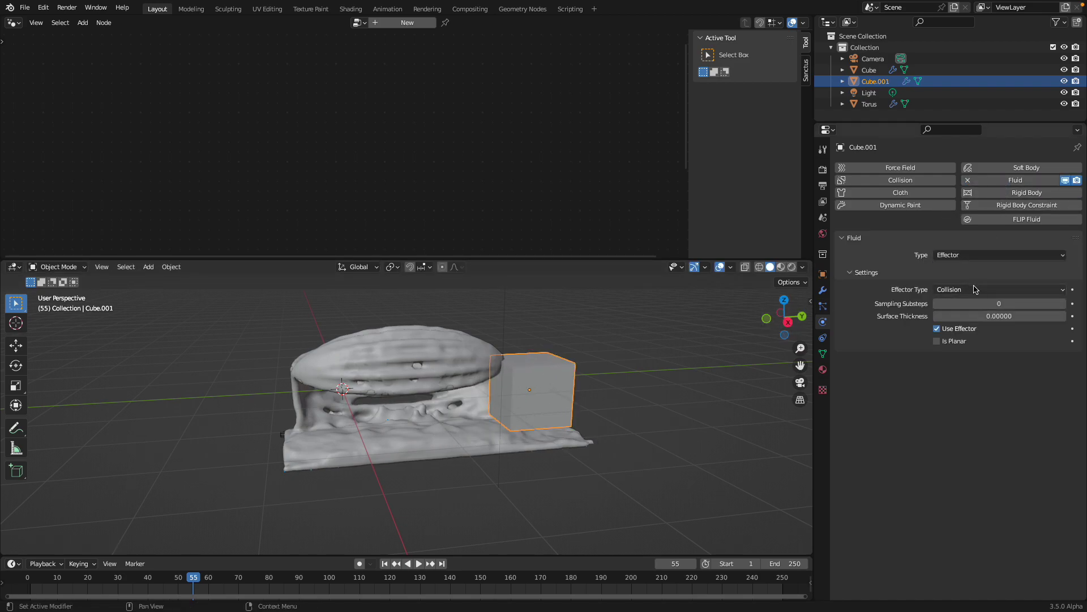
click(976, 290)
Play a few frames and adjust the collision cube's position at the end of the liquid shape.
middle_drag(575, 476, 543, 419)
drag(543, 419, 538, 414)
key(space)
key(space)
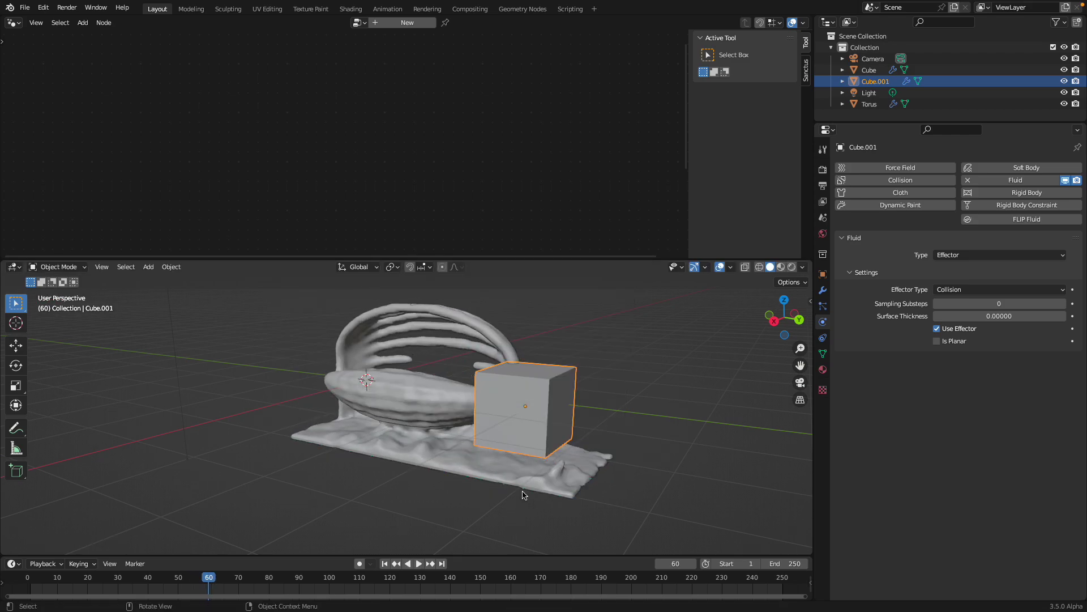
middle_drag(538, 415, 464, 484)
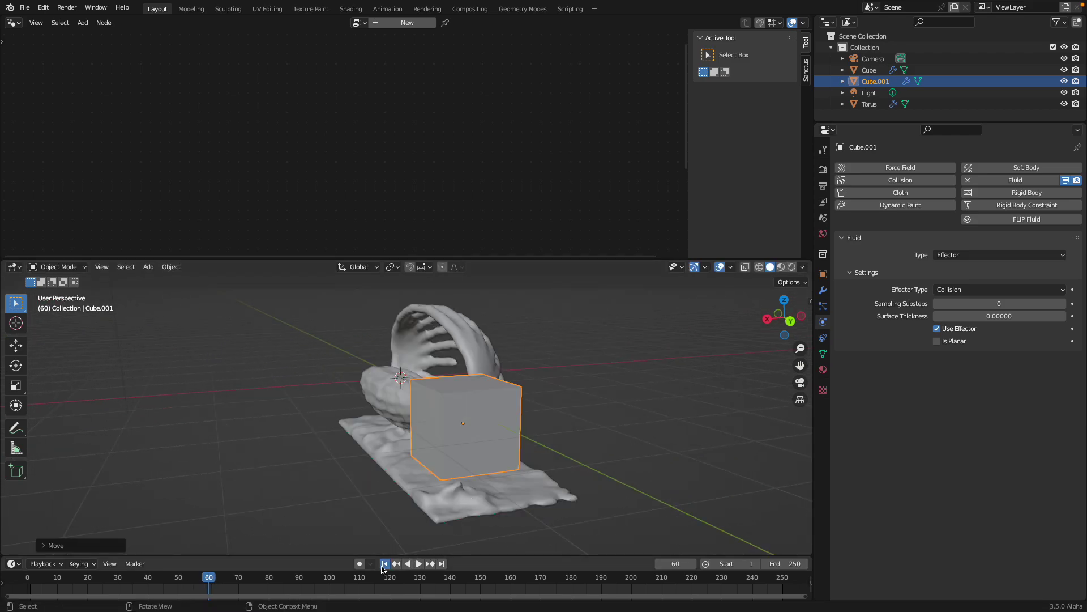
Simulate the liquid colliding with the cube from frame 1, stop around frame 62 and save the file.
click(383, 565)
middle_drag(452, 453, 488, 442)
middle_drag(435, 477, 444, 492)
click(419, 563)
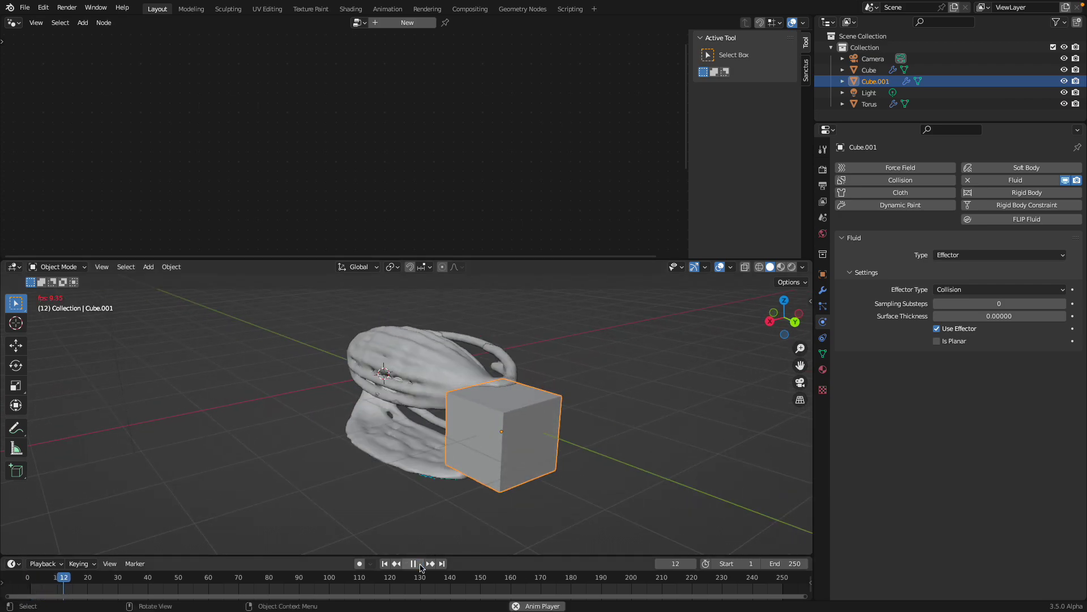
middle_drag(499, 409, 590, 388)
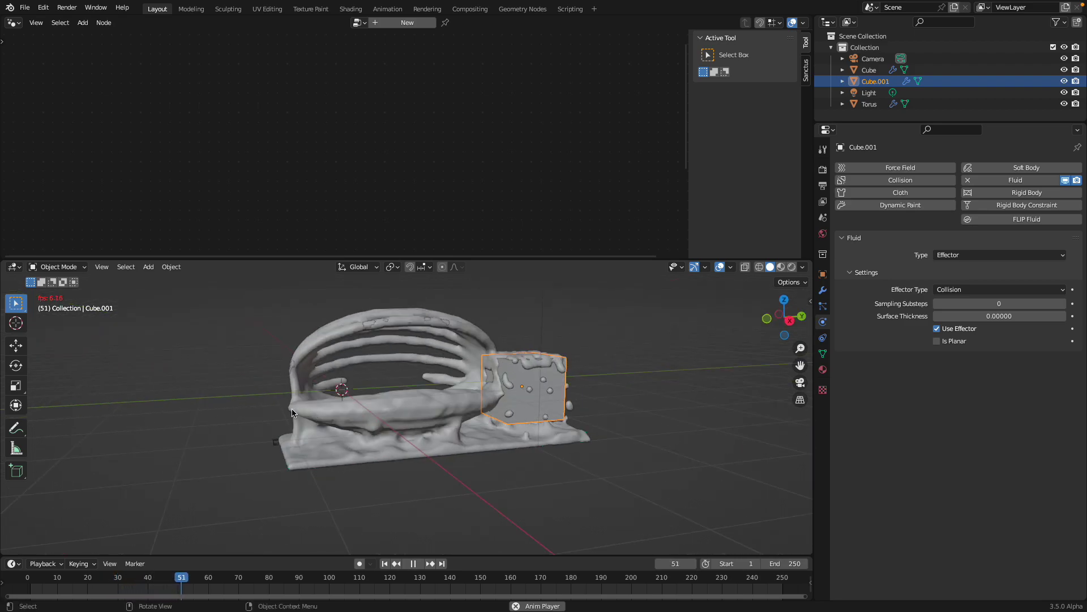
middle_drag(660, 389, 570, 391)
key(space)
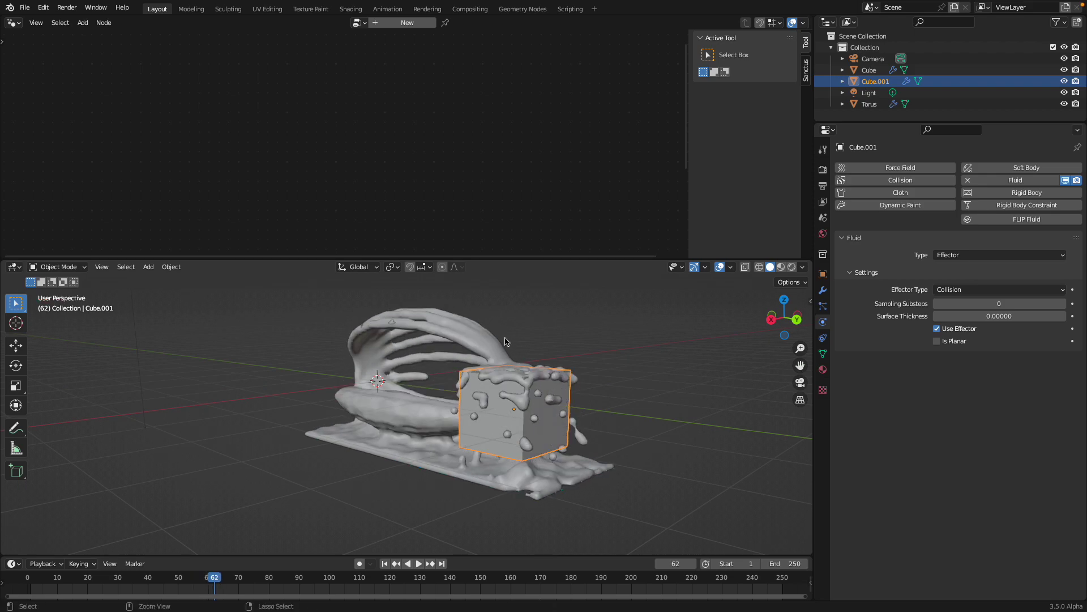
key(ctrl+s)
Select the liquid domain and set its resolution divisions to 150.
click(506, 342)
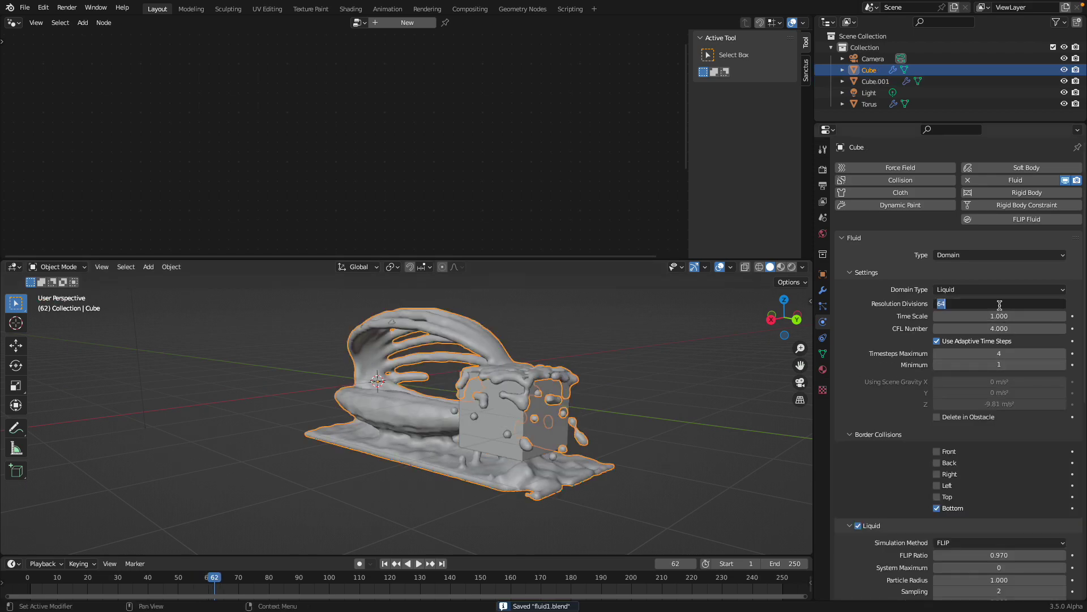
click(1000, 305)
text(150)
key(Return)
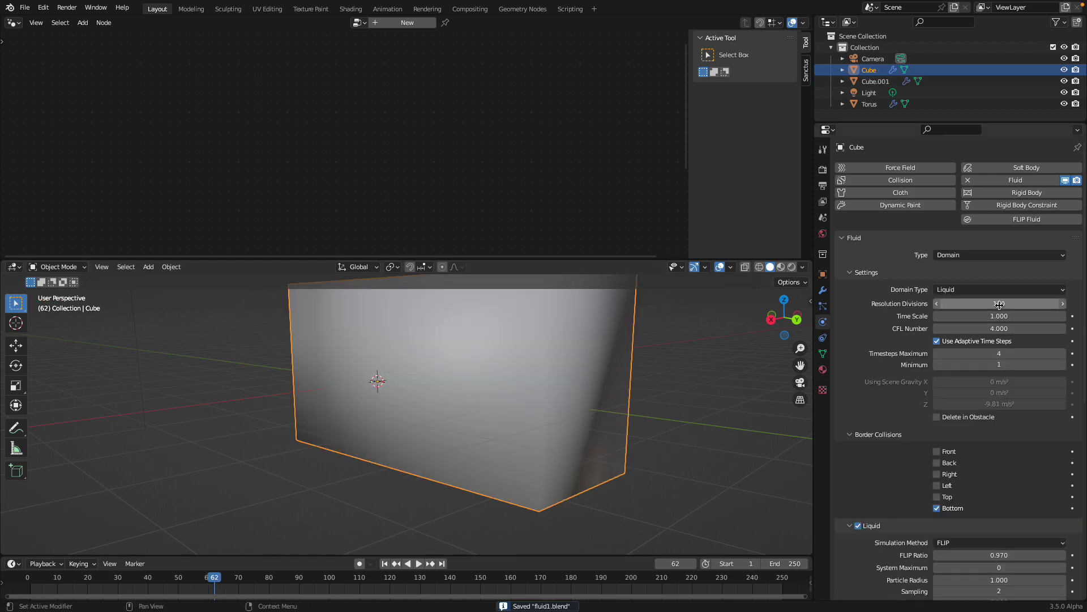
Simulate the higher-resolution liquid from frame 1 and pause around frame 17.
middle_drag(552, 413, 589, 419)
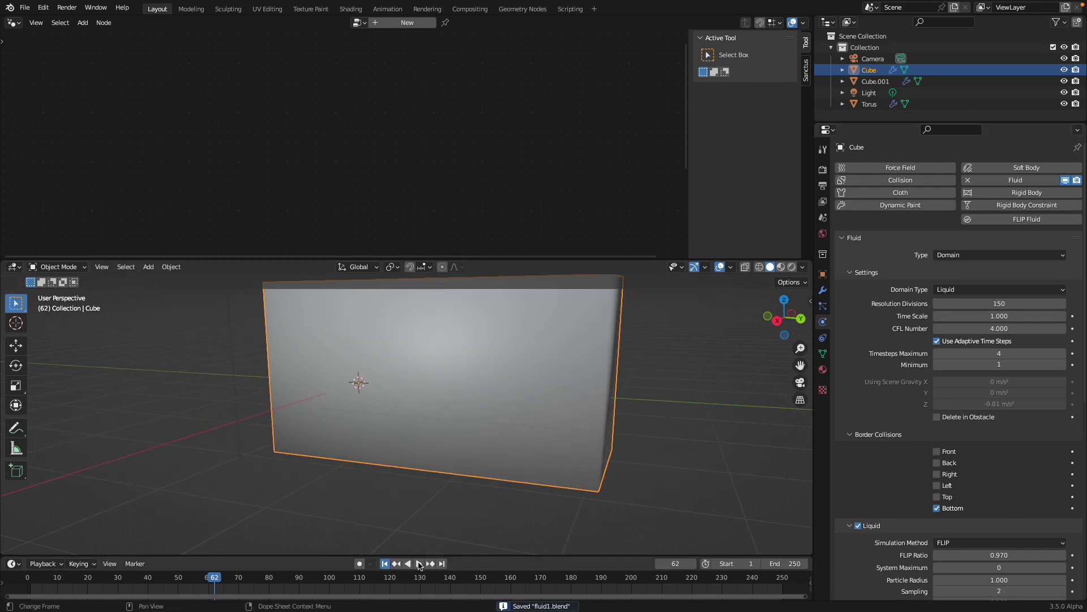
key(shift+Left)
click(419, 564)
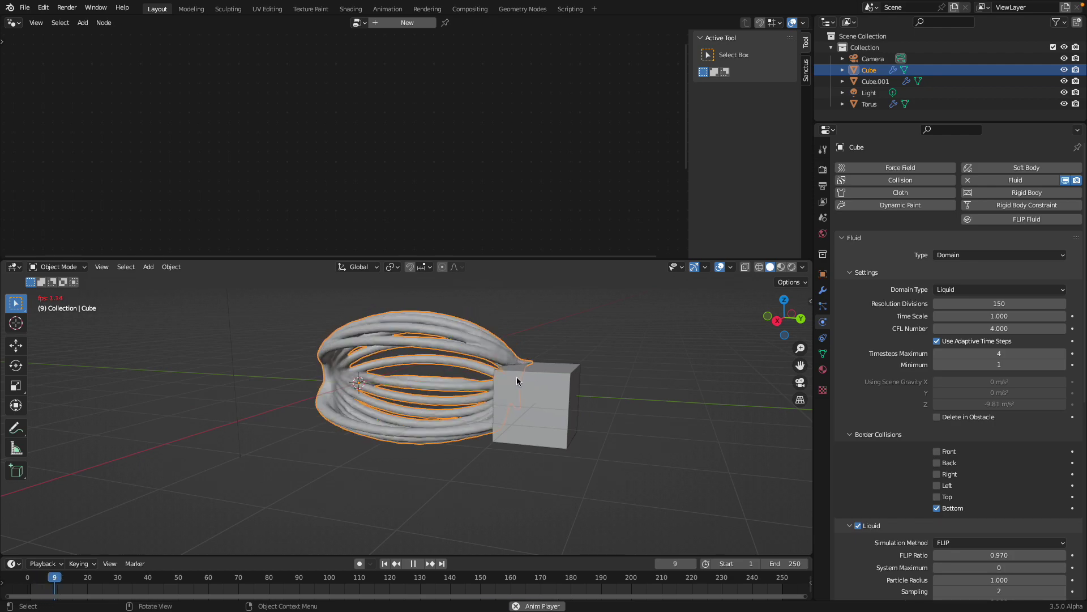
scroll(517, 377, right, 3)
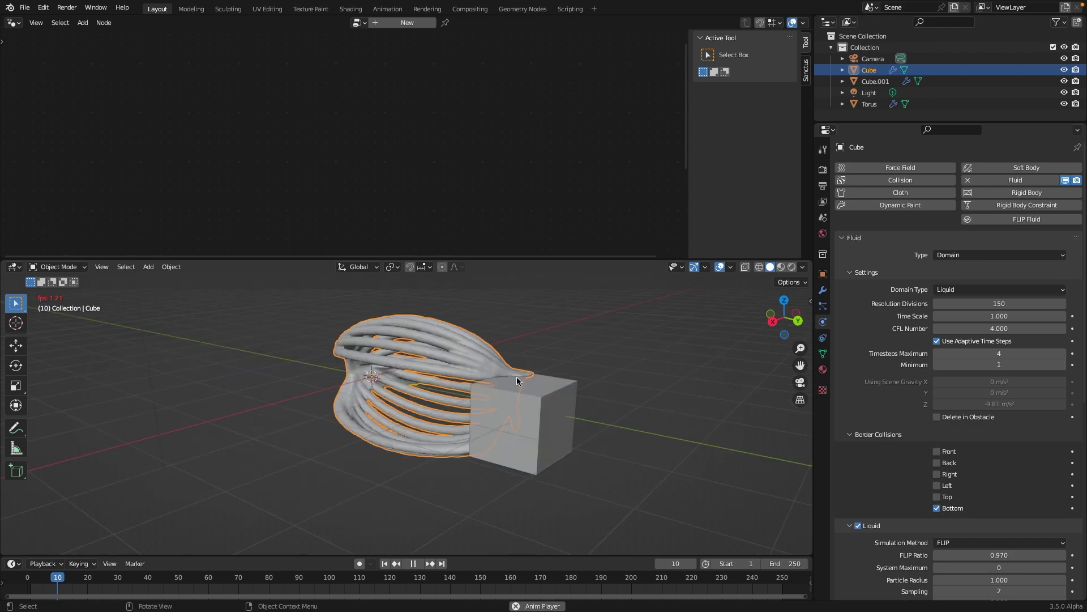
key(Escape)
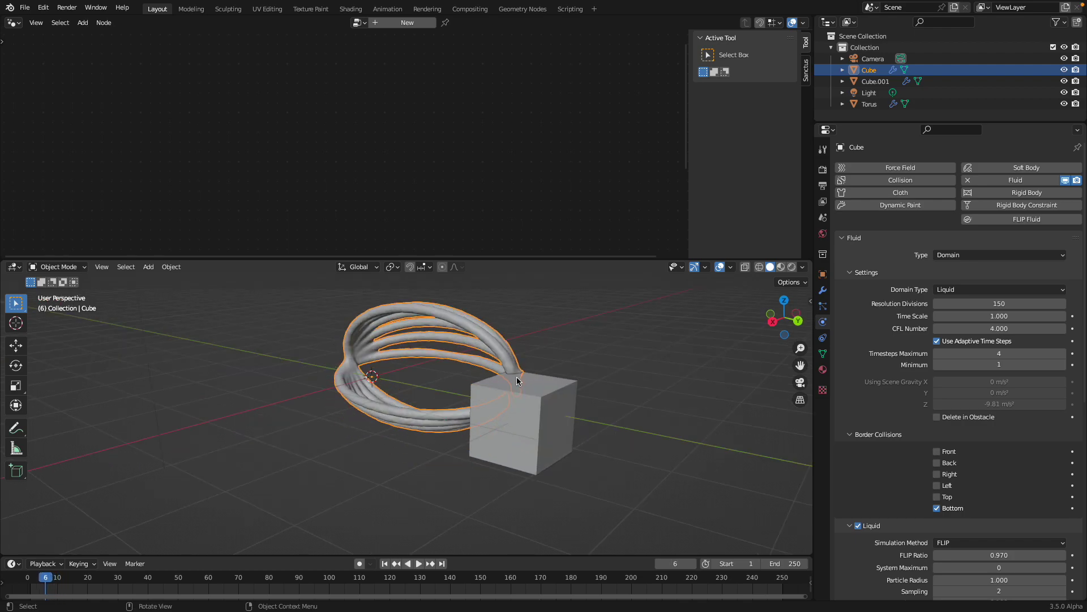
key(space)
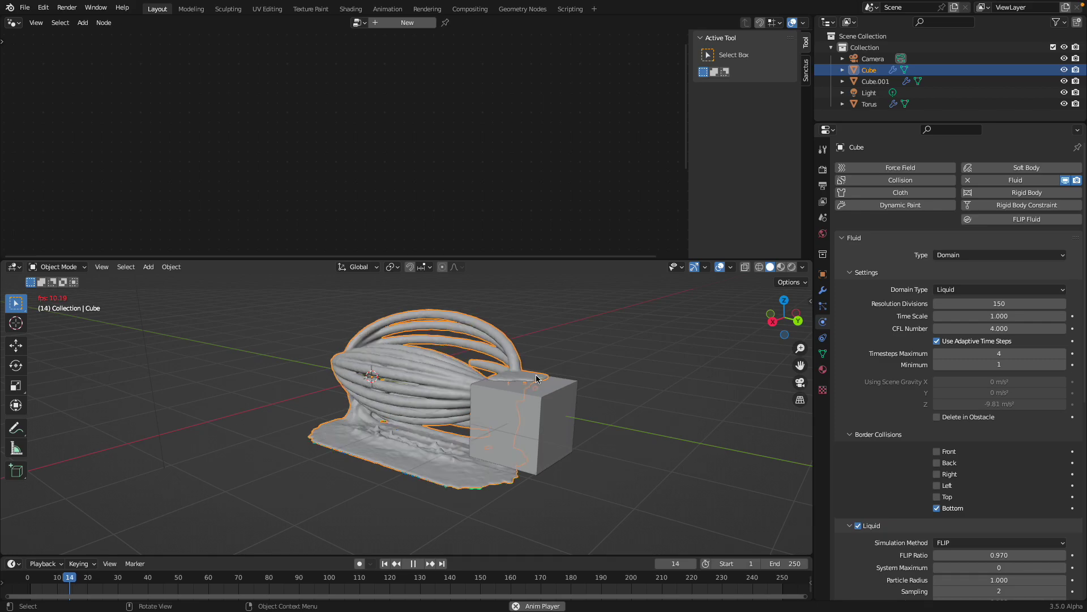
middle_drag(536, 379, 536, 378)
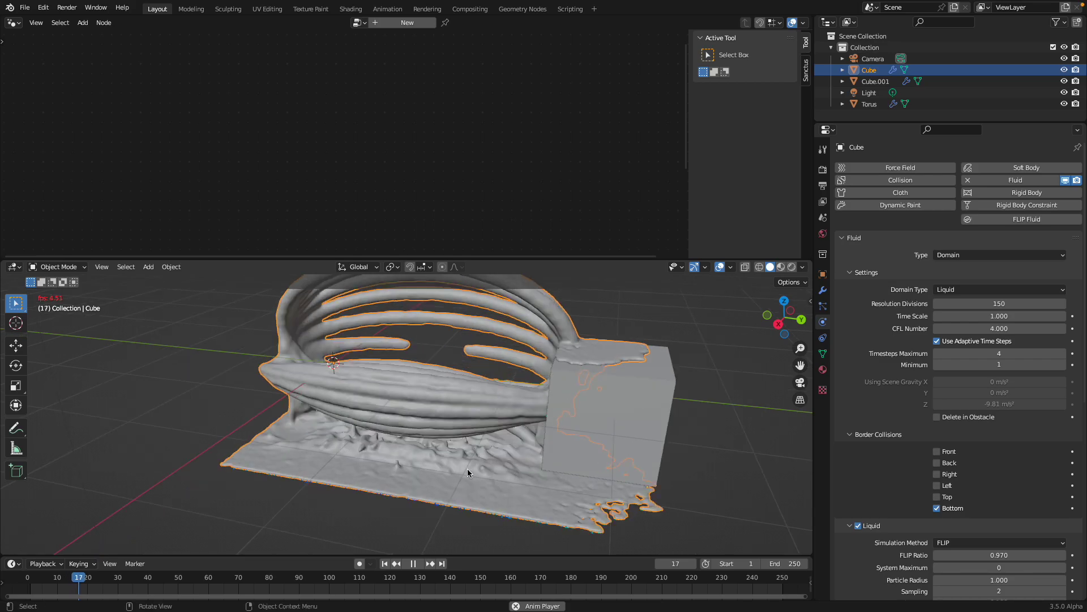
click(413, 564)
Replay the simulation from the first frame and stop around frame 18.
click(384, 563)
click(418, 564)
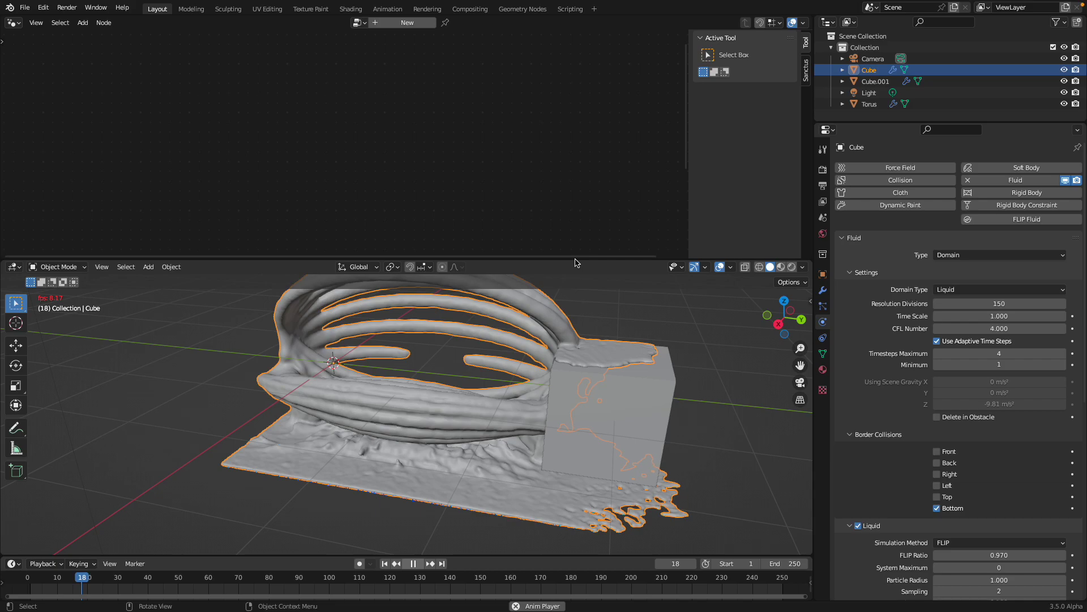
key(space)
Enlarge the 3D viewport, replay the simulation from frame 1 and stop at frame 20 to view the liquid from the side.
drag(575, 261, 577, 180)
middle_drag(541, 333, 525, 341)
click(384, 563)
click(419, 563)
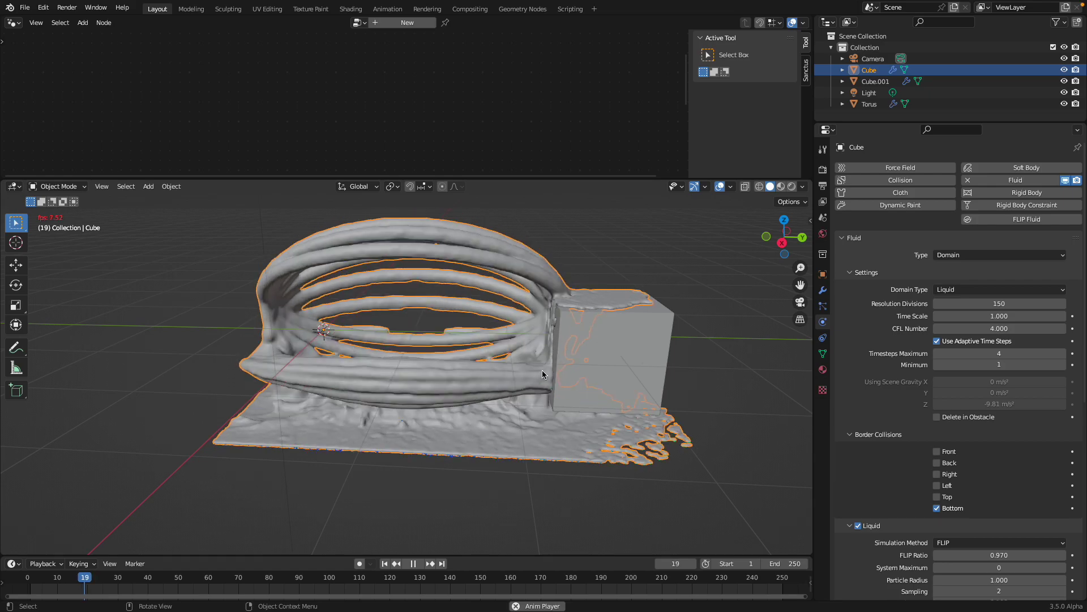
click(414, 563)
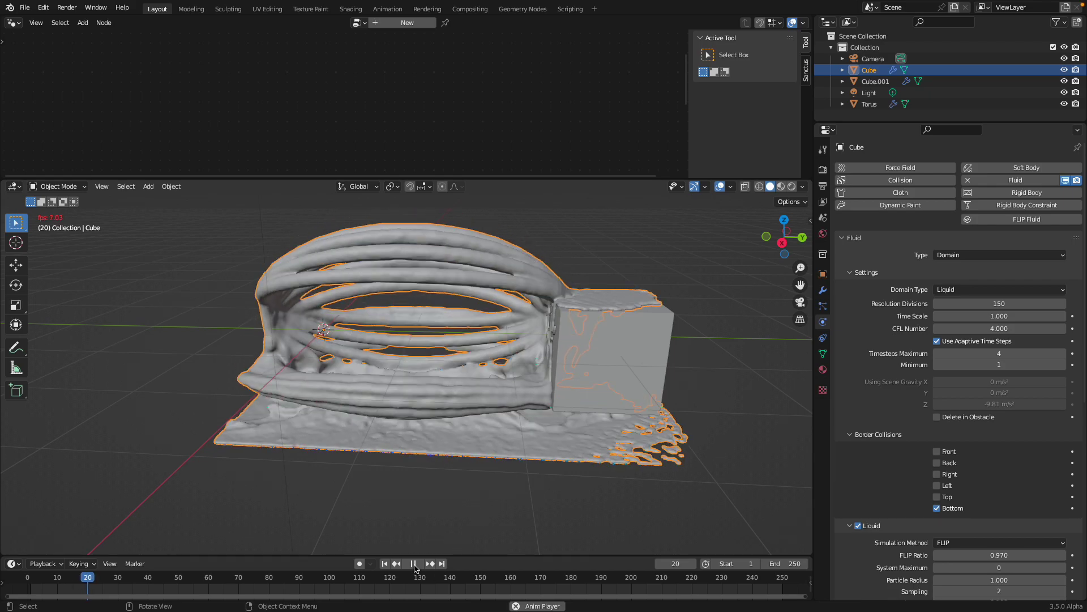
middle_drag(432, 502, 396, 556)
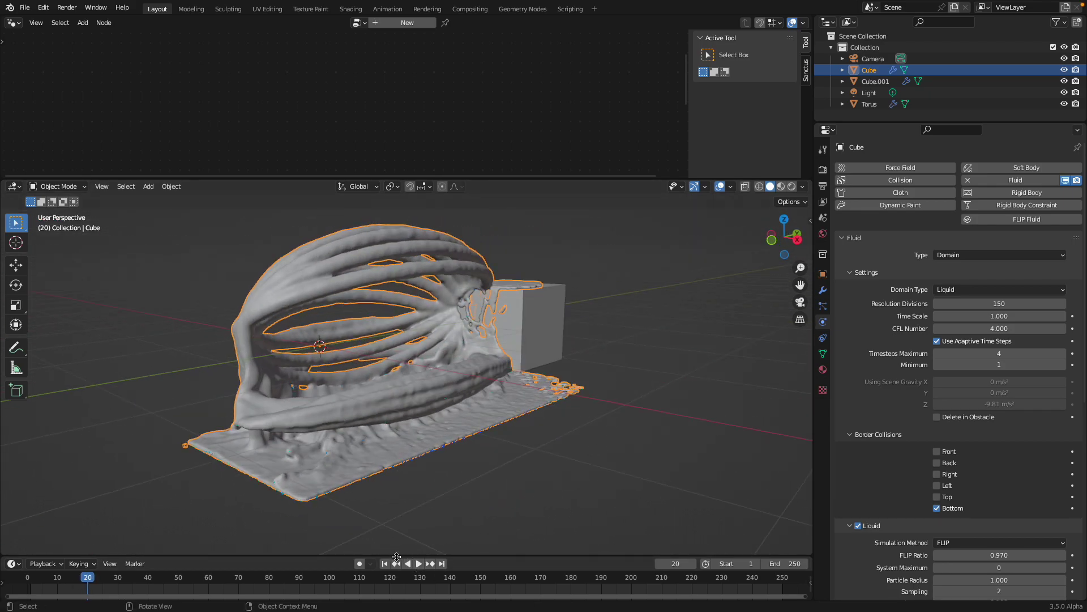
Replay the liquid simulation from the first frame, stop it at frame 23 and save the file.
click(388, 564)
click(418, 563)
middle_drag(483, 496, 426, 492)
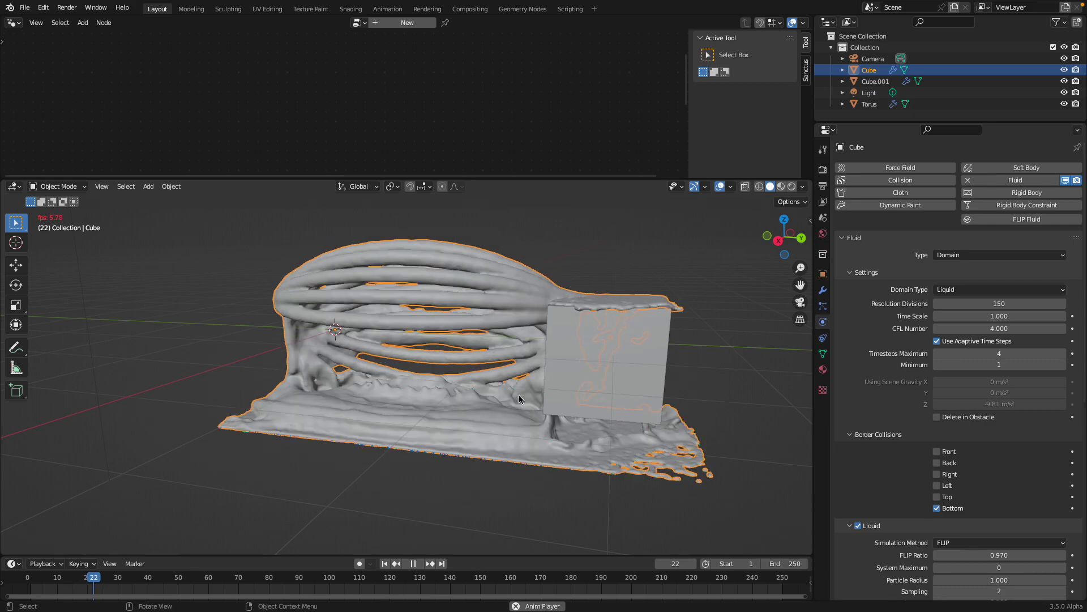
key(space)
key(ctrl+s)
Examine the liquid around the torus and cube from both sides, advancing the simulation to frame 24.
middle_drag(579, 384, 685, 334)
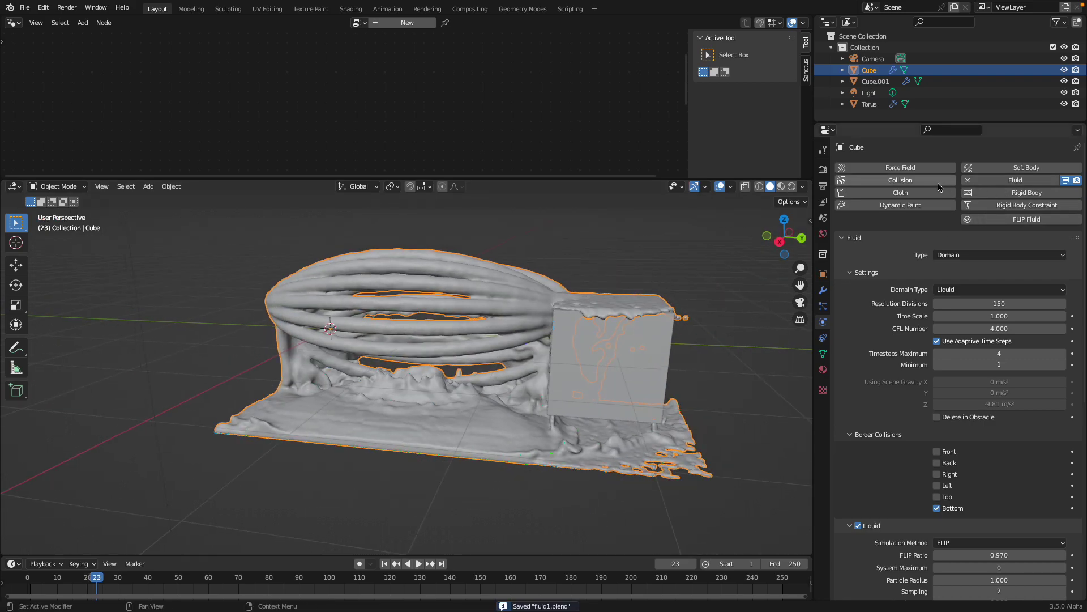
middle_drag(702, 277, 650, 268)
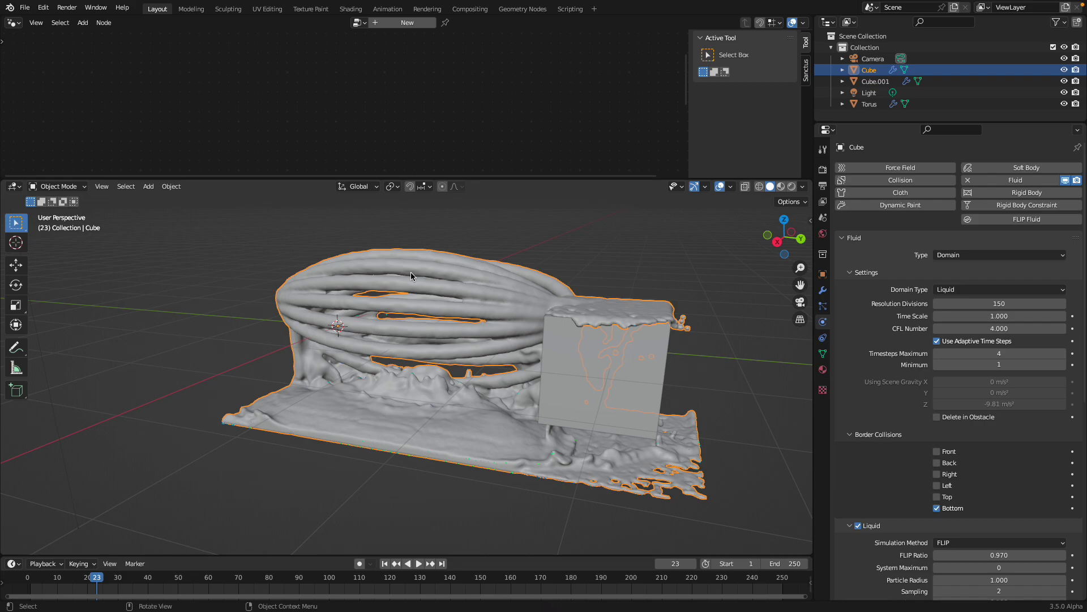
middle_drag(420, 273, 333, 338)
key(space)
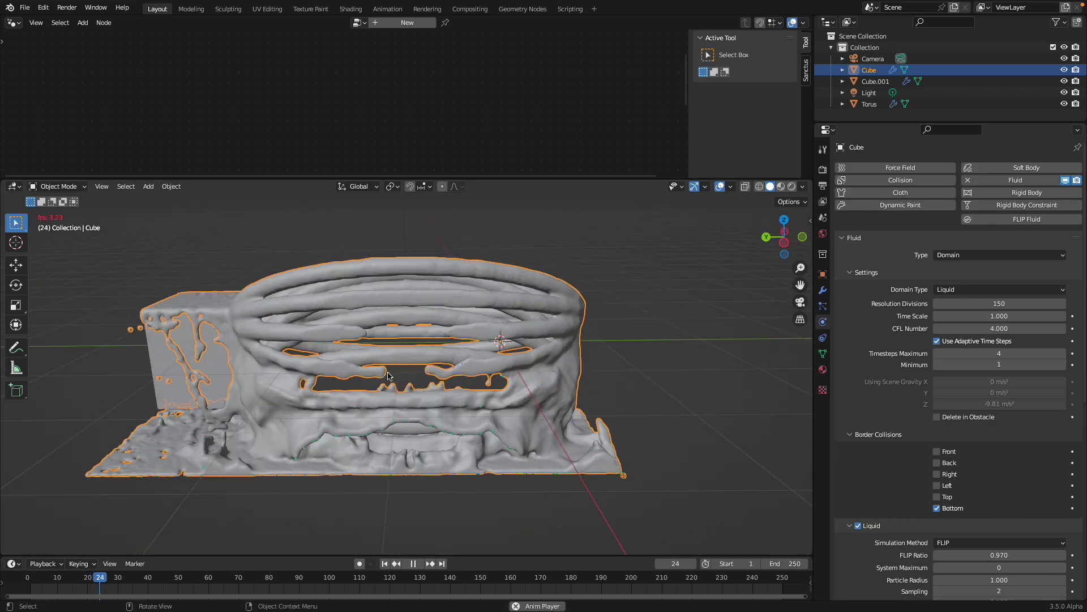
key(space)
middle_drag(388, 380, 594, 368)
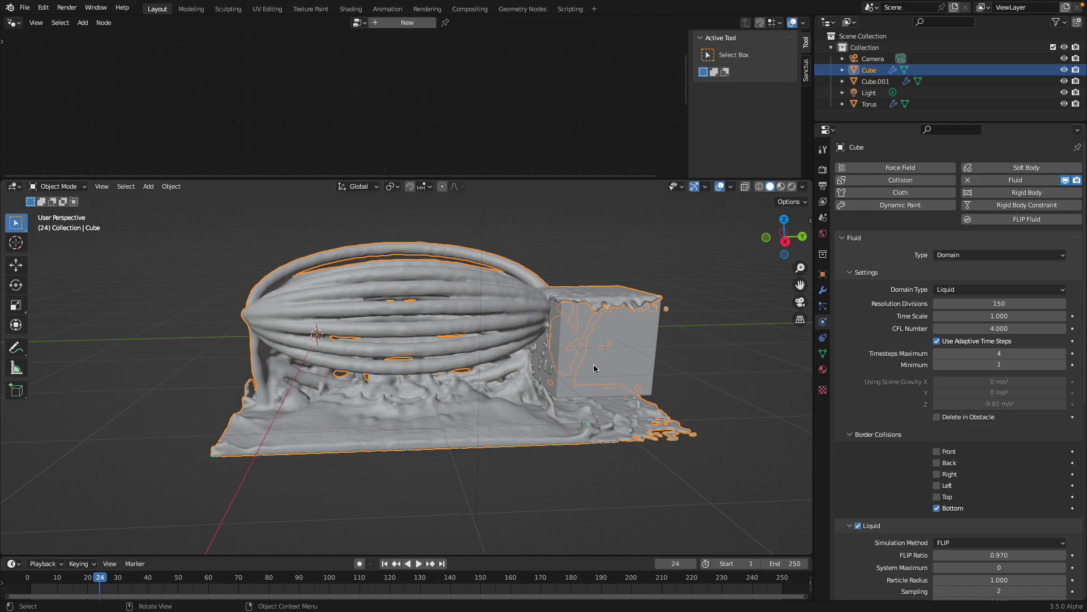
mouse_move(869, 3)
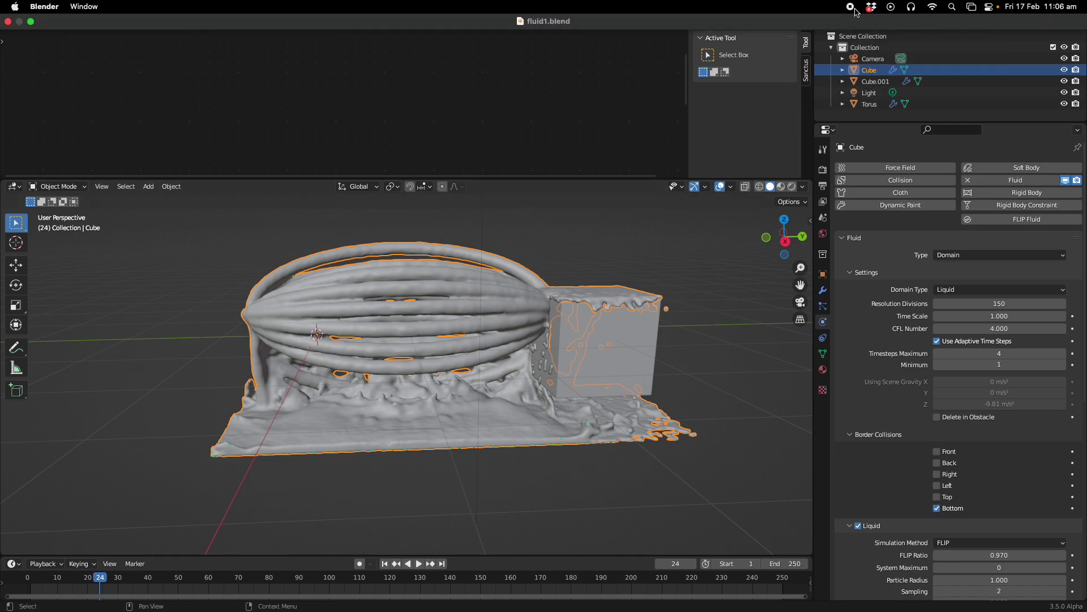